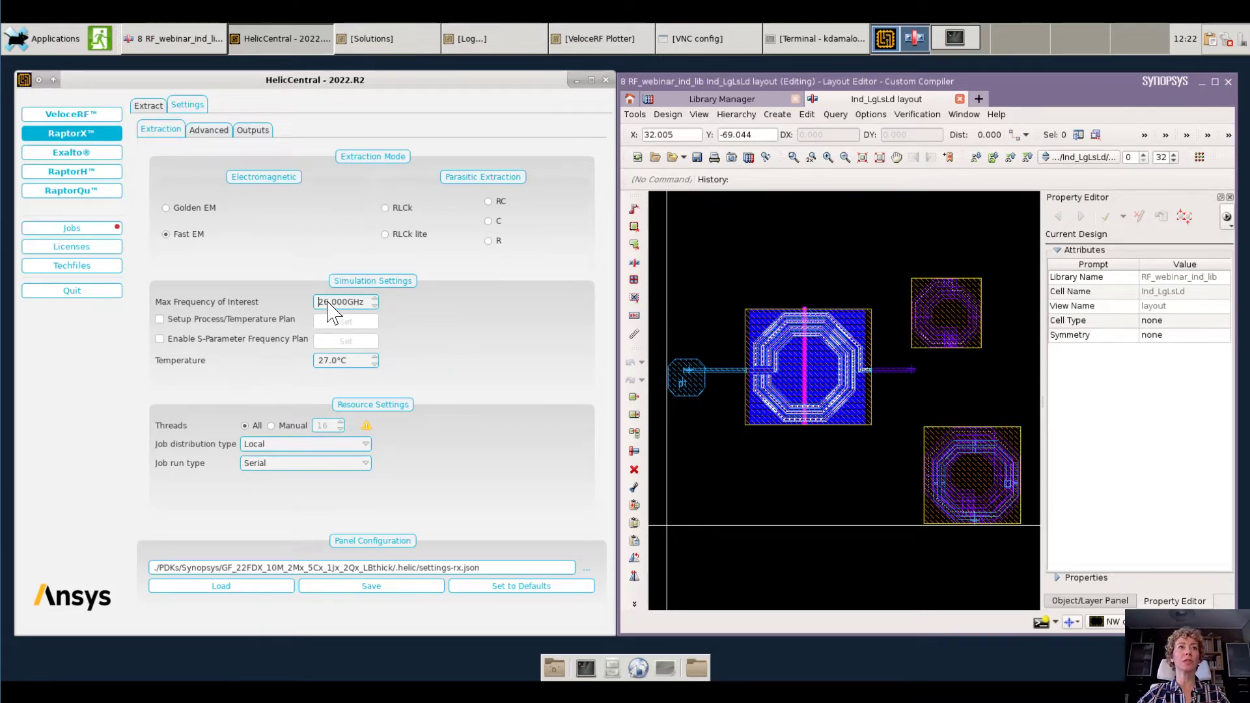
Step: Set Max Frequency of Interest to 20 GHz, keep Local job distribution, and show the Advanced settings
key(BackSpace)
text(0)
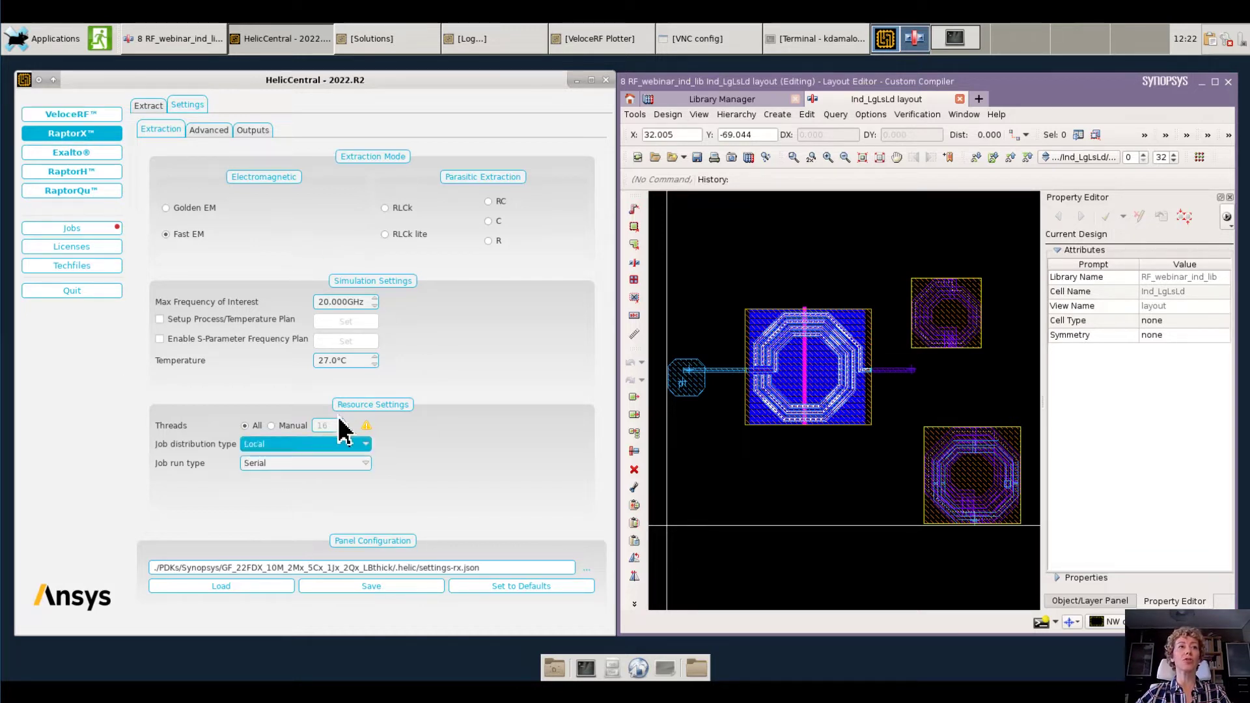
click(251, 444)
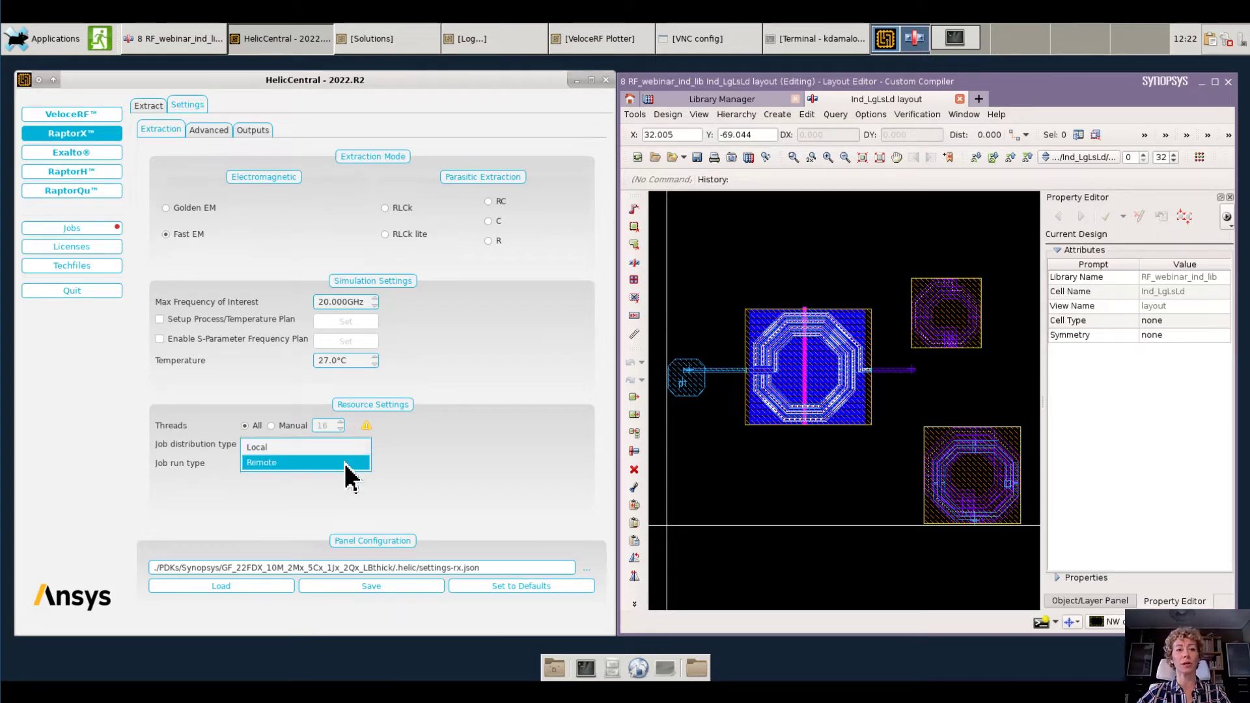
click(215, 132)
click(215, 133)
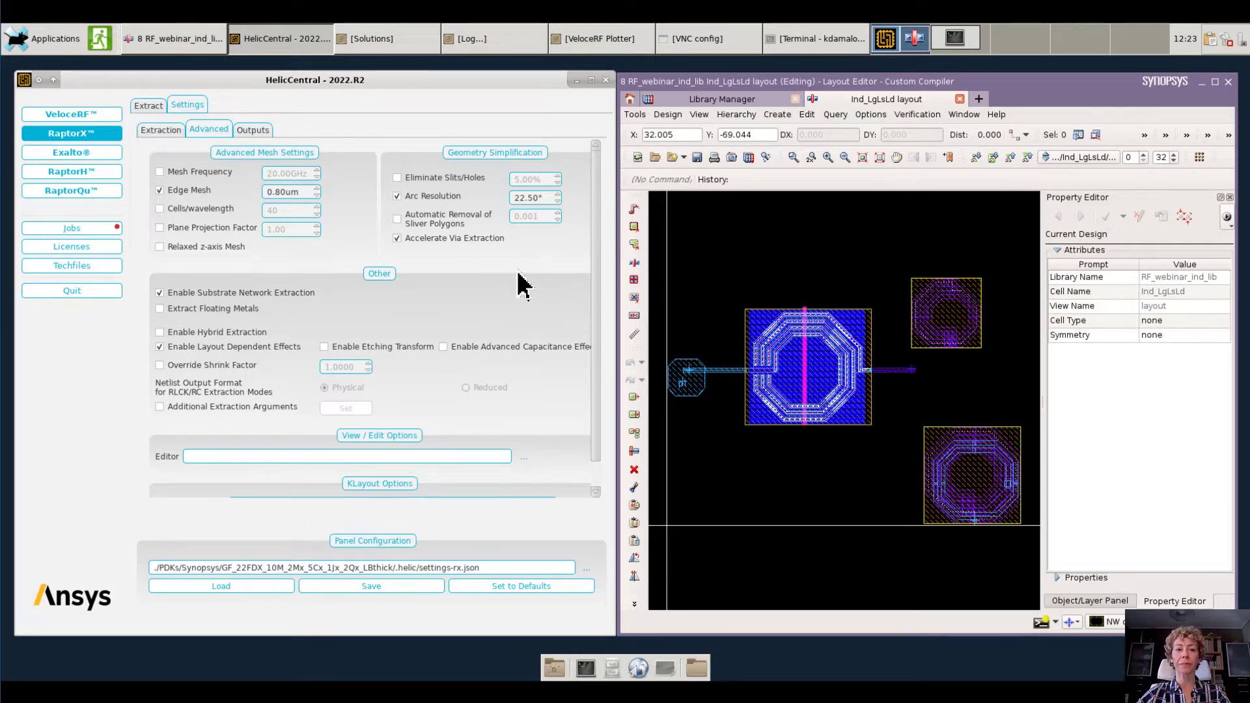
Step: Check the Outputs model formats, then launch Extract Layout to choose the Ind_LgLsLd cellview
click(247, 132)
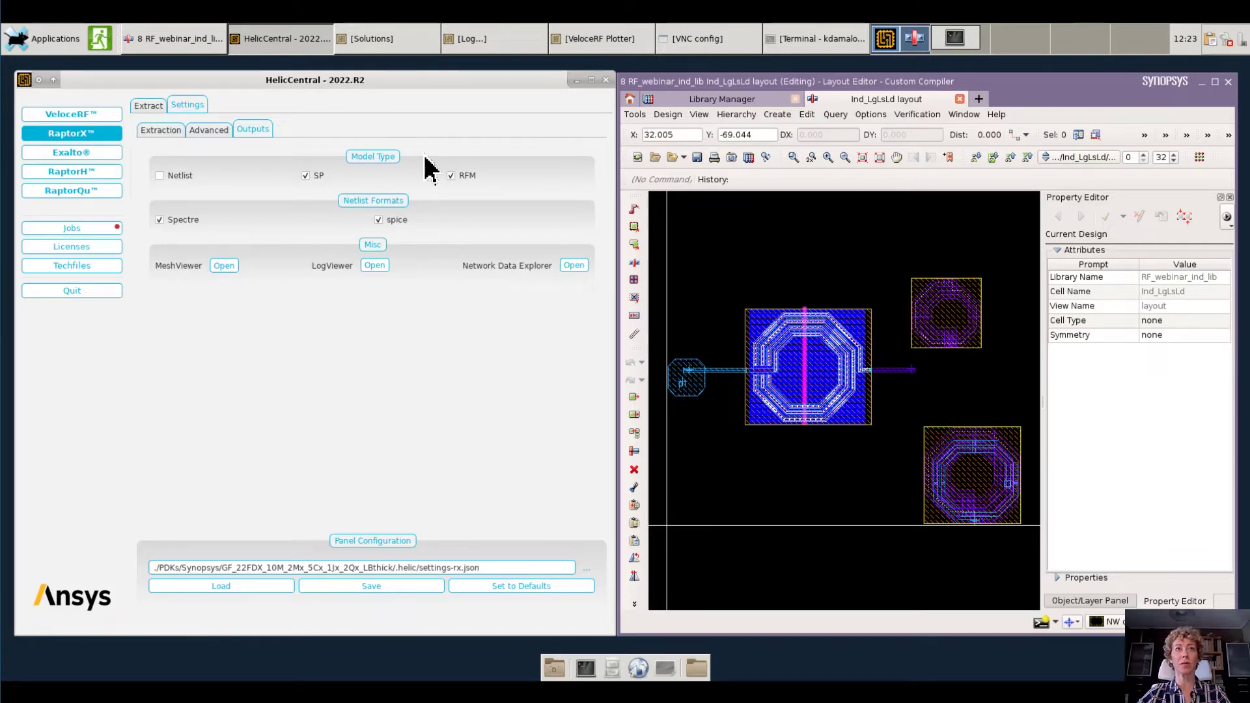
click(146, 107)
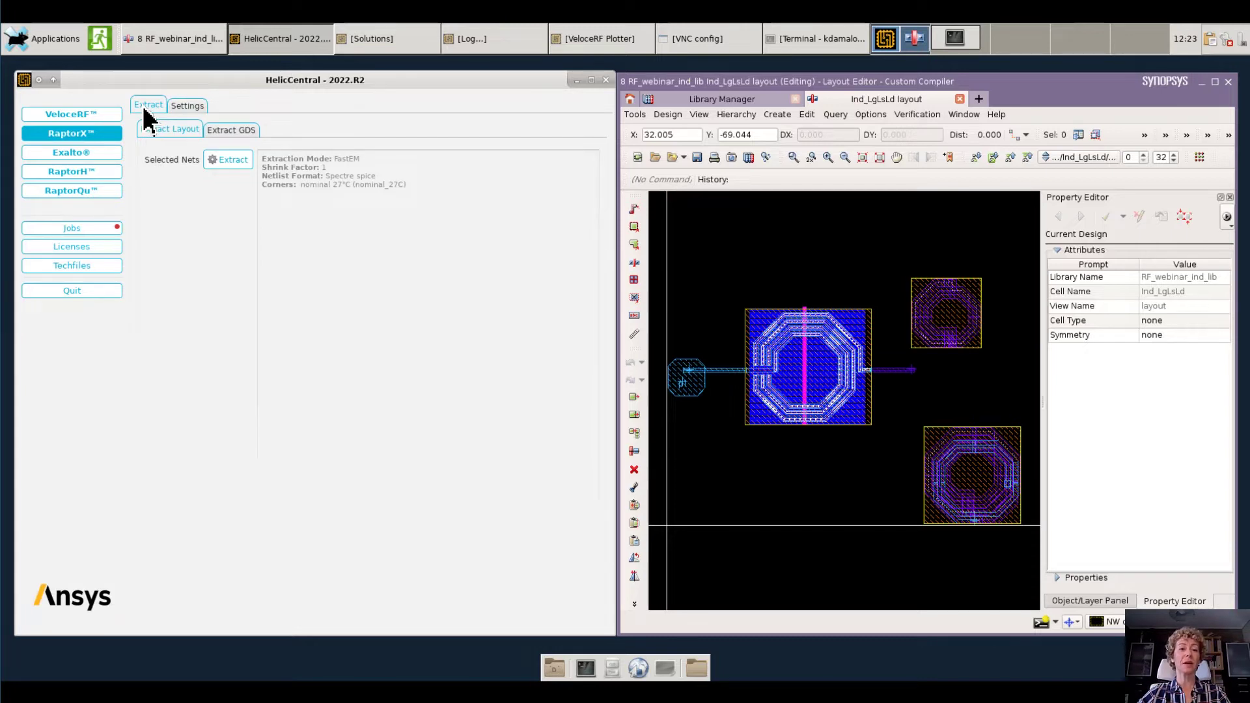
click(236, 162)
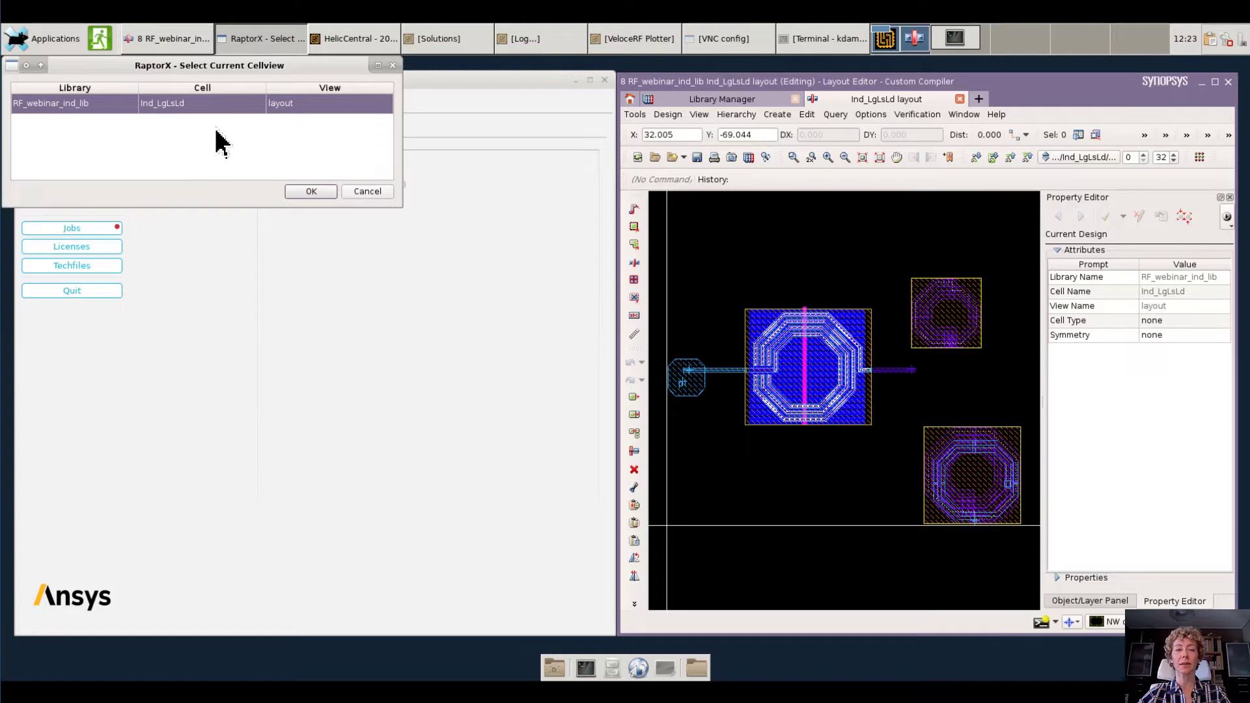
Step: Confirm the Ind_LgLsLd cellview, choose Interactive Pin Placement, and accept the instance selection with all instances
click(311, 191)
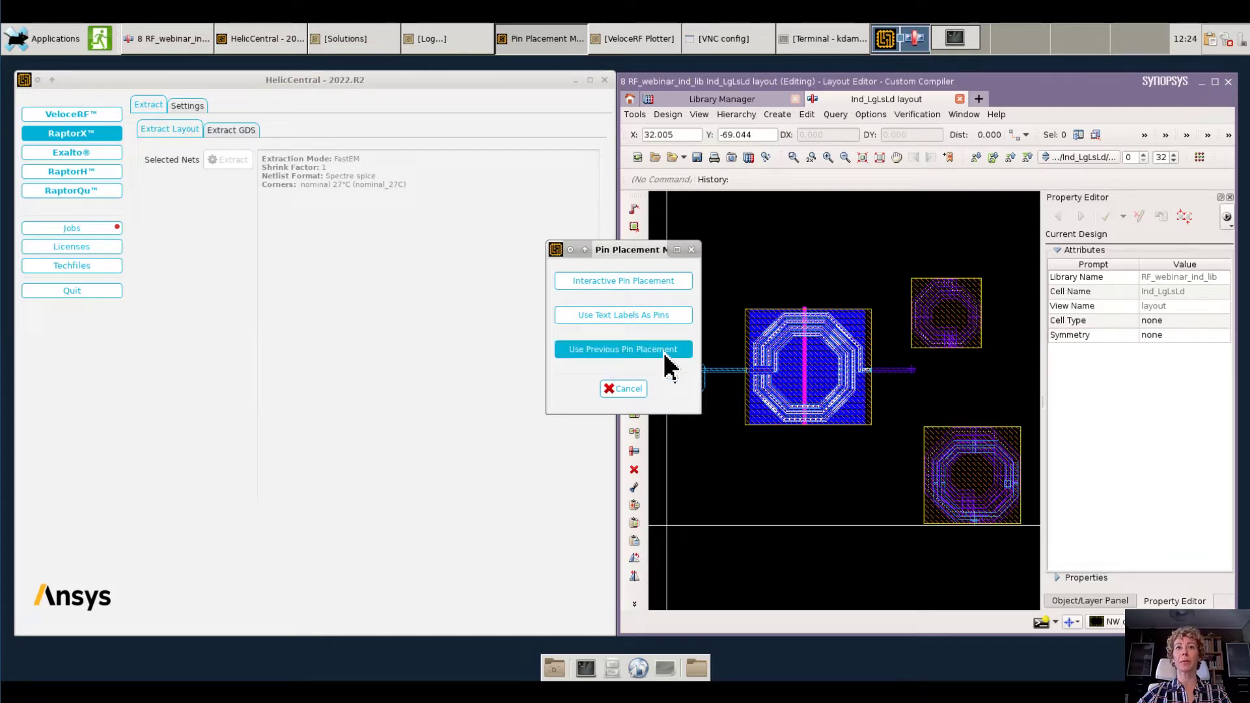
click(659, 281)
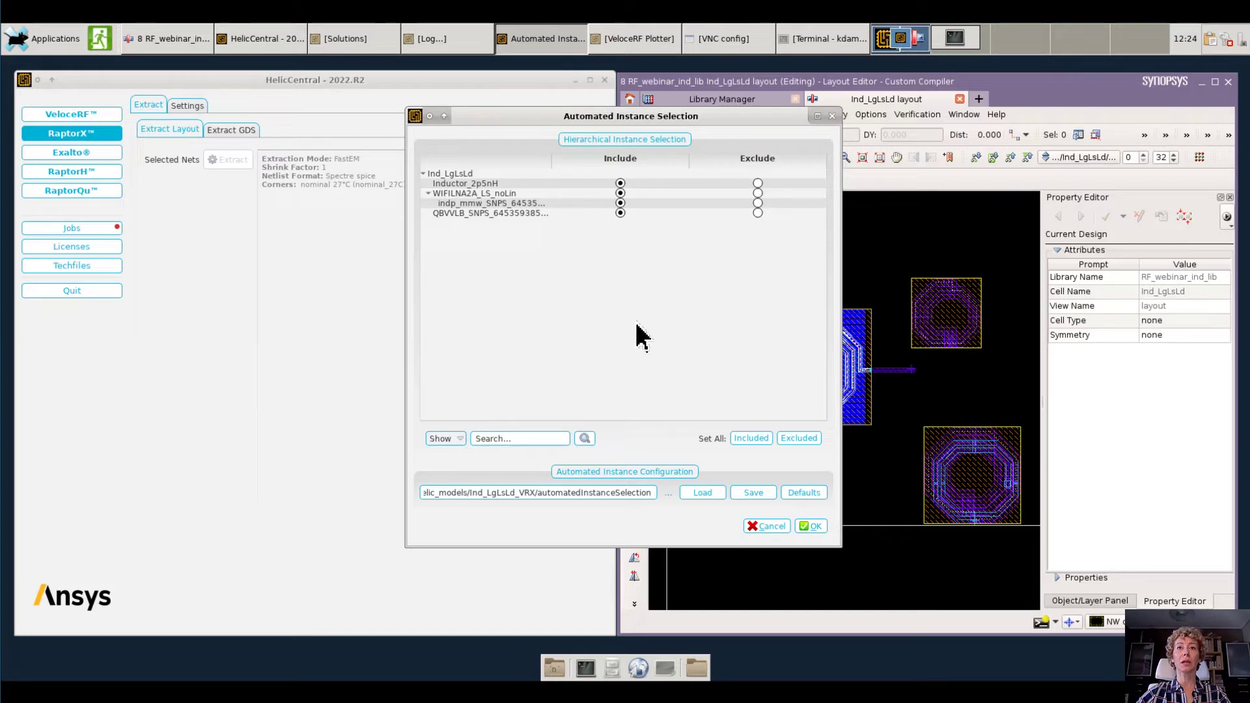
click(812, 529)
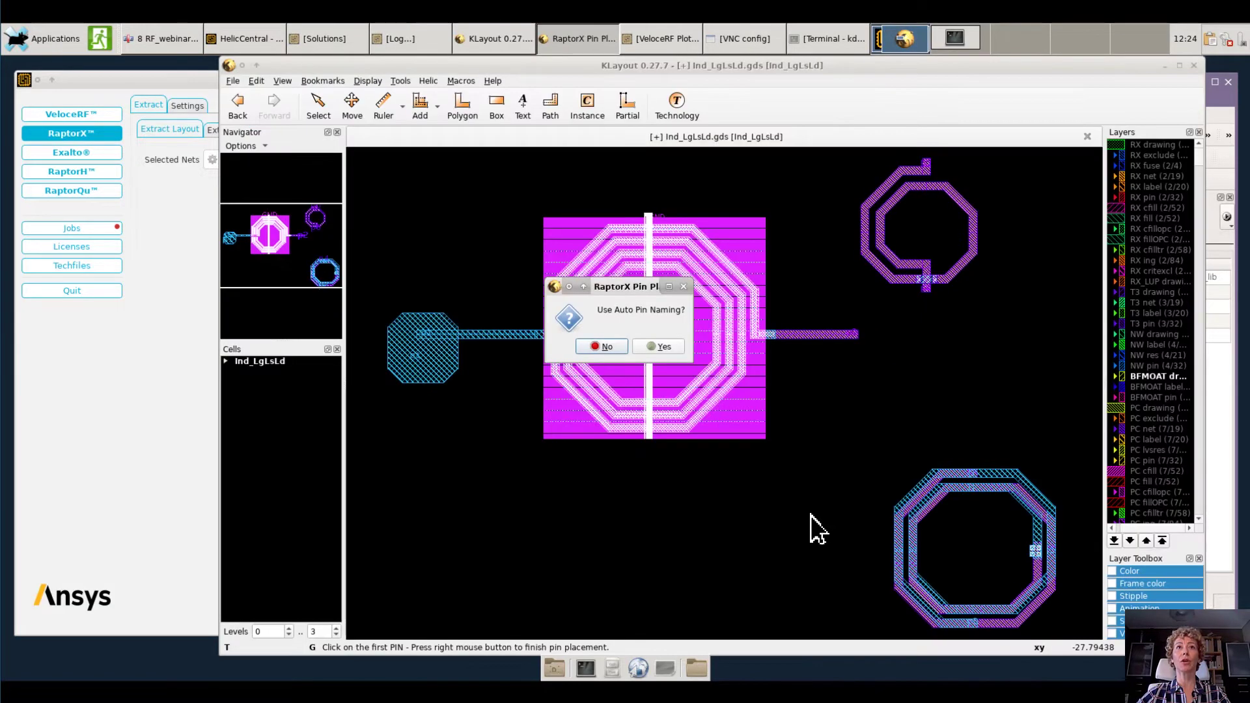
Step: Accept auto pin naming and place pins on the cyan pad, trace end, and both small-octagon terminals
click(661, 347)
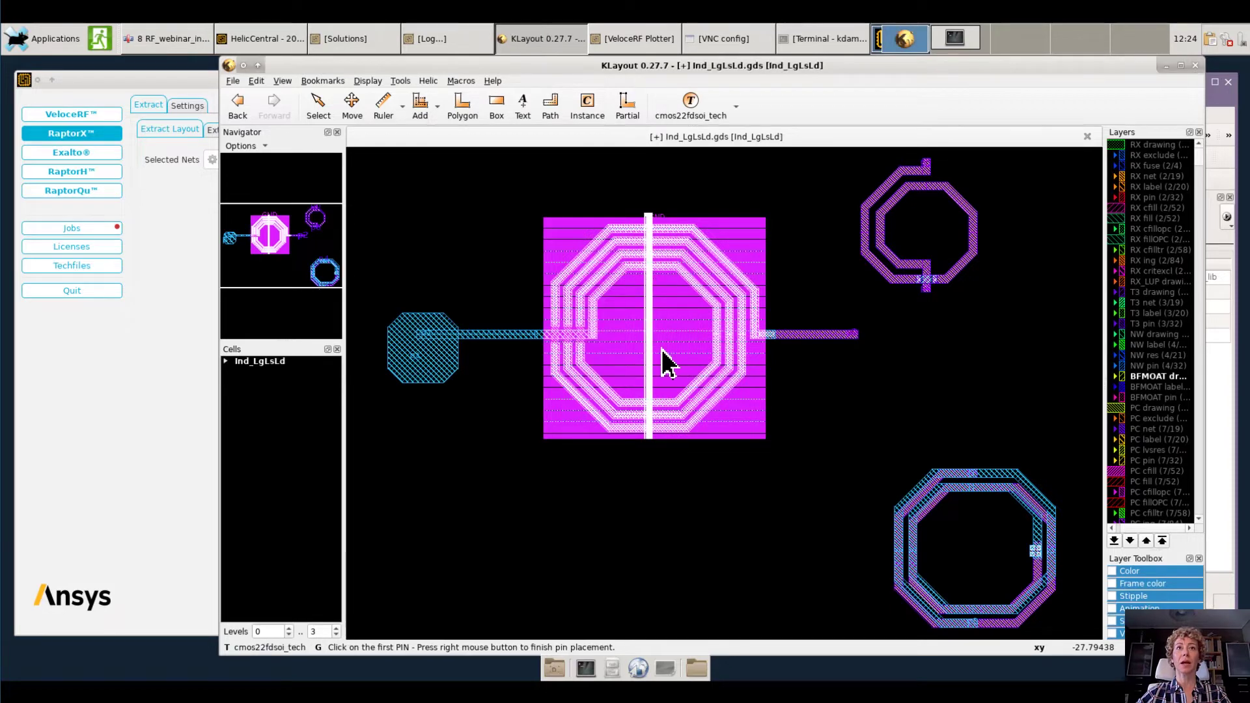
click(428, 352)
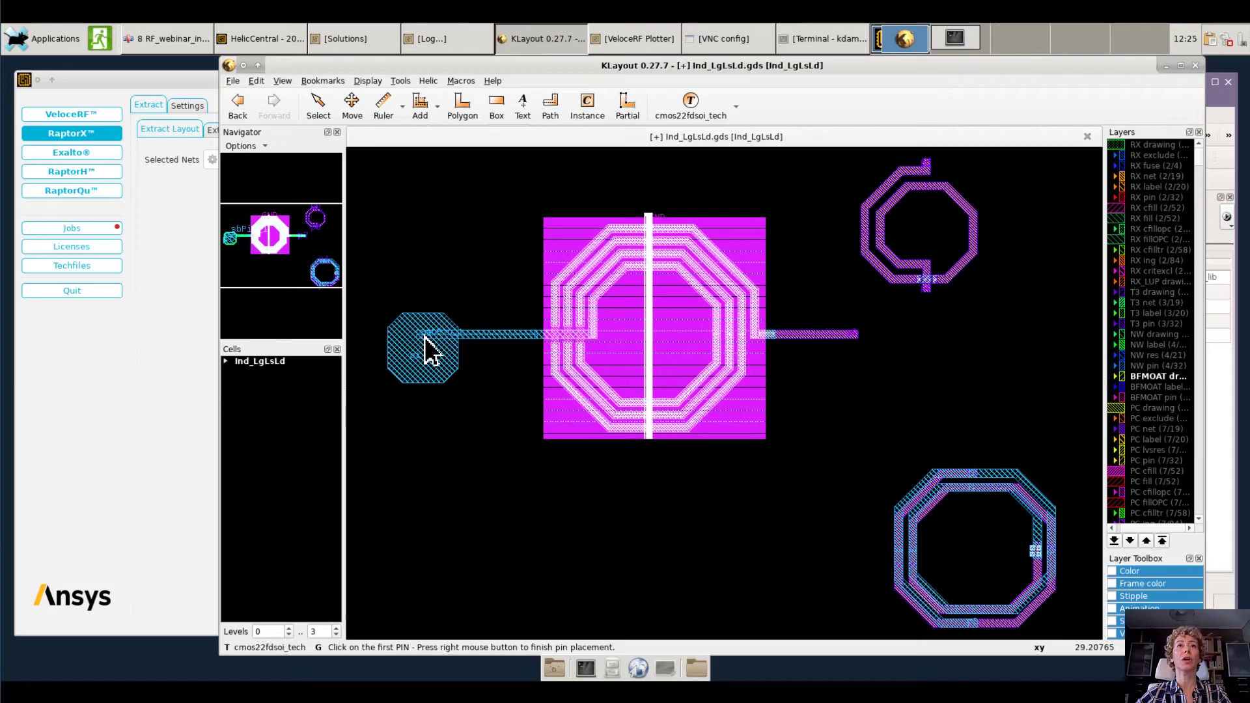
click(851, 337)
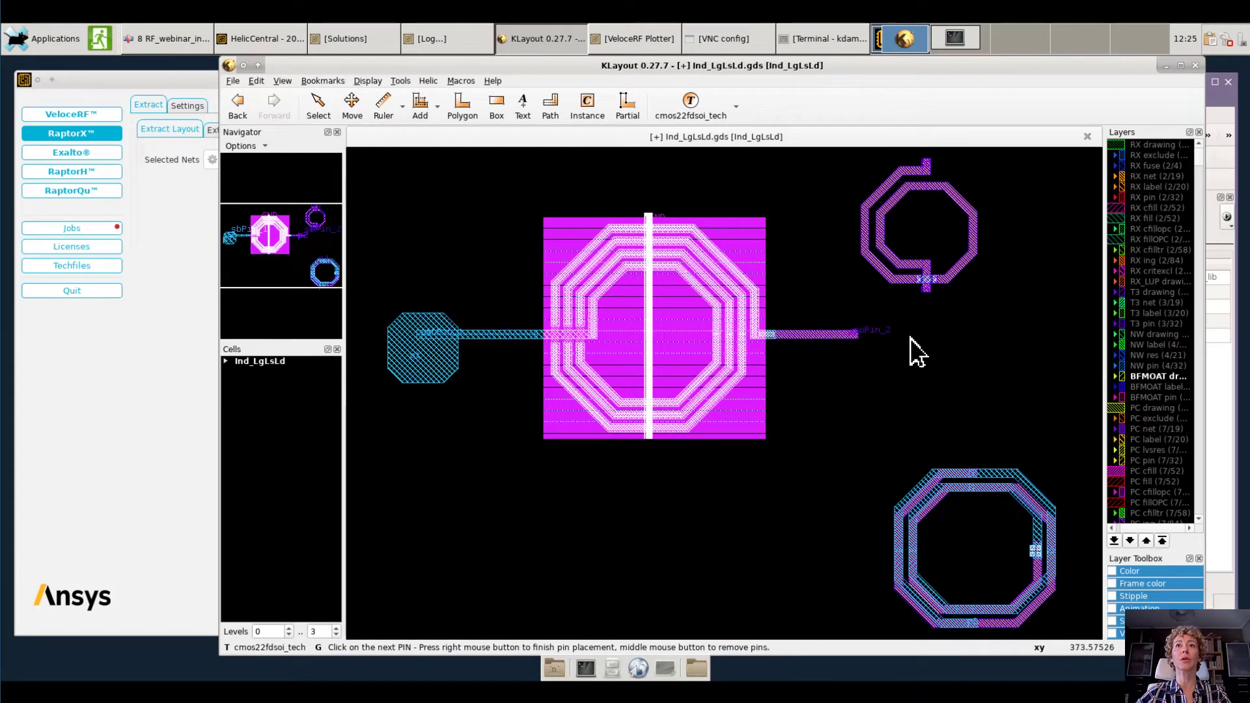
click(930, 285)
click(929, 166)
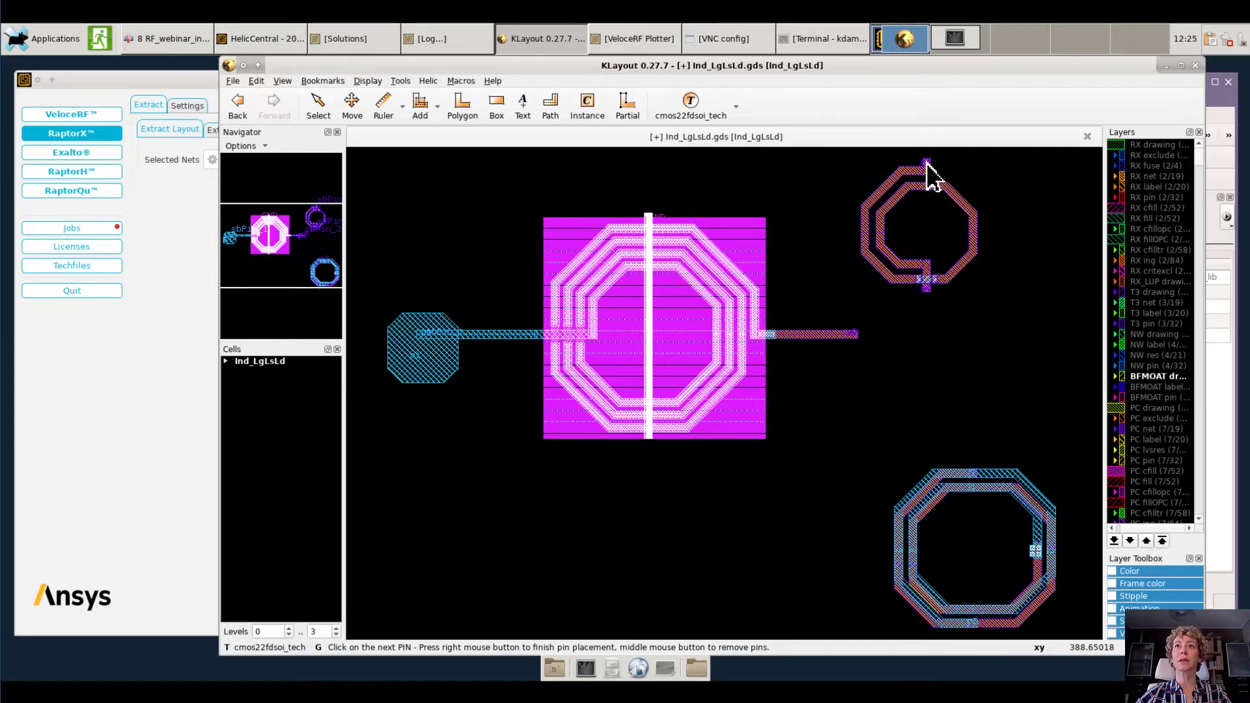
Step: Place sbPin_5 and sbPin_6 on the bottom octagon on layer LB, then finish pin placement
click(974, 627)
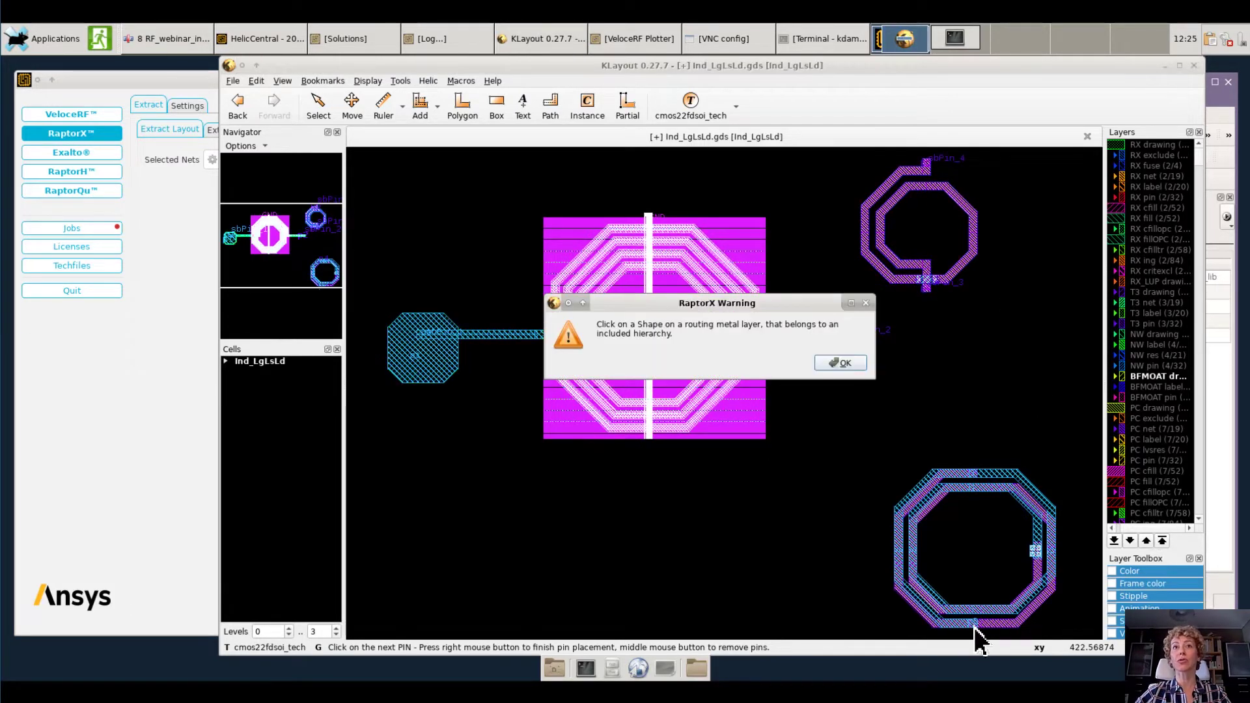
click(854, 366)
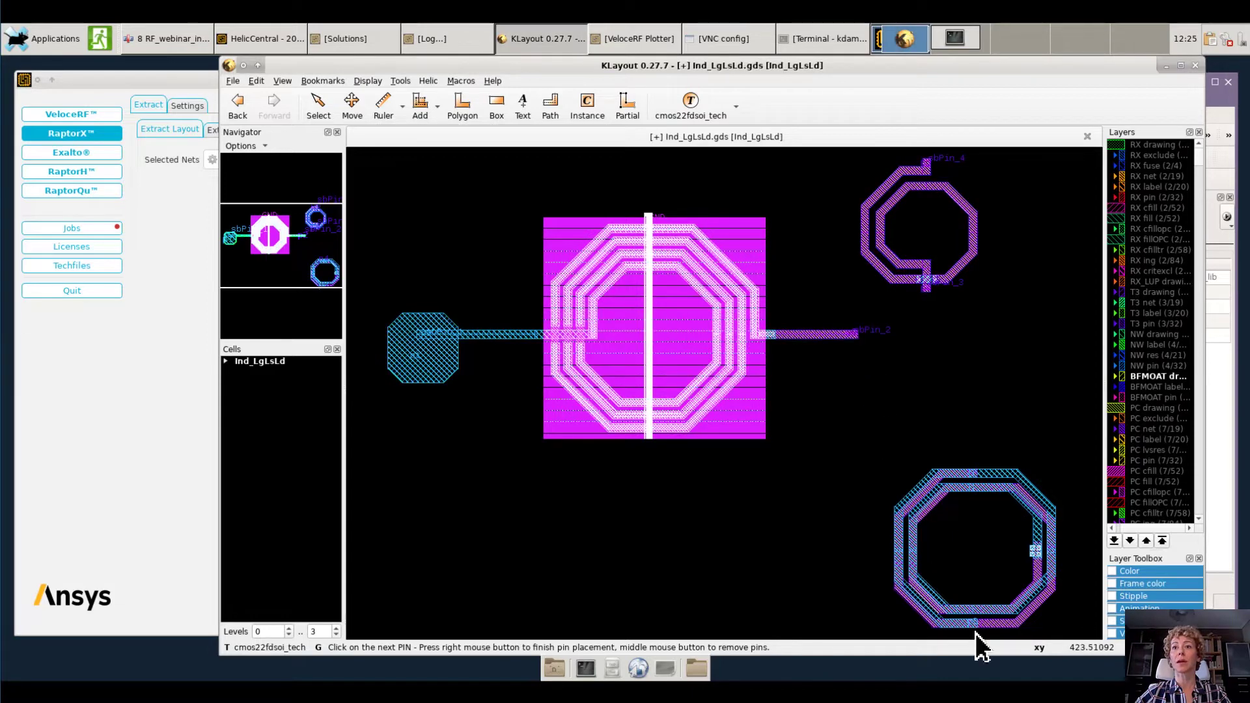
click(976, 624)
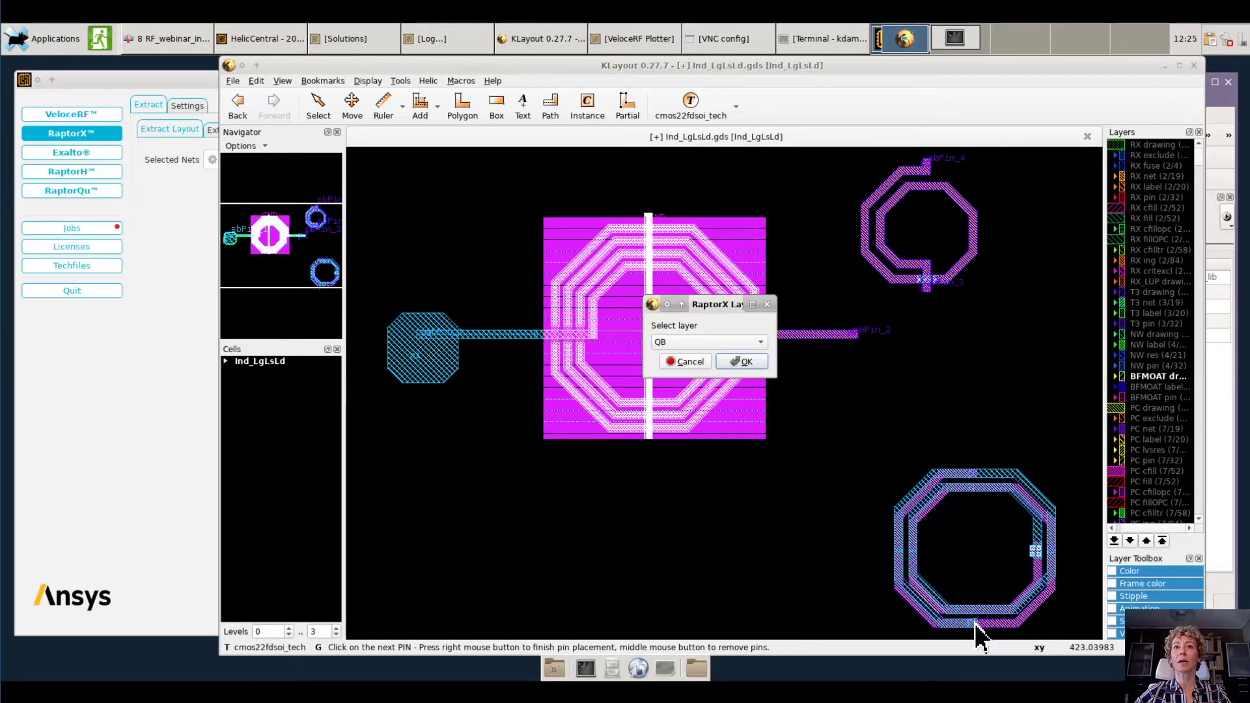
click(728, 344)
click(717, 356)
click(742, 361)
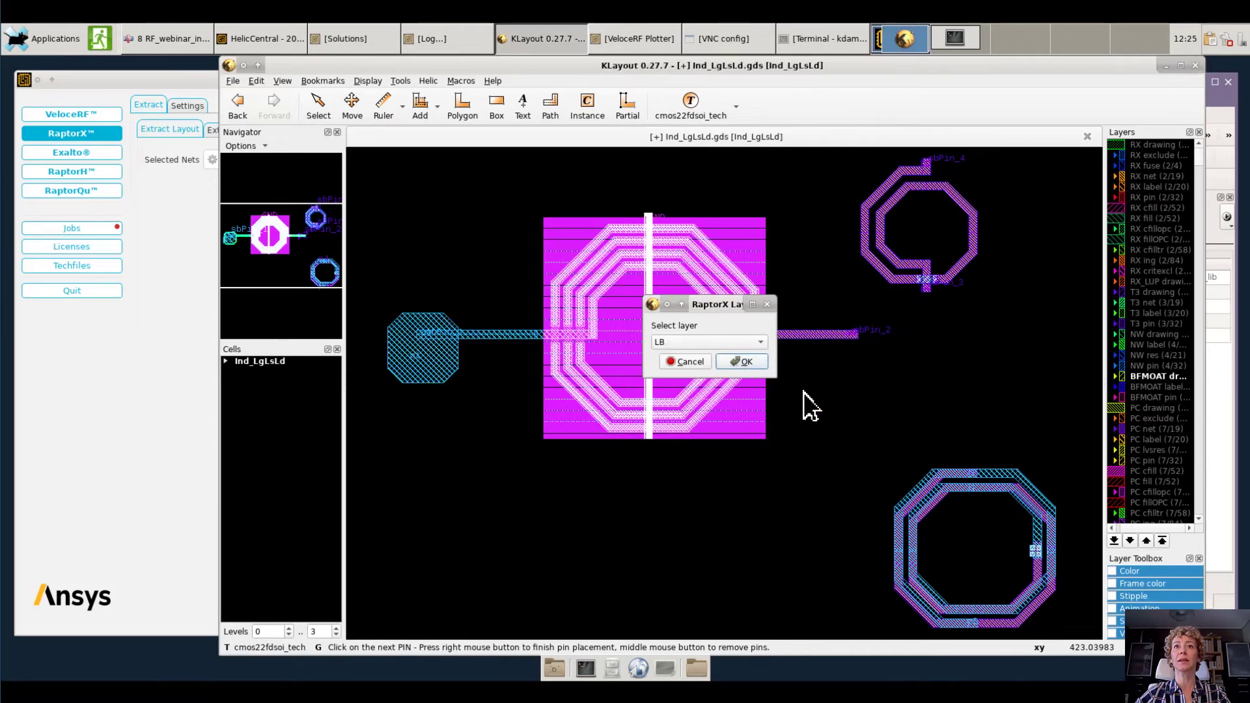
click(976, 485)
click(745, 344)
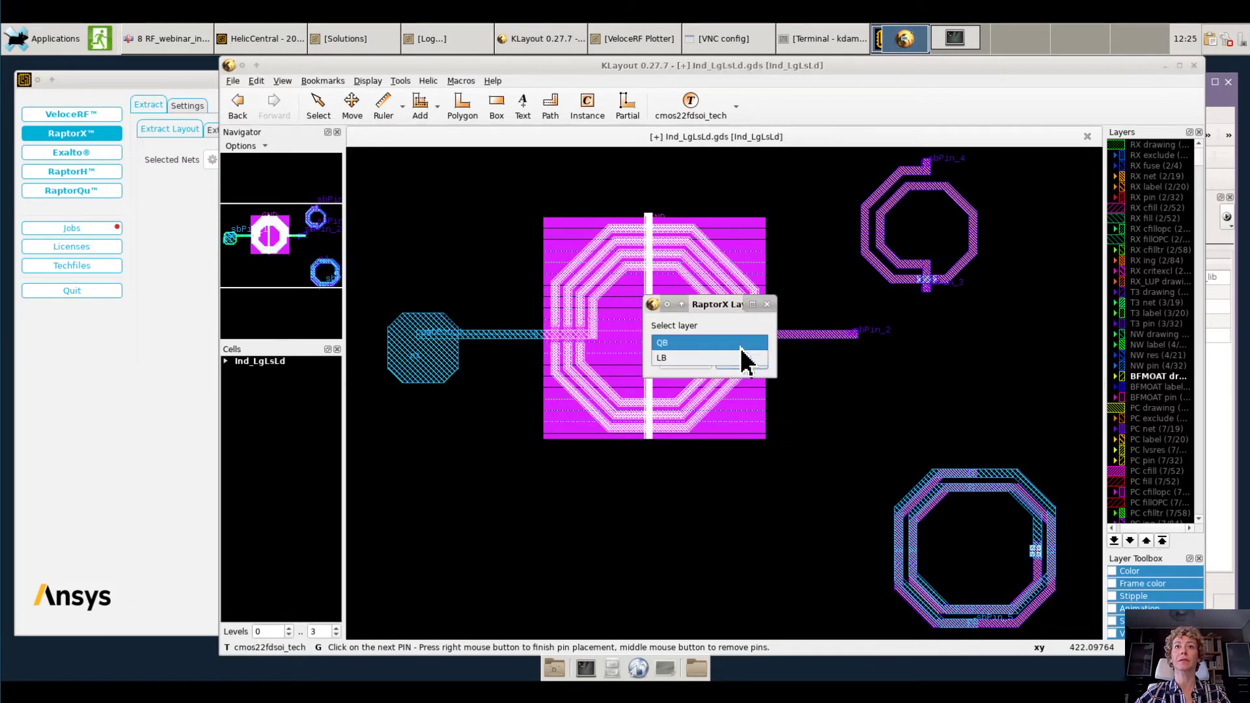
click(735, 356)
click(740, 359)
right_click(432, 461)
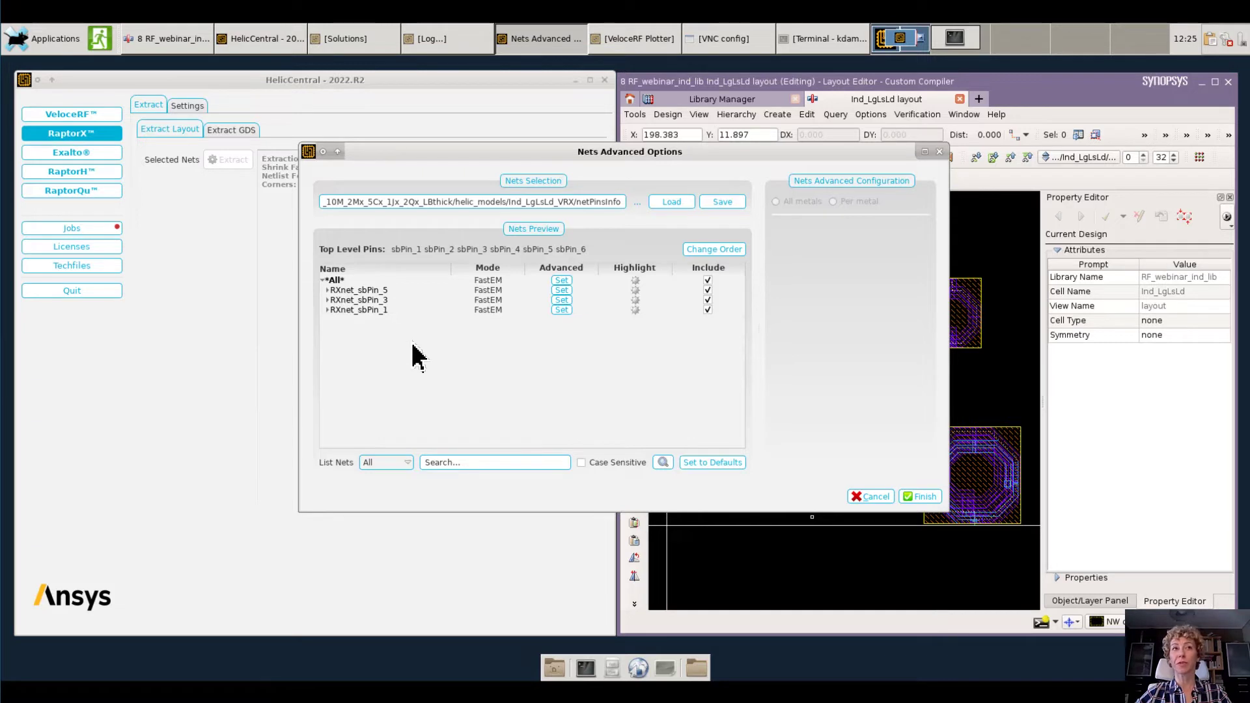
Step: Expand RXnet_sbPin_5, sbPin_3 and sbPin_1, inspect RXnet_sbPin_5's FastEM settings, and finish the nets setup
click(328, 290)
click(329, 320)
click(328, 350)
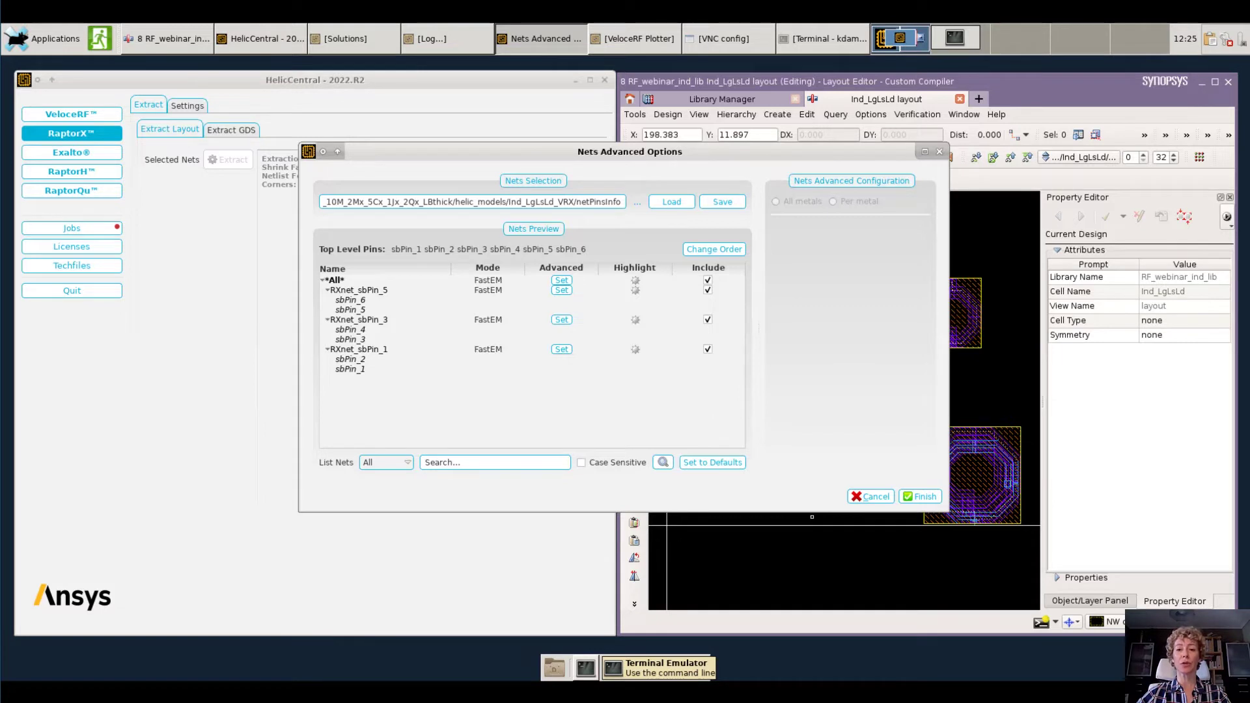
click(562, 291)
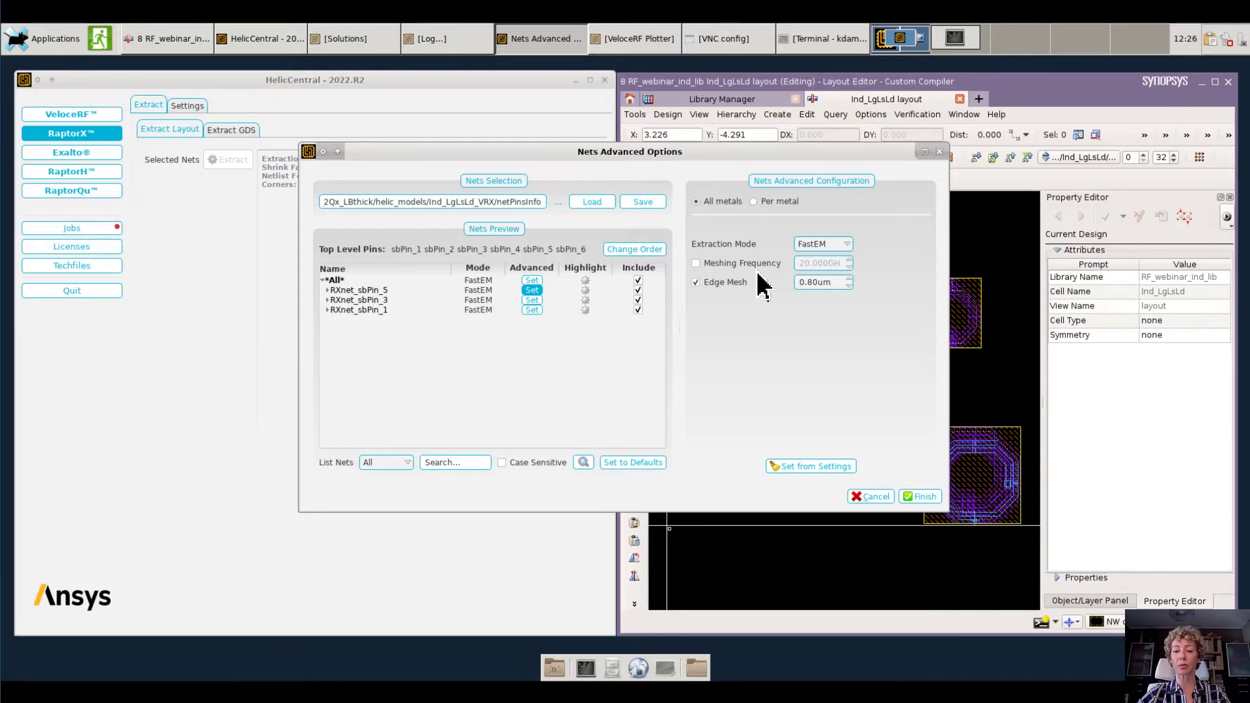
click(925, 497)
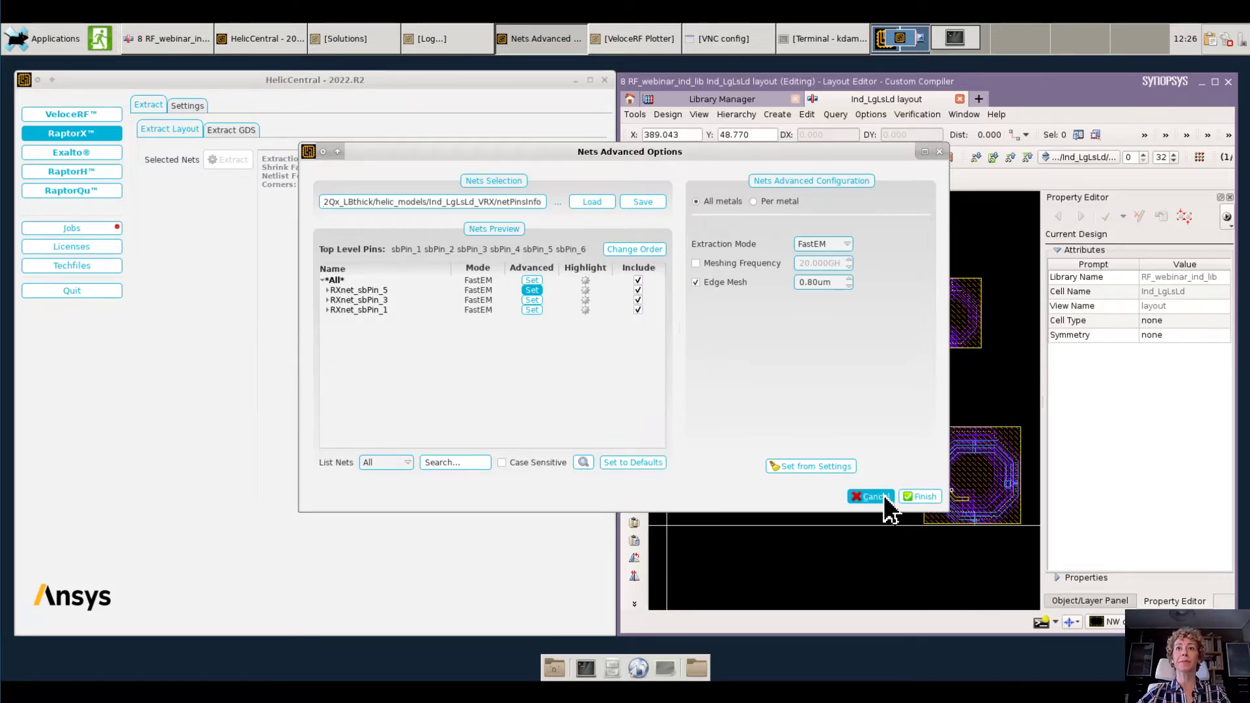
Step: In the Library Manager, inspect the symbol view of Ind_LgLsLd_VRX in RF_webinar_ind_lib
click(729, 103)
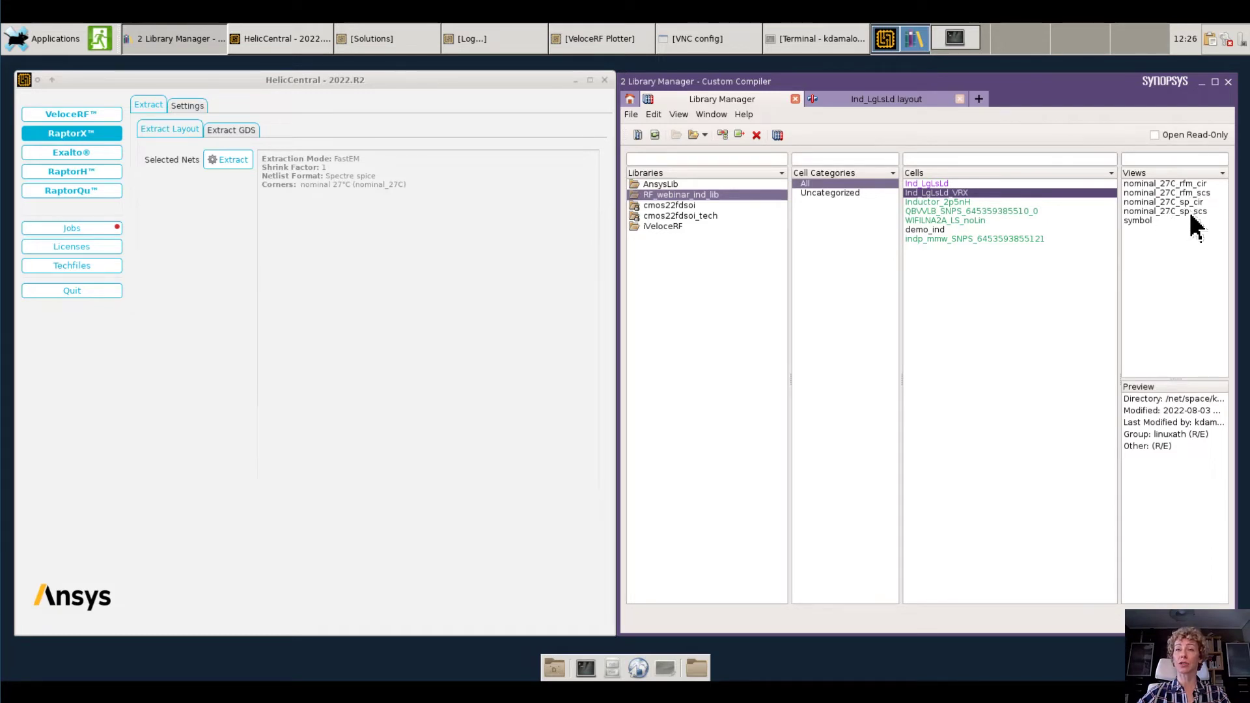
click(1140, 222)
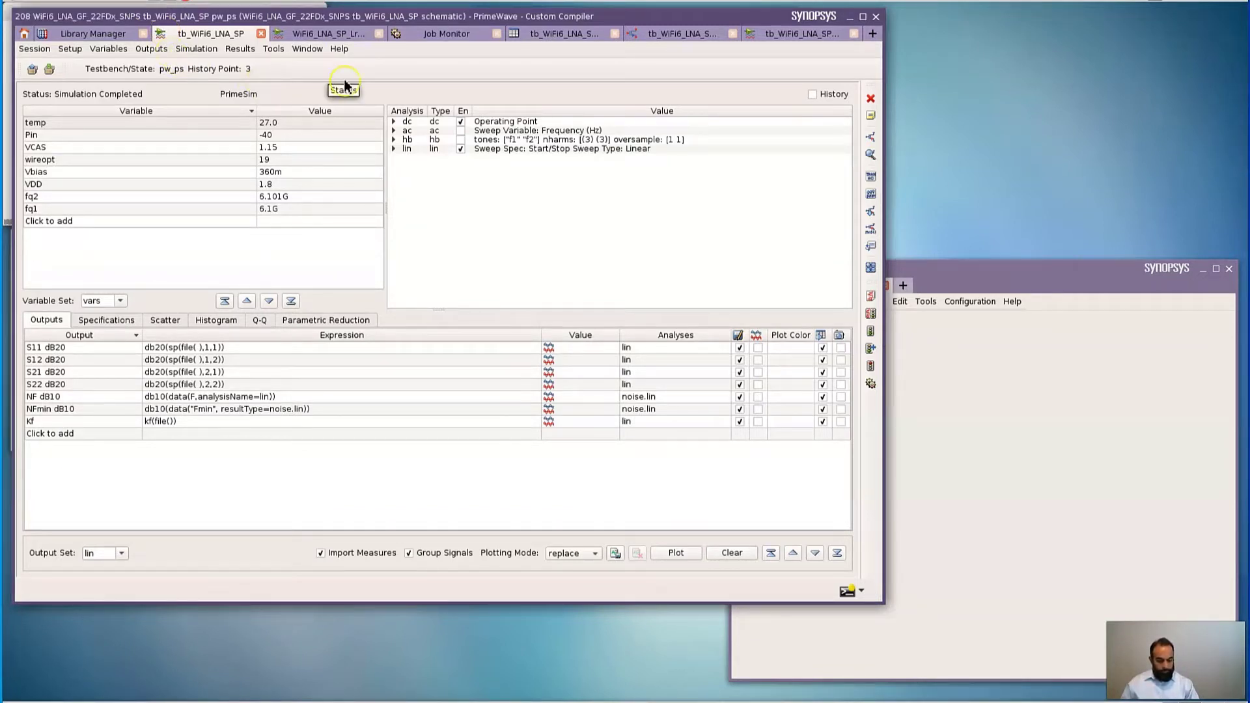
double_click(530, 151)
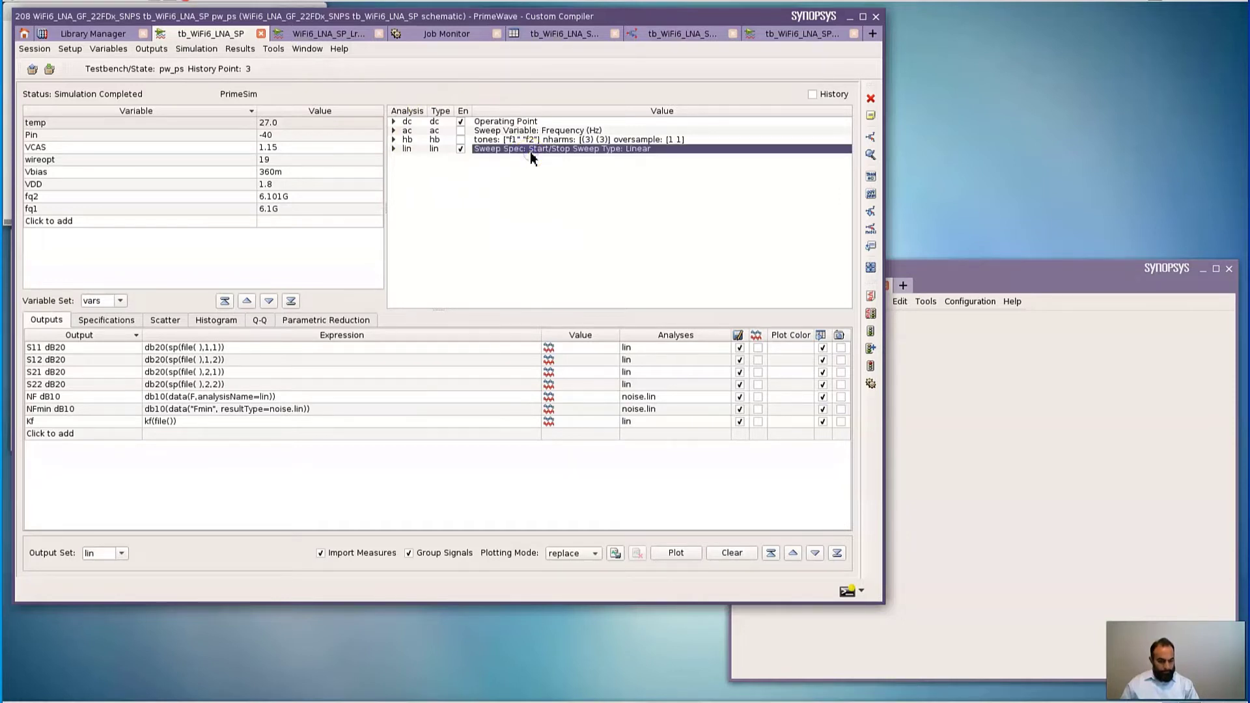
drag(787, 52, 567, 93)
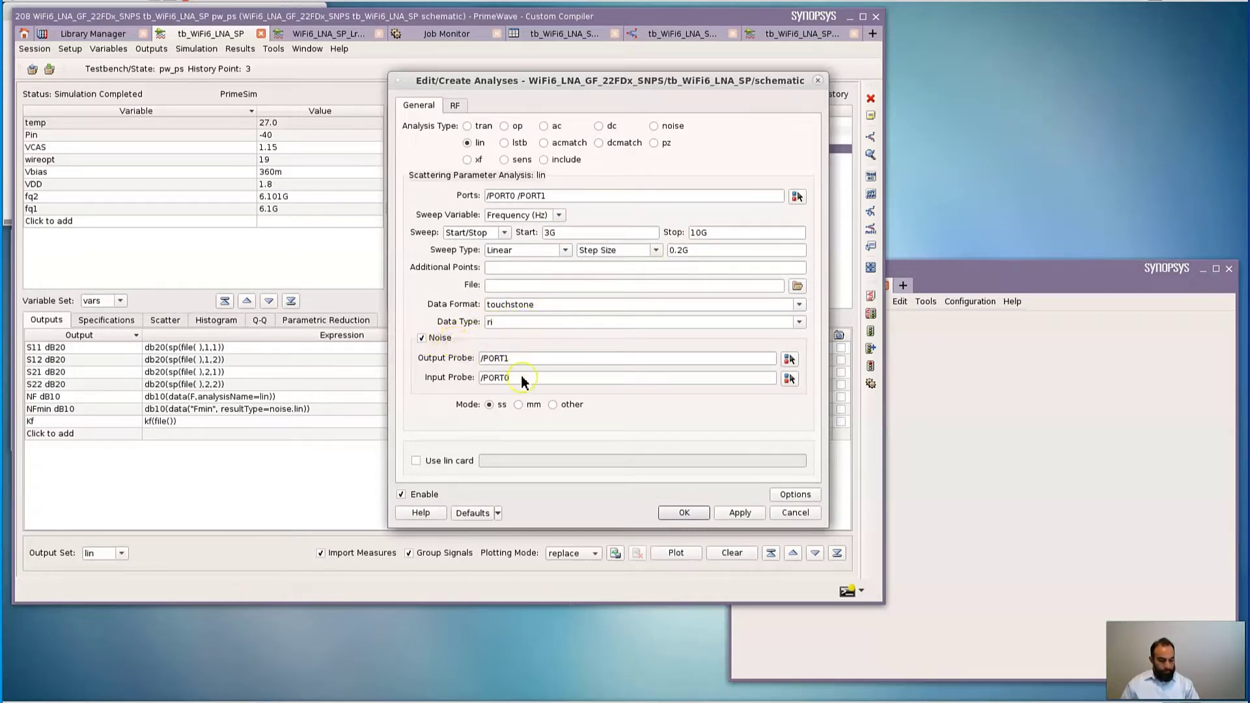
click(683, 513)
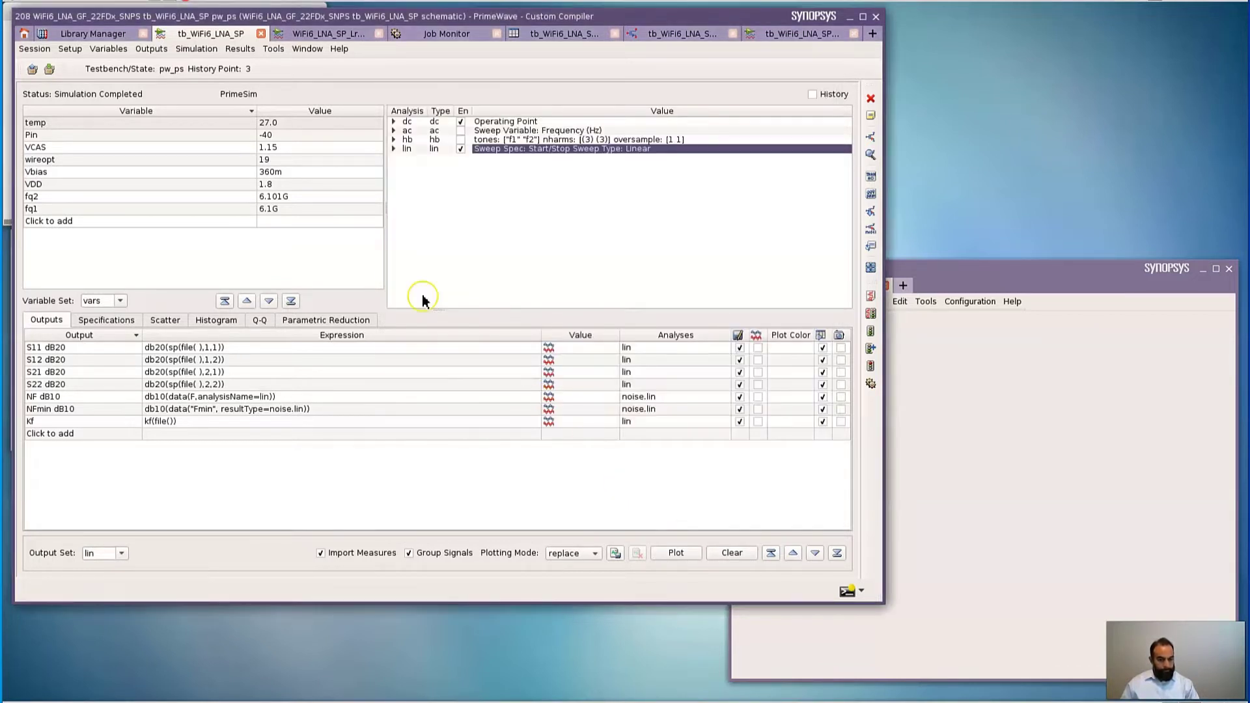
Step: Netlist and run the LNA simulation, then launch the Results Analyzer
click(202, 54)
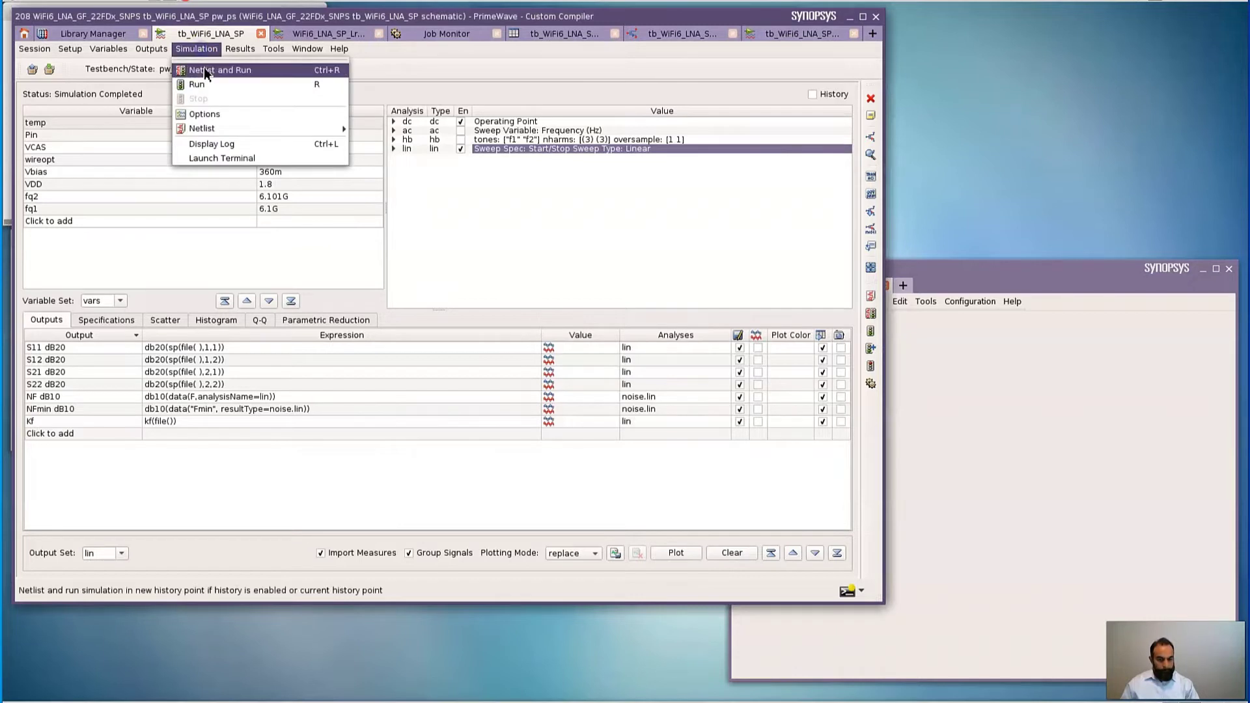
click(204, 68)
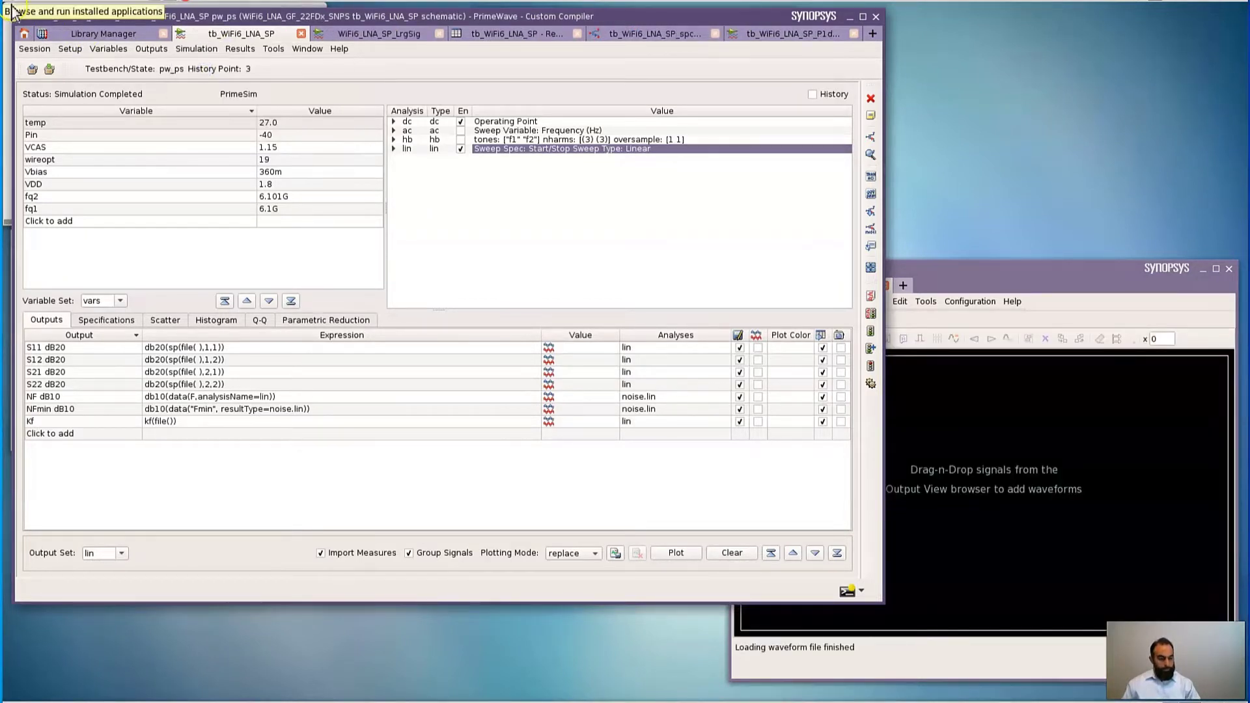
click(251, 56)
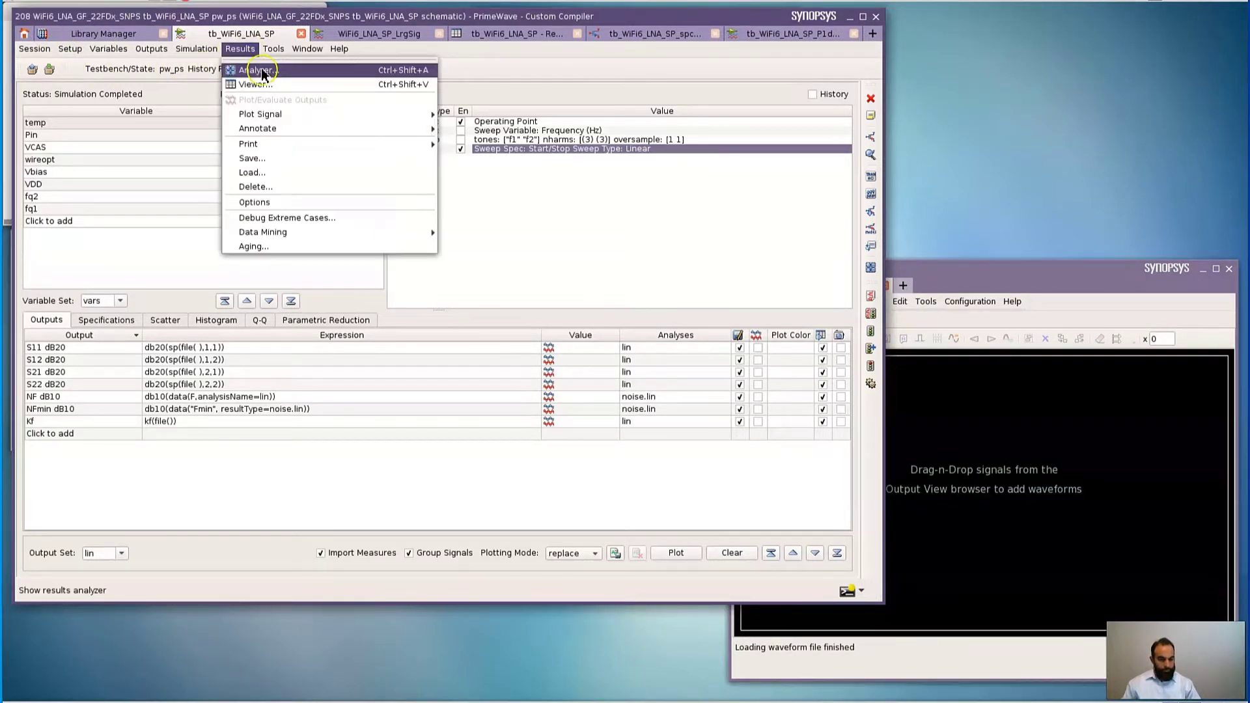
click(262, 72)
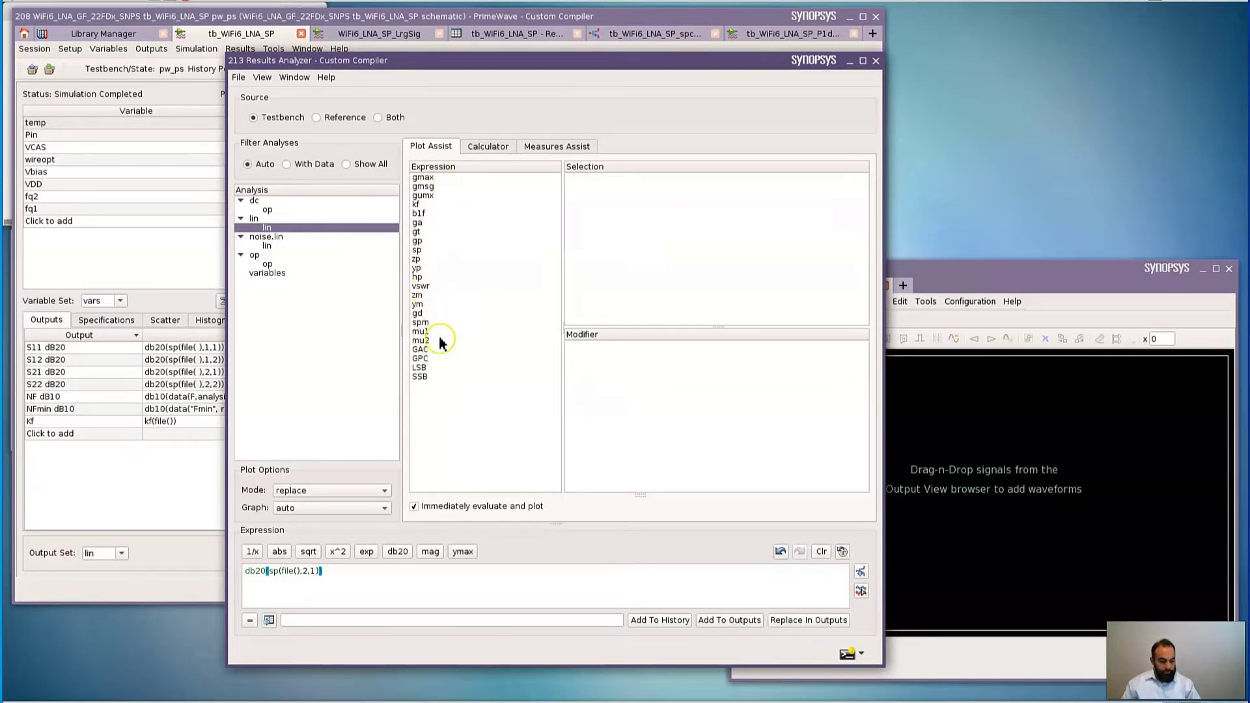
Step: Plot S21 as db20(sp) with port indices 2,1
click(420, 253)
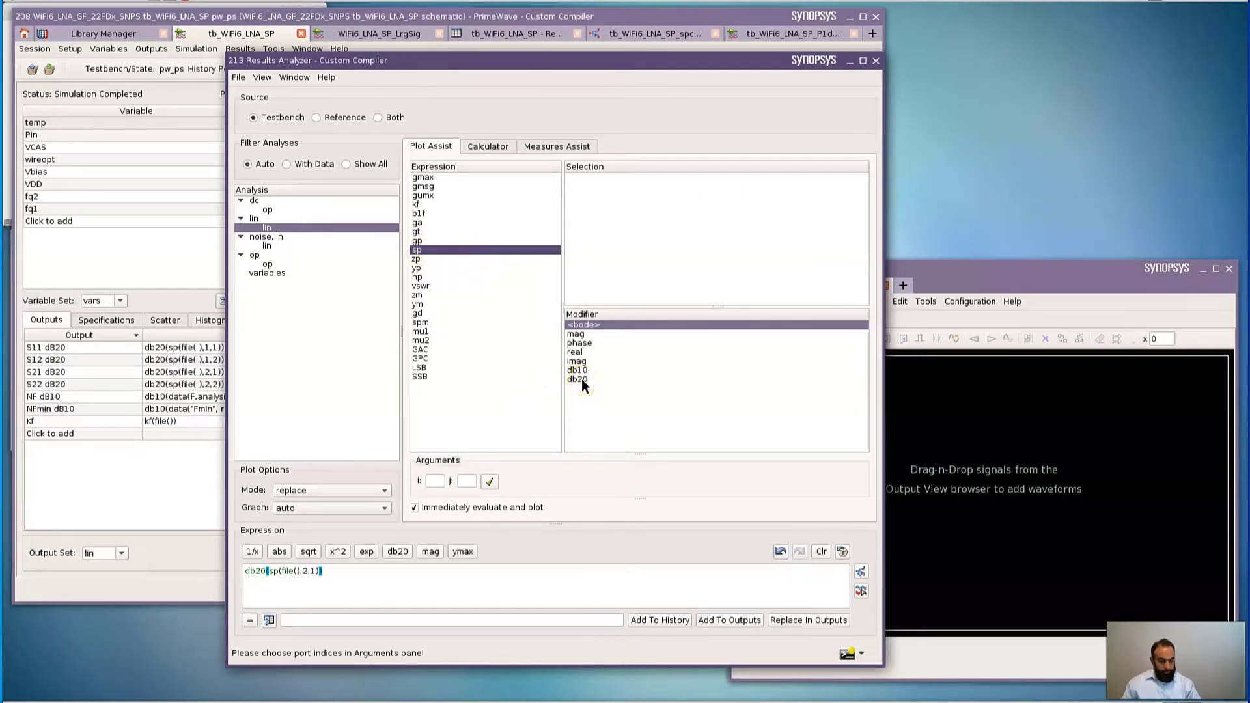
click(579, 380)
click(436, 479)
text(2)
click(467, 481)
text(1)
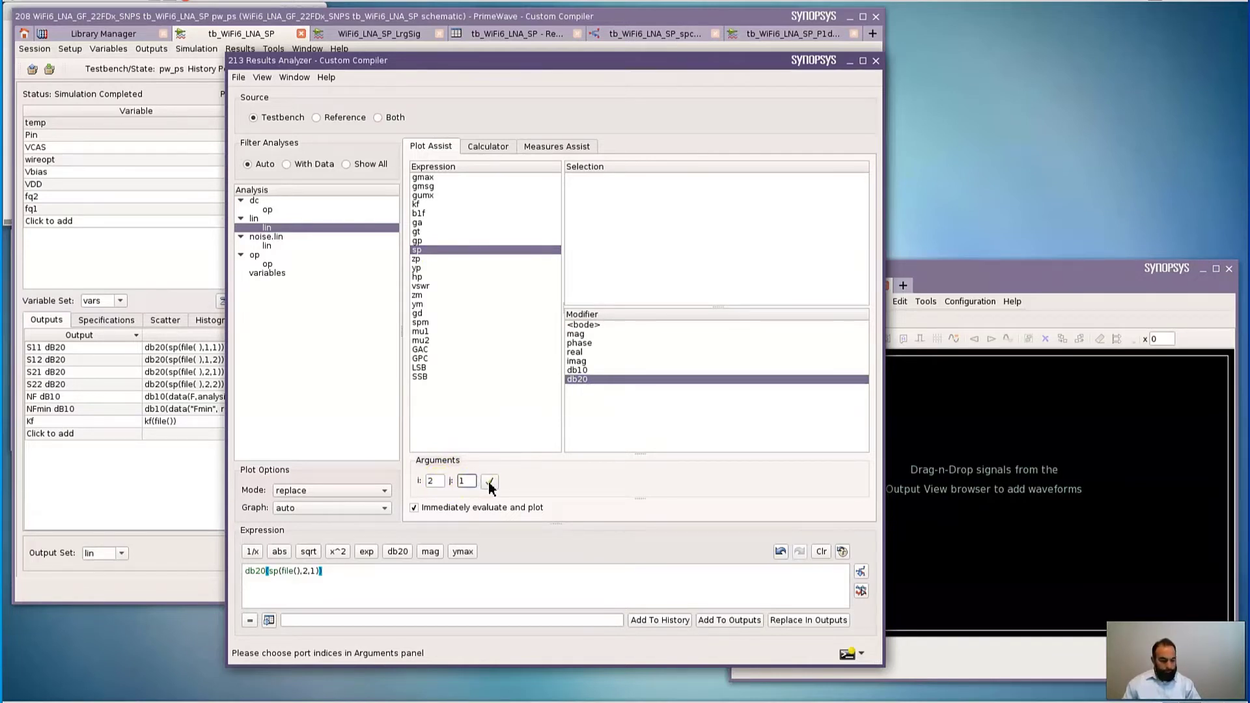
click(489, 481)
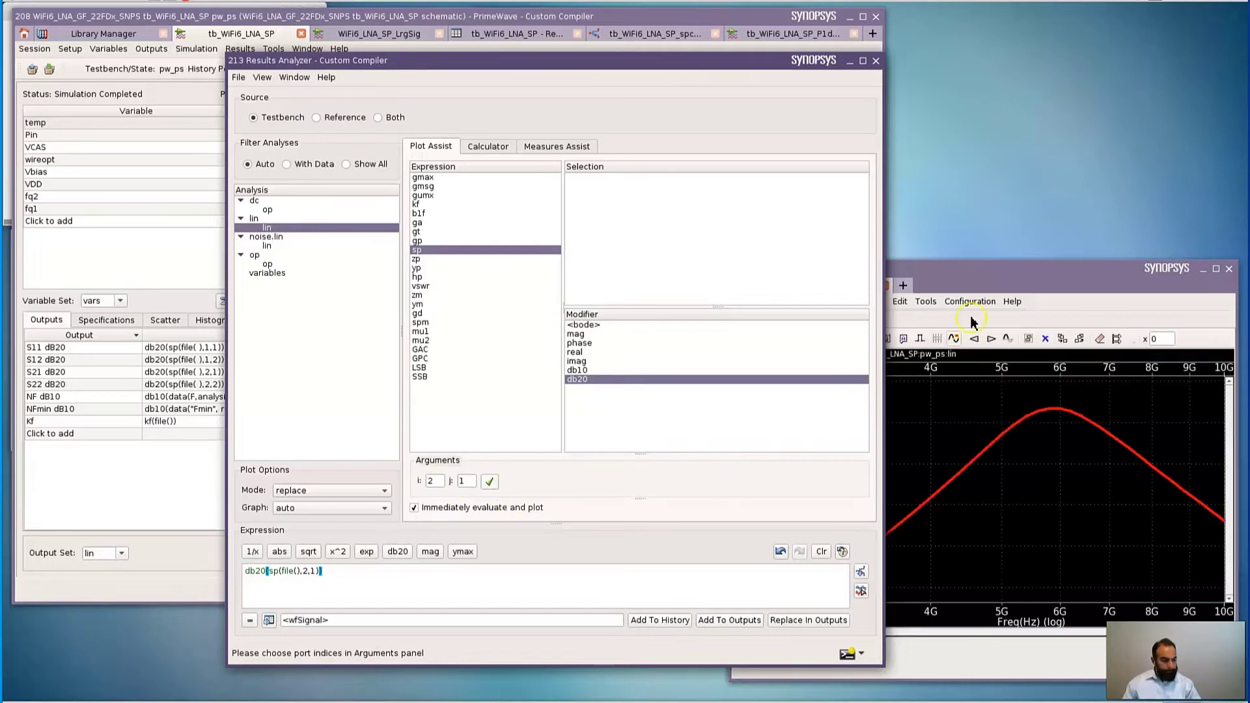
Step: Add a vertical marker at the S21 gain peak near 6 GHz
drag(1007, 282, 953, 118)
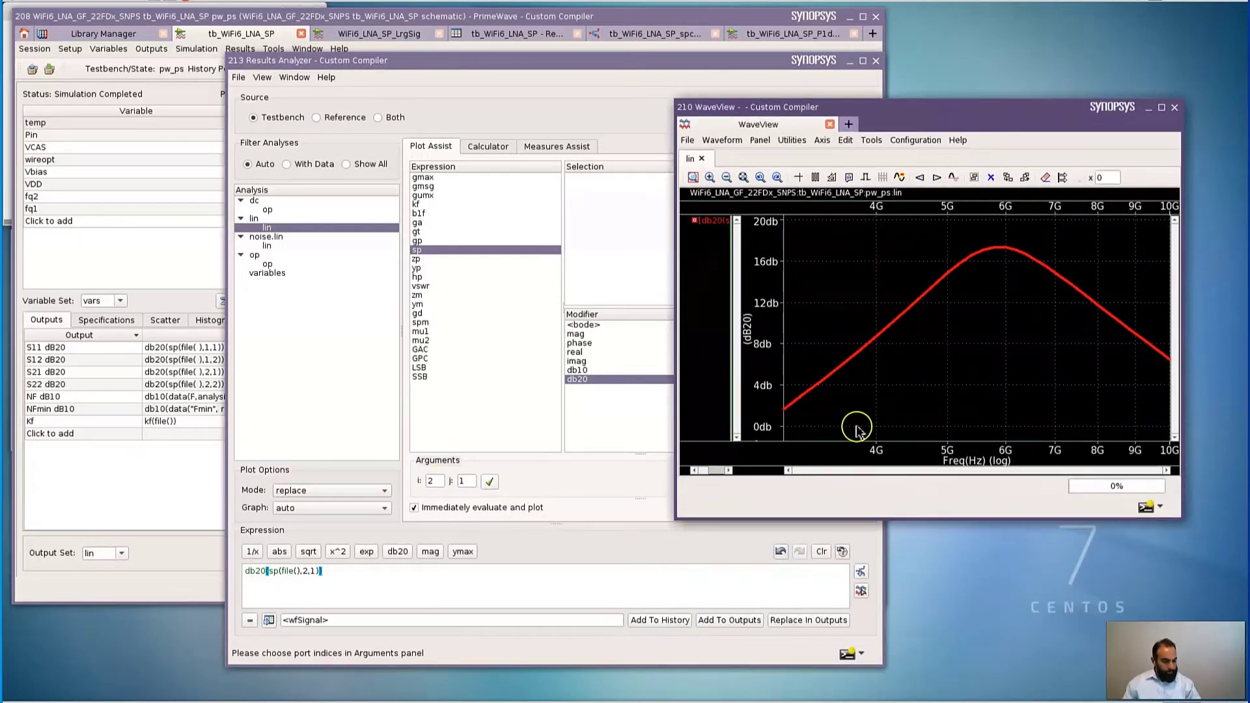
click(799, 177)
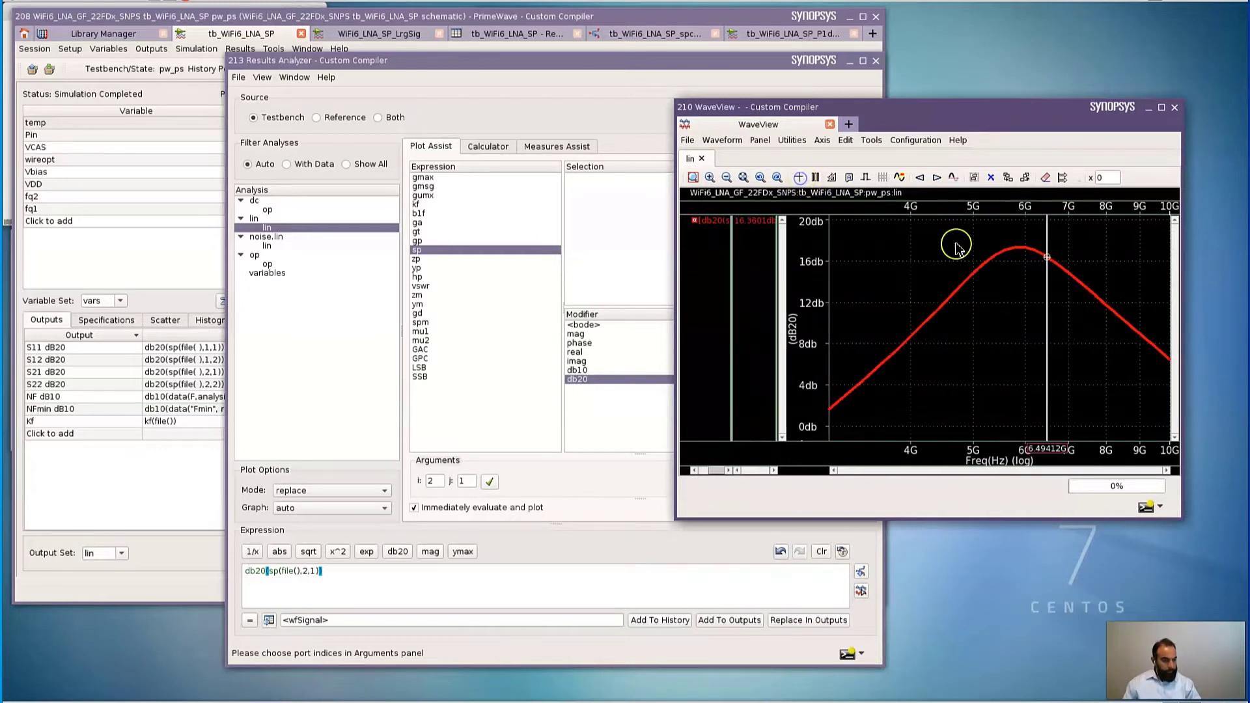
click(1027, 265)
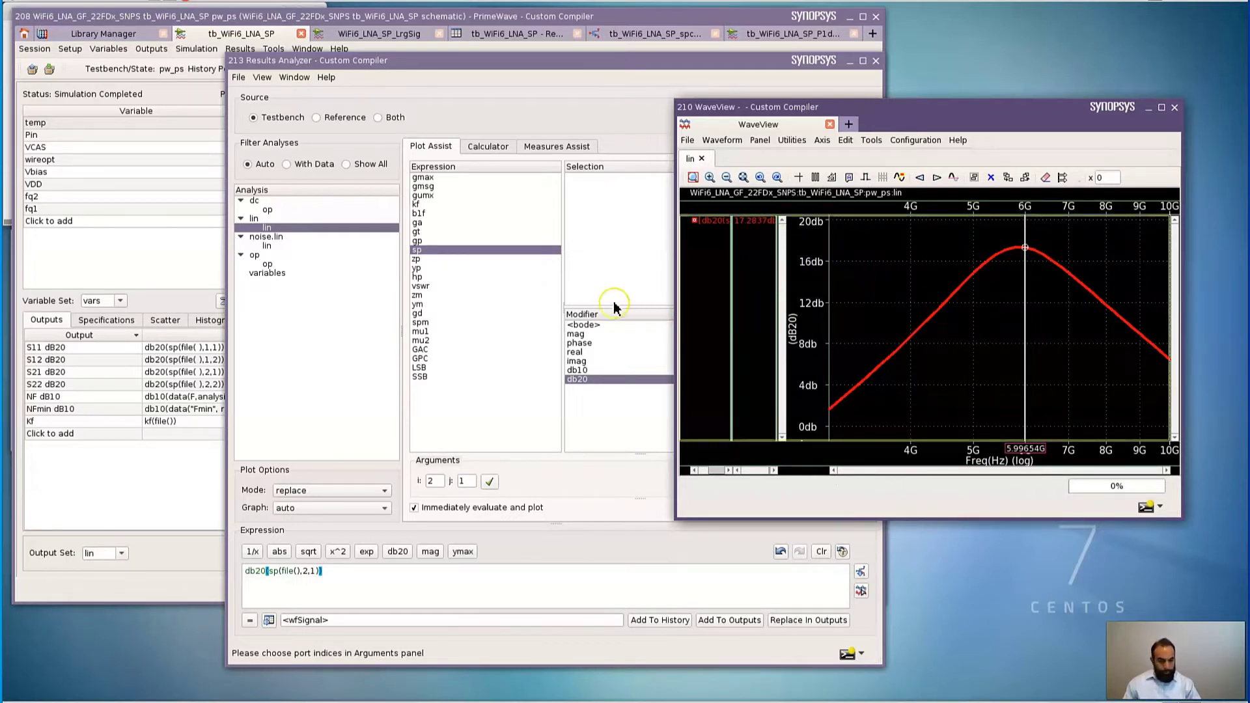
Step: Add S11 and S22 (indices 2,2) in dB to the same plot
click(541, 105)
click(433, 481)
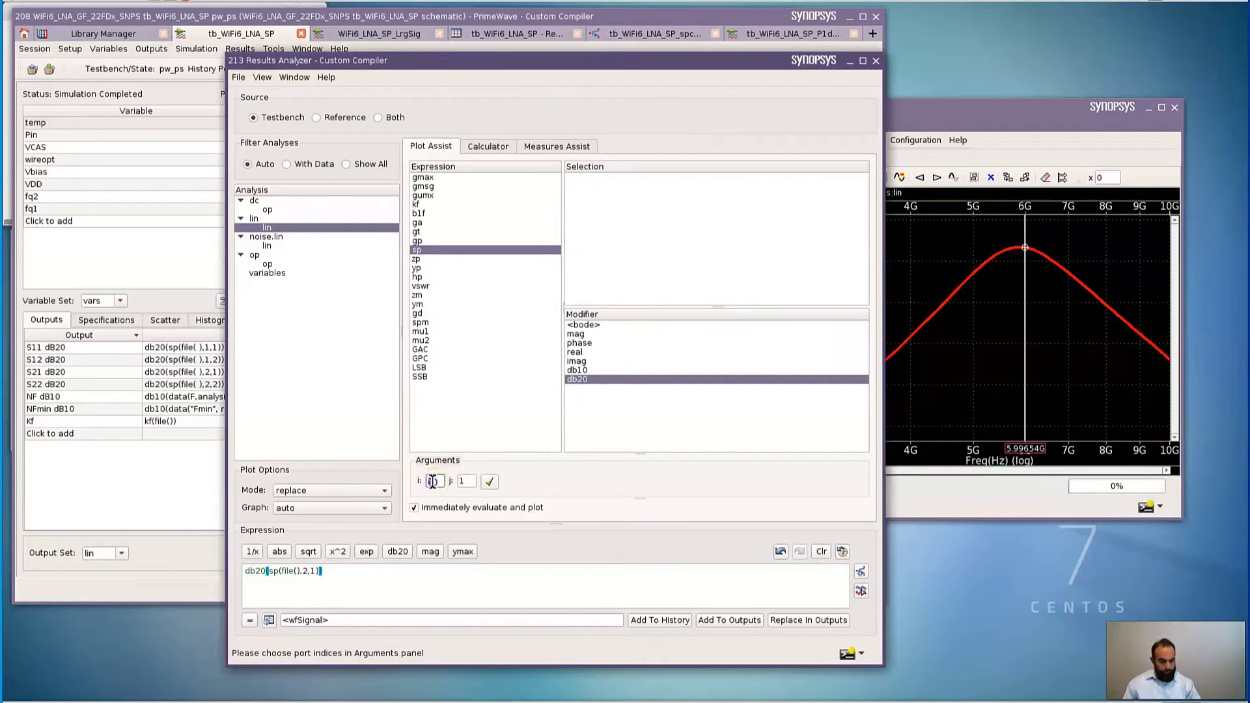
key(BackSpace)
click(489, 481)
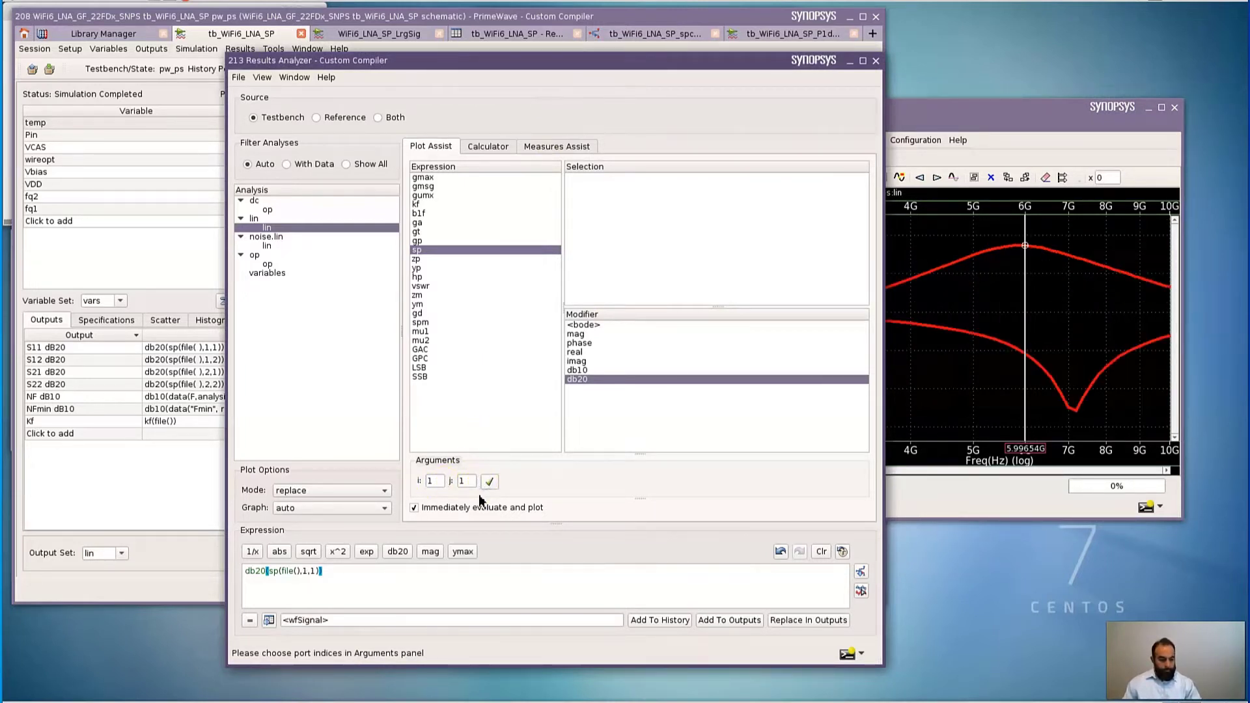
click(433, 481)
text(2)
key(Tab)
text(2)
click(487, 482)
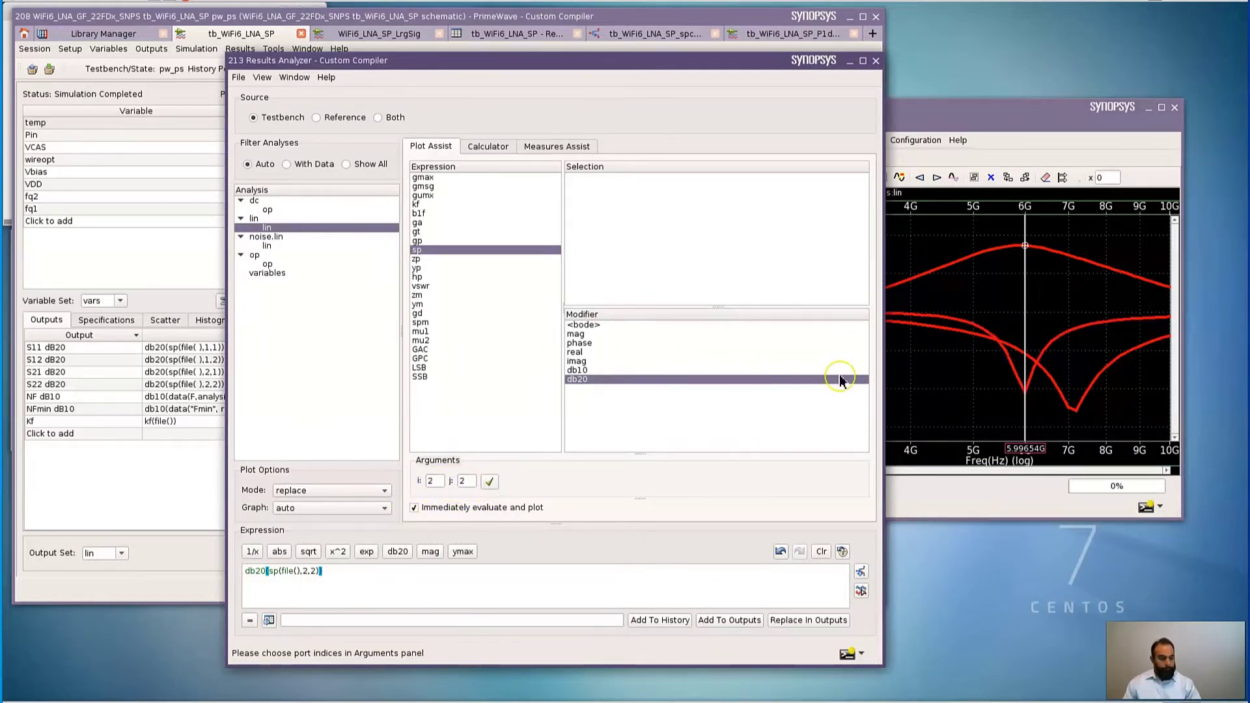
Step: Widen the WaveView legend to show the full trace names
click(1006, 135)
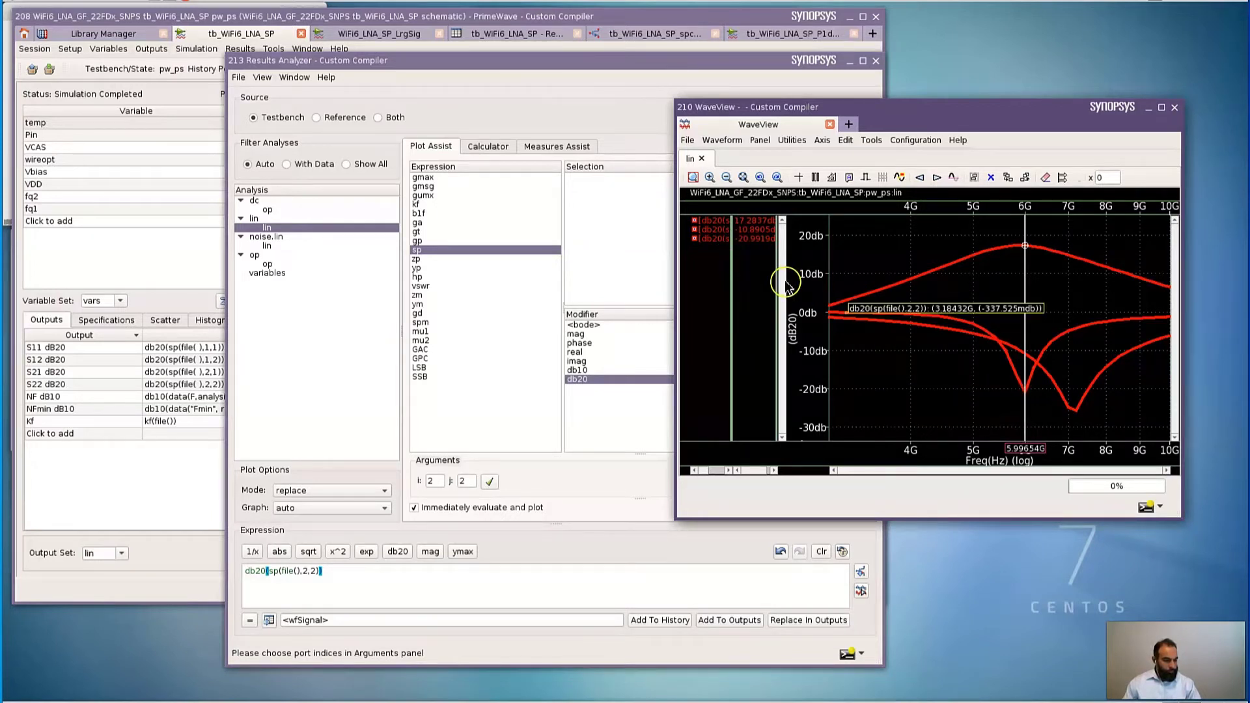
drag(780, 282, 840, 282)
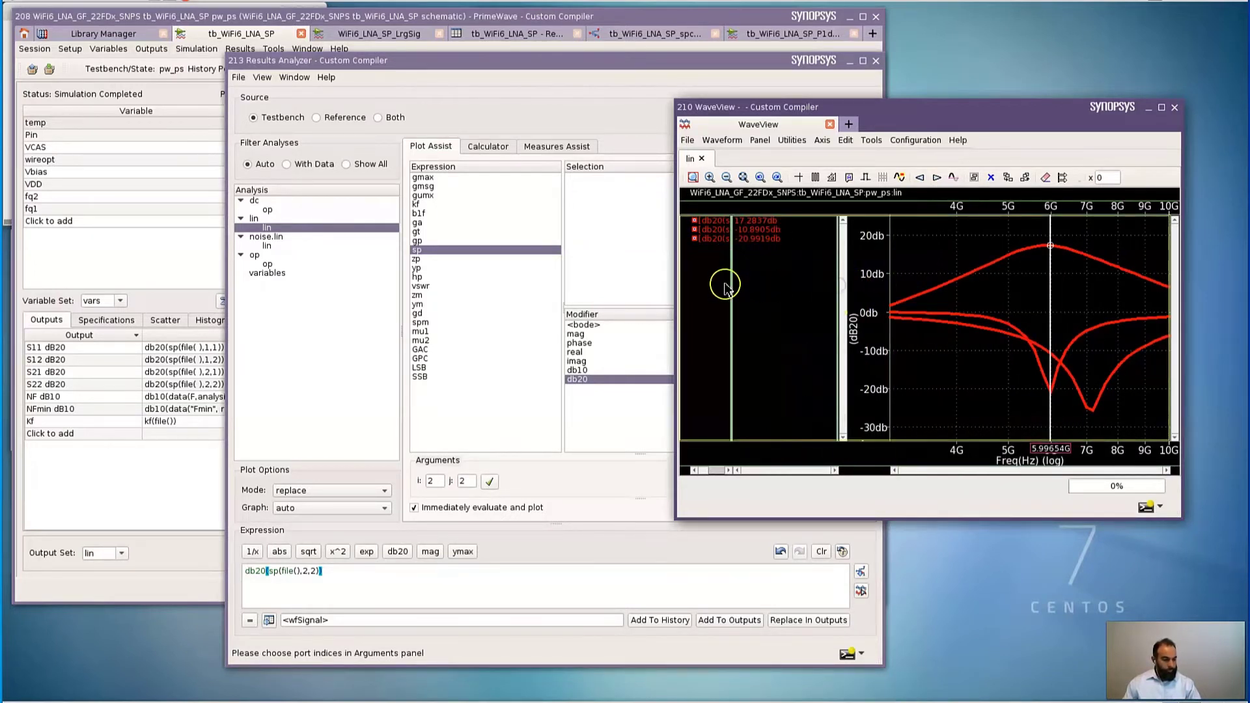
drag(733, 287, 786, 300)
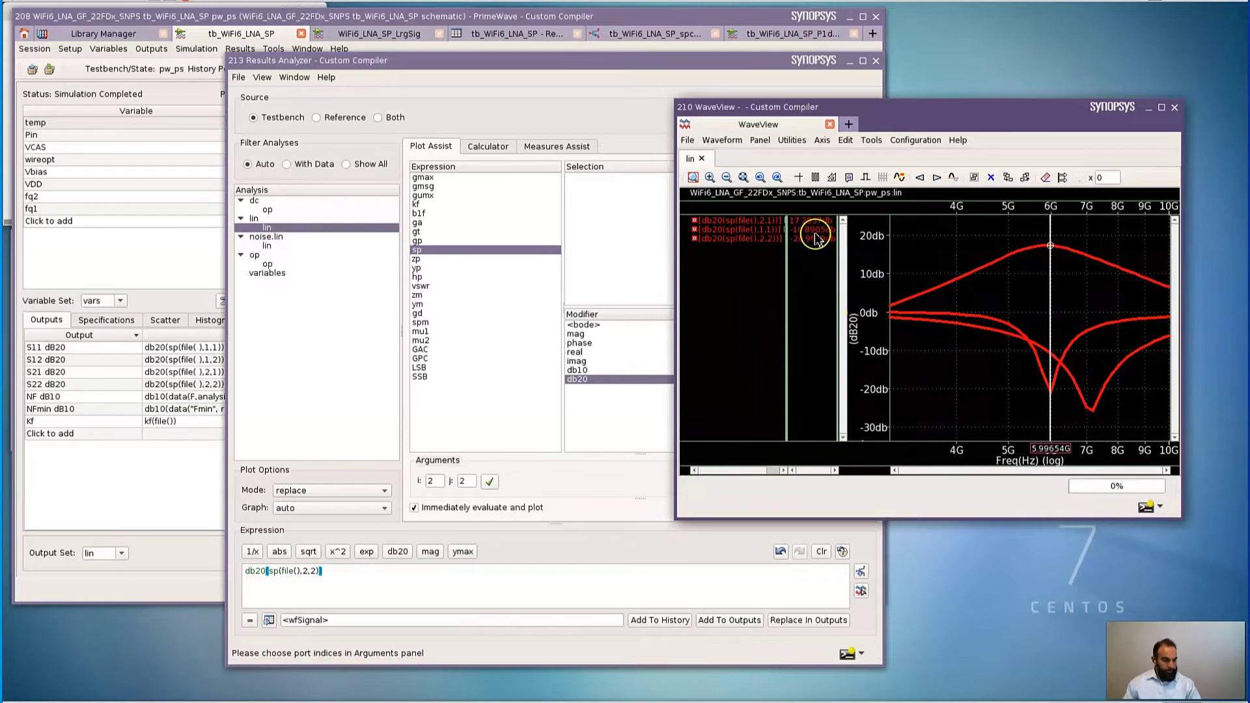
mouse_move(818, 240)
mouse_down()
mouse_move(824, 273)
mouse_move(860, 274)
mouse_up()
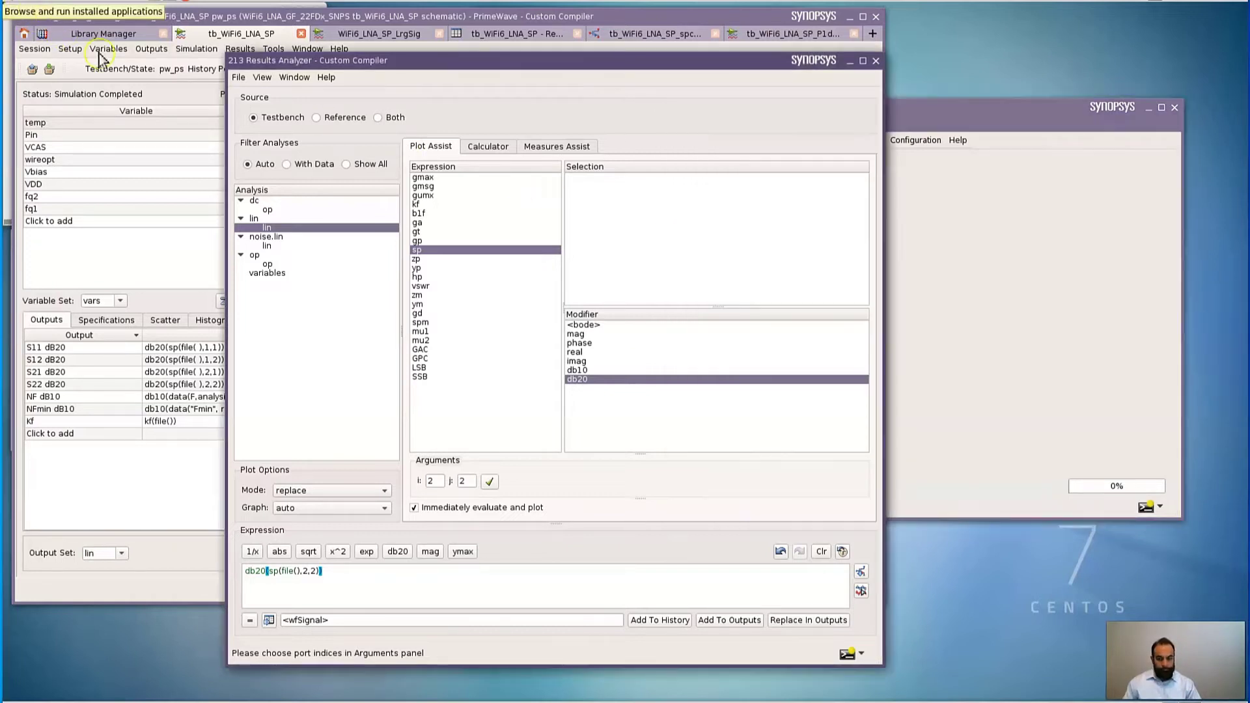
Step: Plot NF from noise.lin, then switch to append mode and add NFmin to the same plot
click(416, 311)
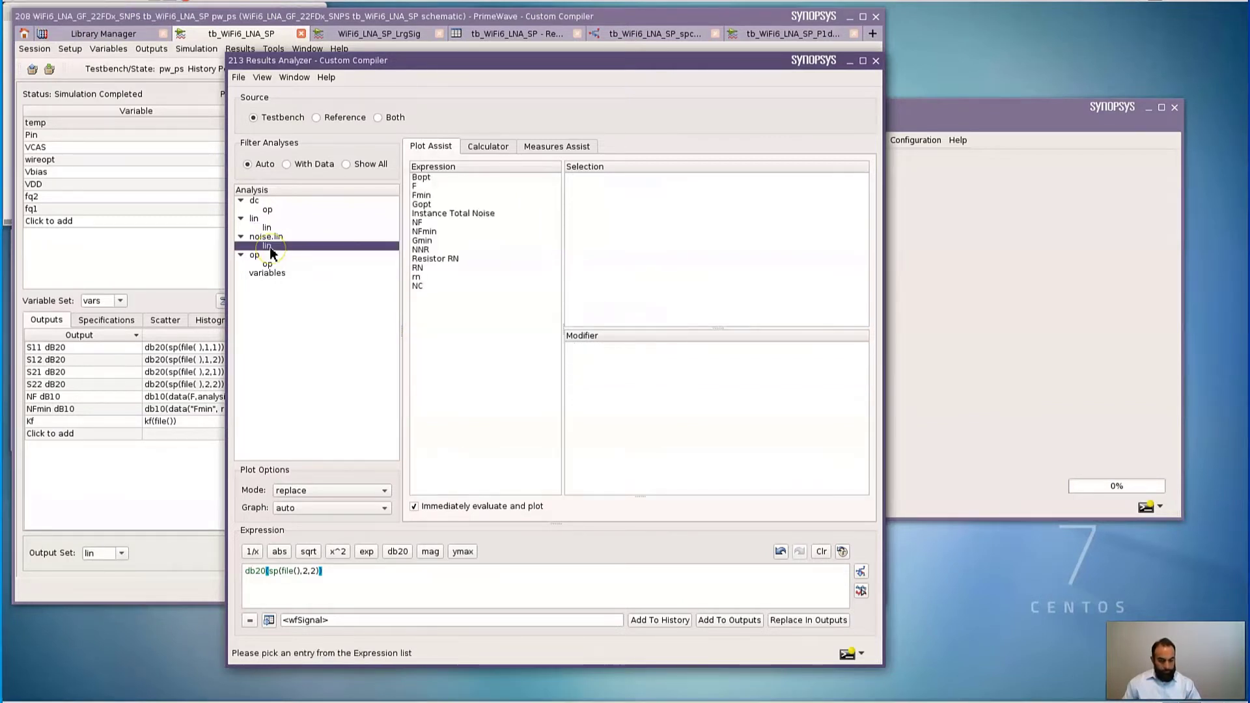
click(420, 223)
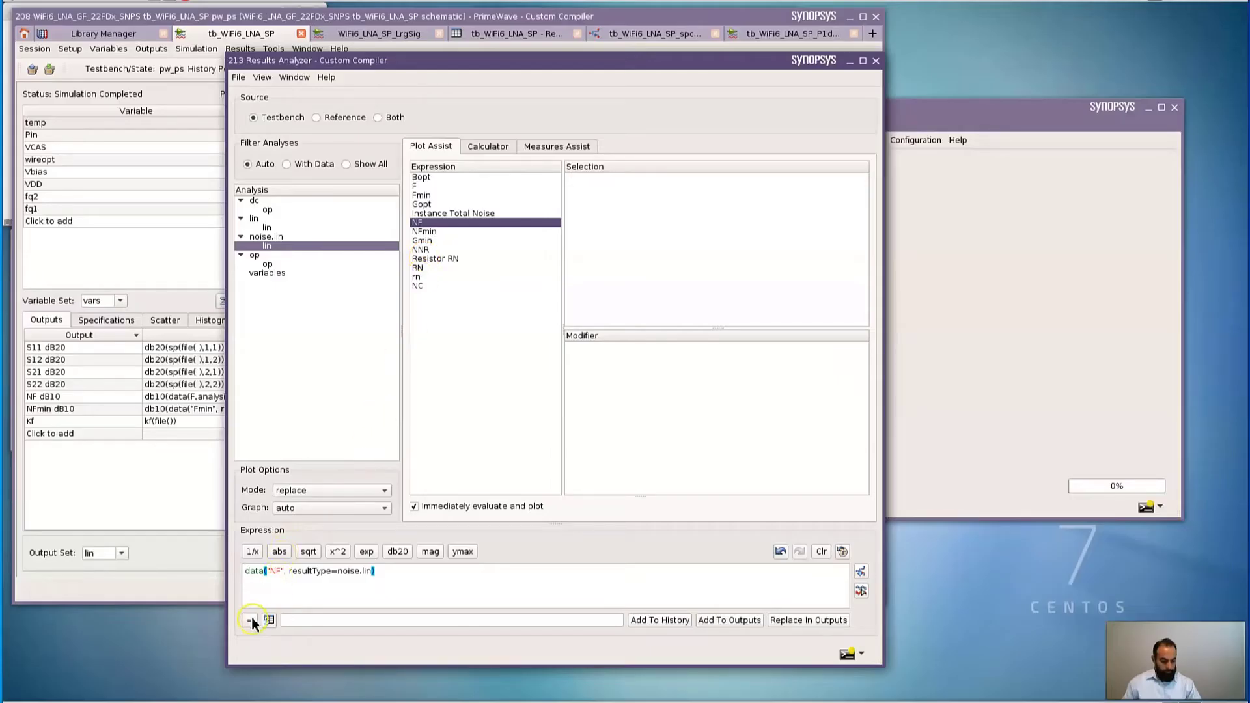
click(249, 622)
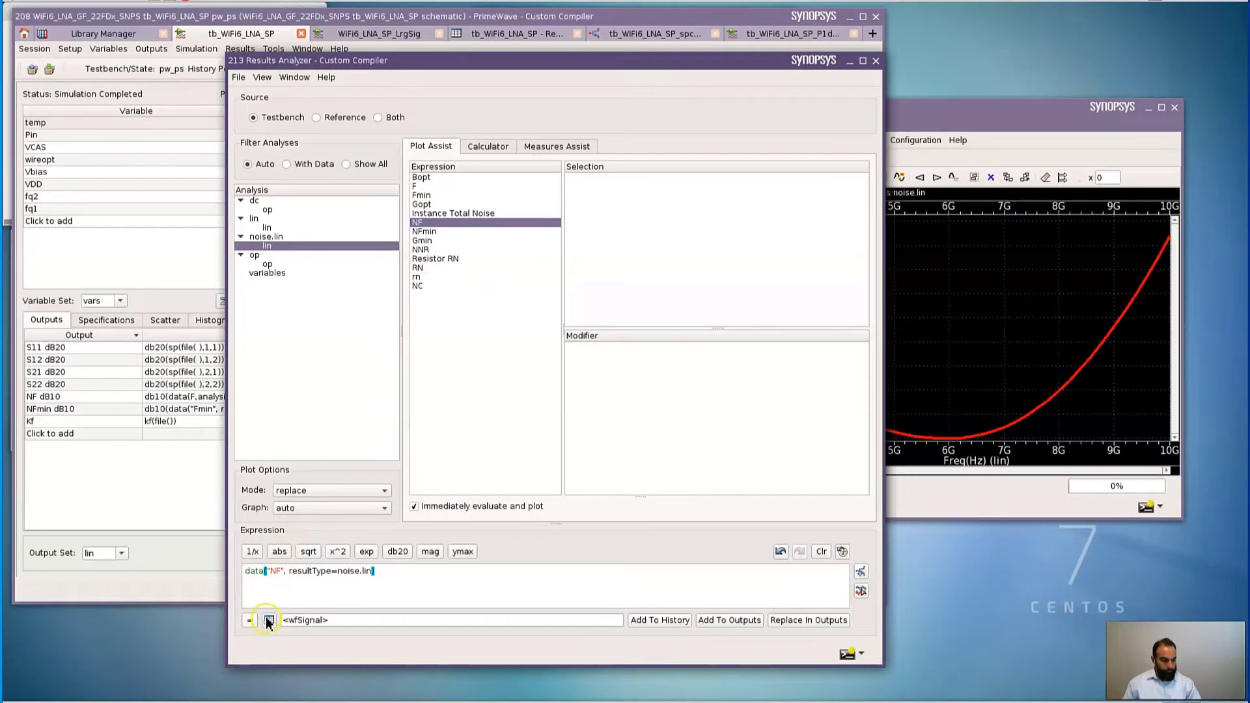
click(323, 493)
click(307, 514)
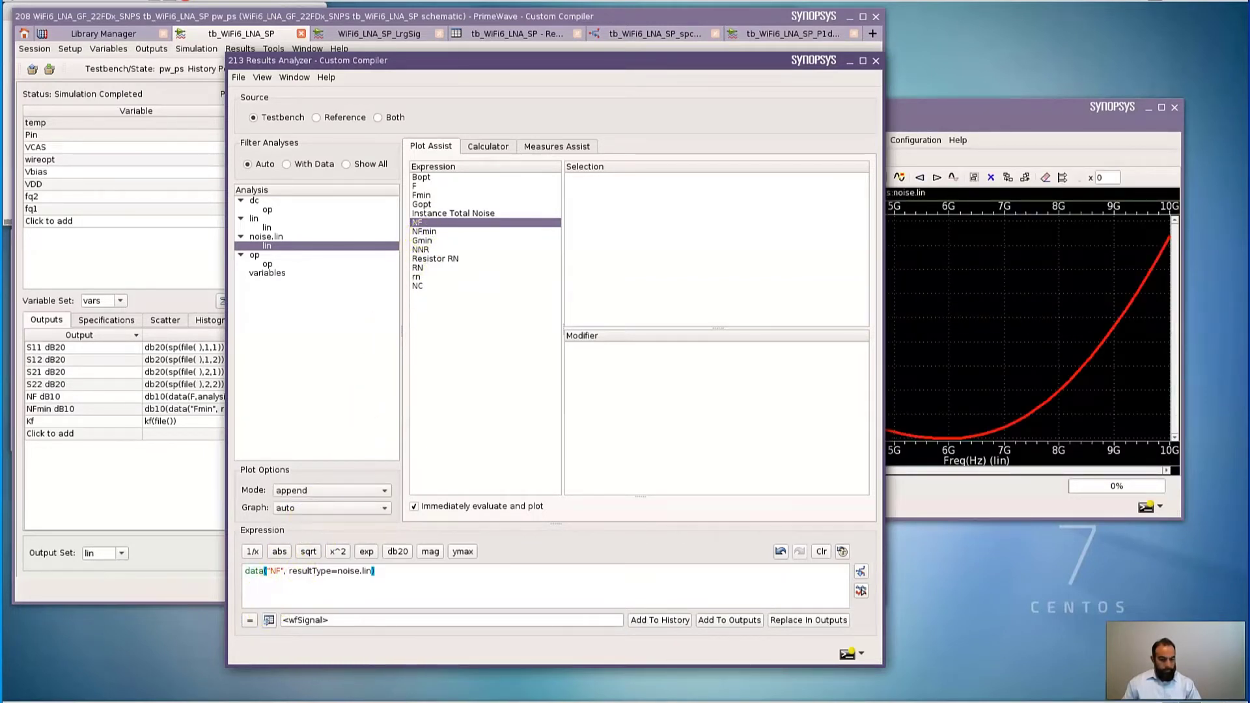
click(423, 233)
click(249, 621)
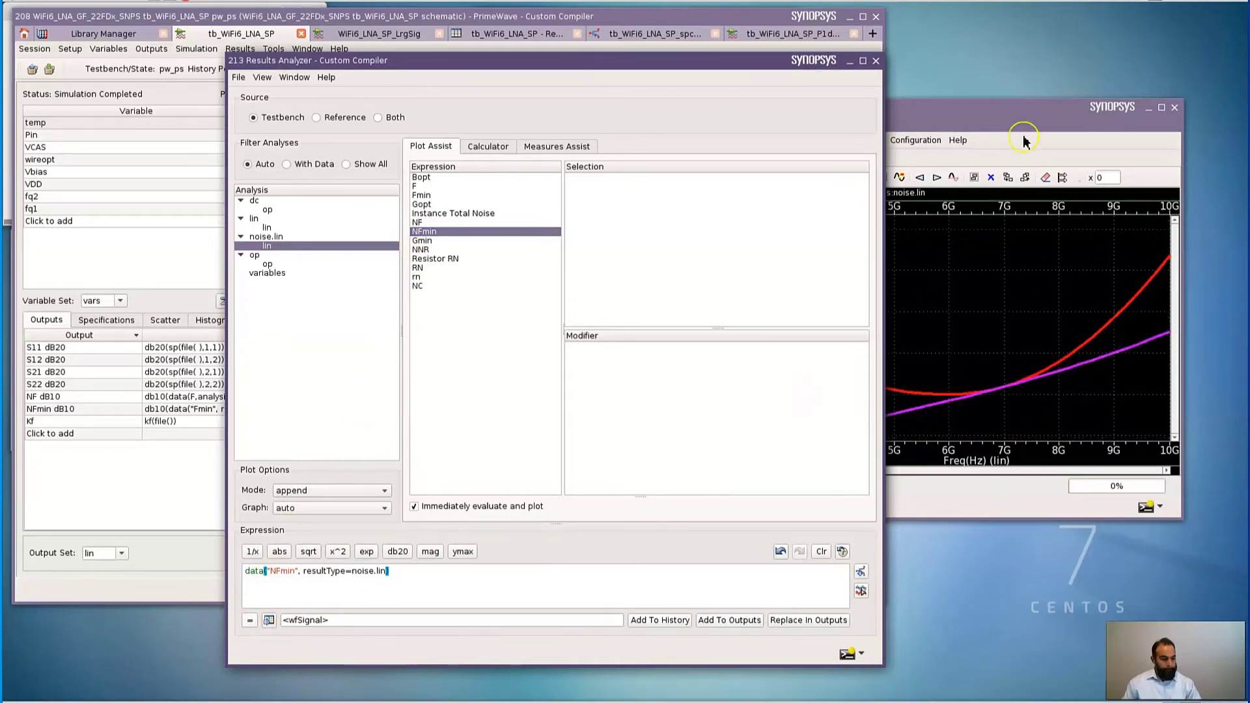
Step: Add a vertical cursor at about 7 GHz where NF and NFmin meet, widening the legend
click(1016, 119)
drag(1017, 122, 948, 123)
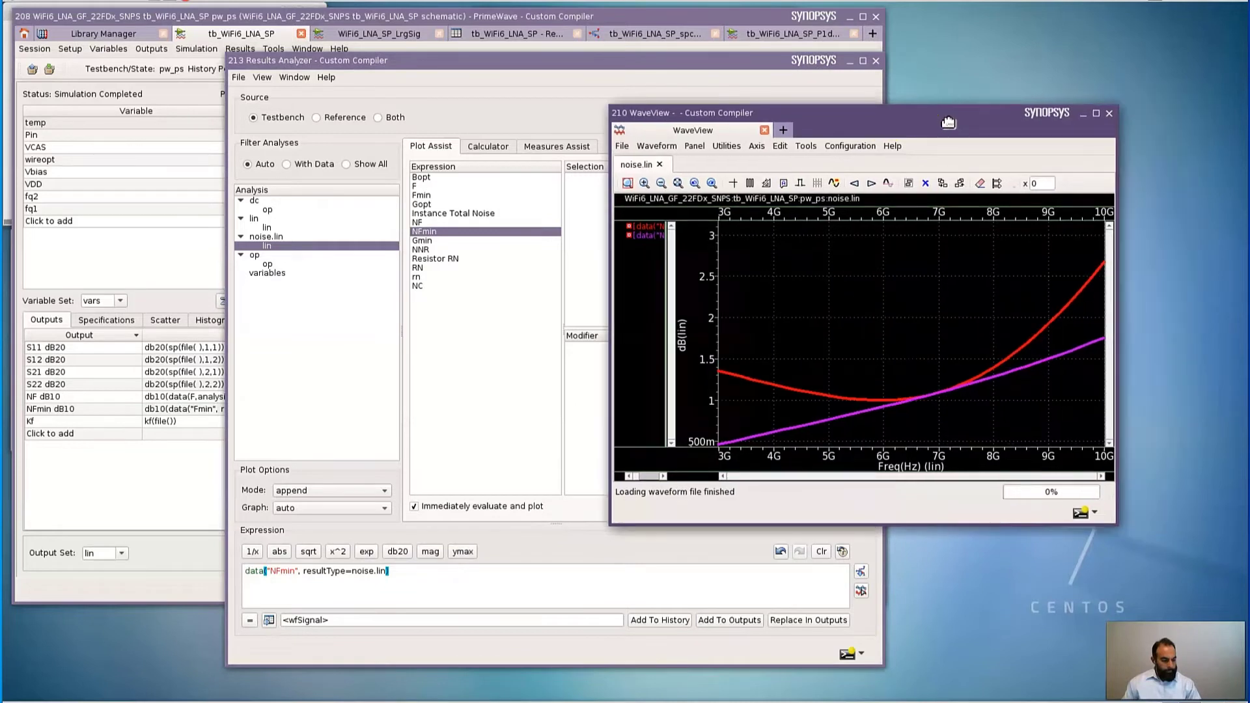
click(733, 183)
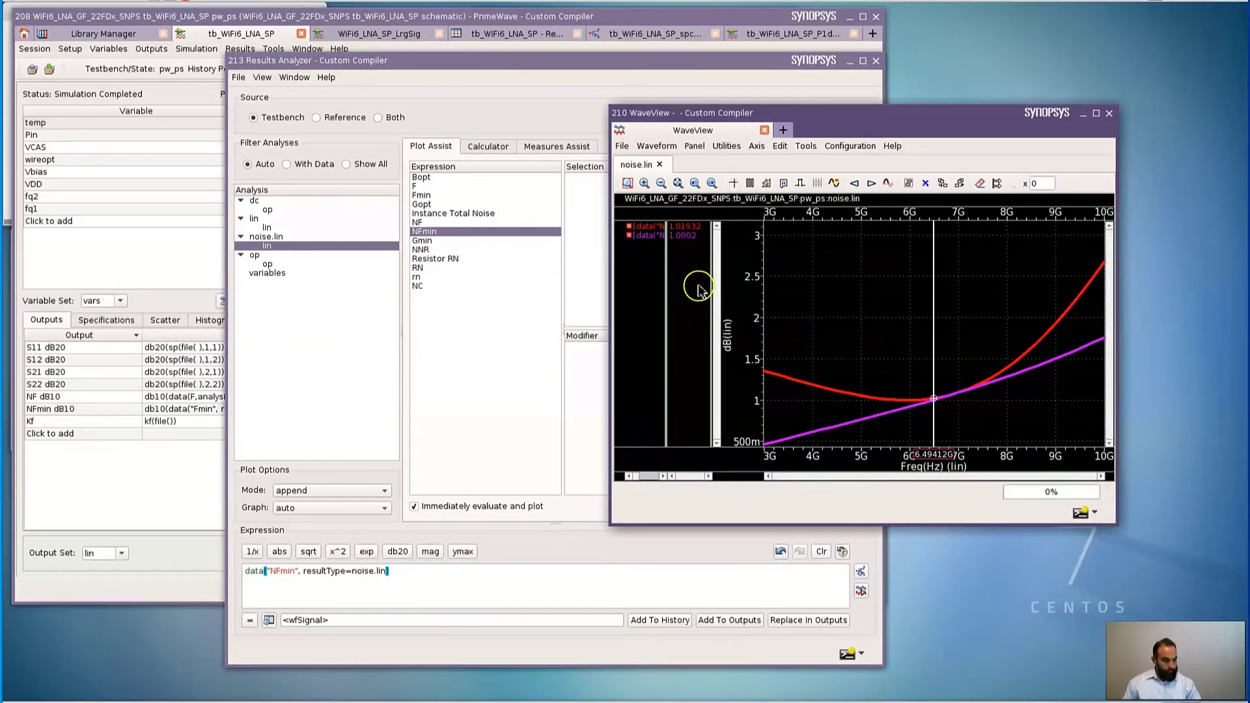
drag(666, 285, 720, 276)
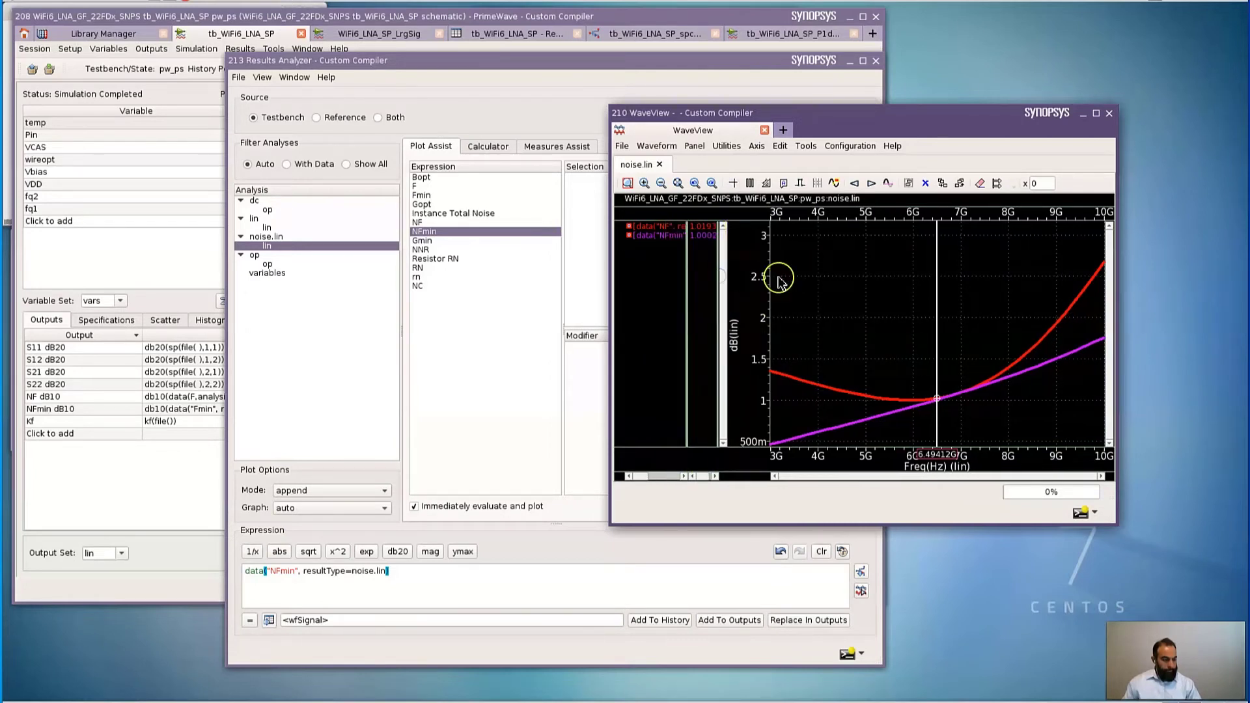
click(913, 425)
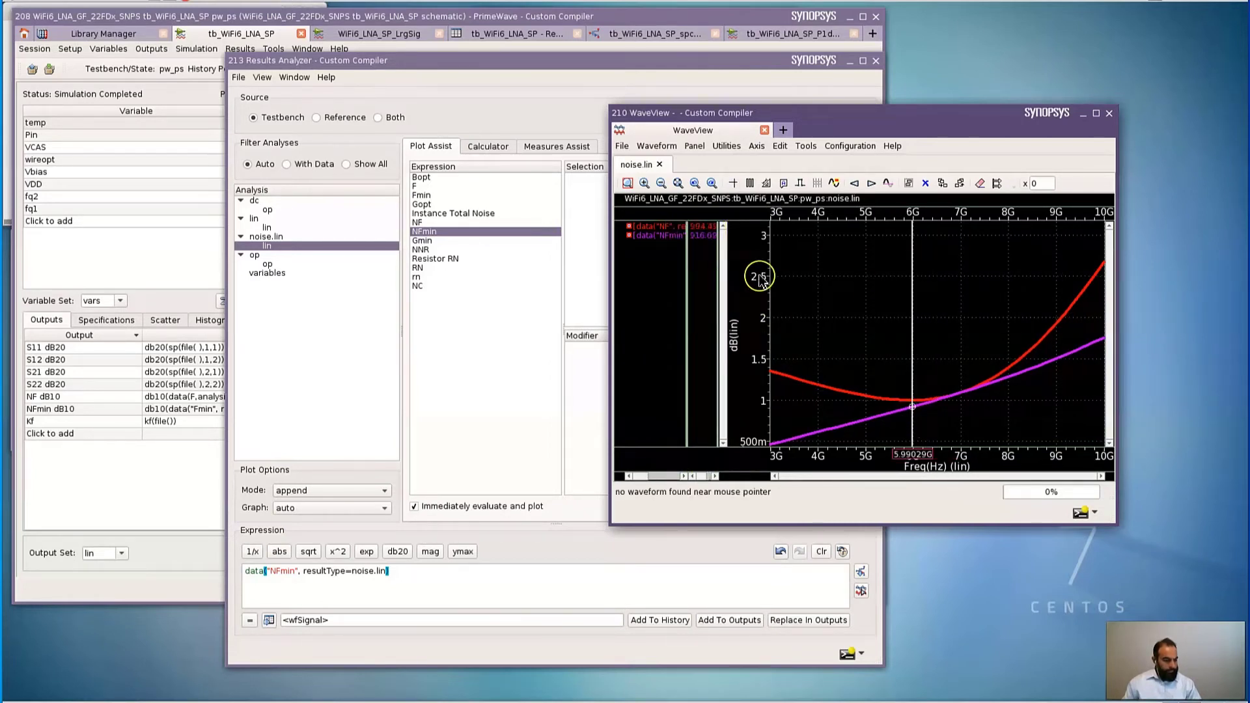
drag(720, 290, 757, 294)
click(933, 431)
drag(952, 430, 976, 425)
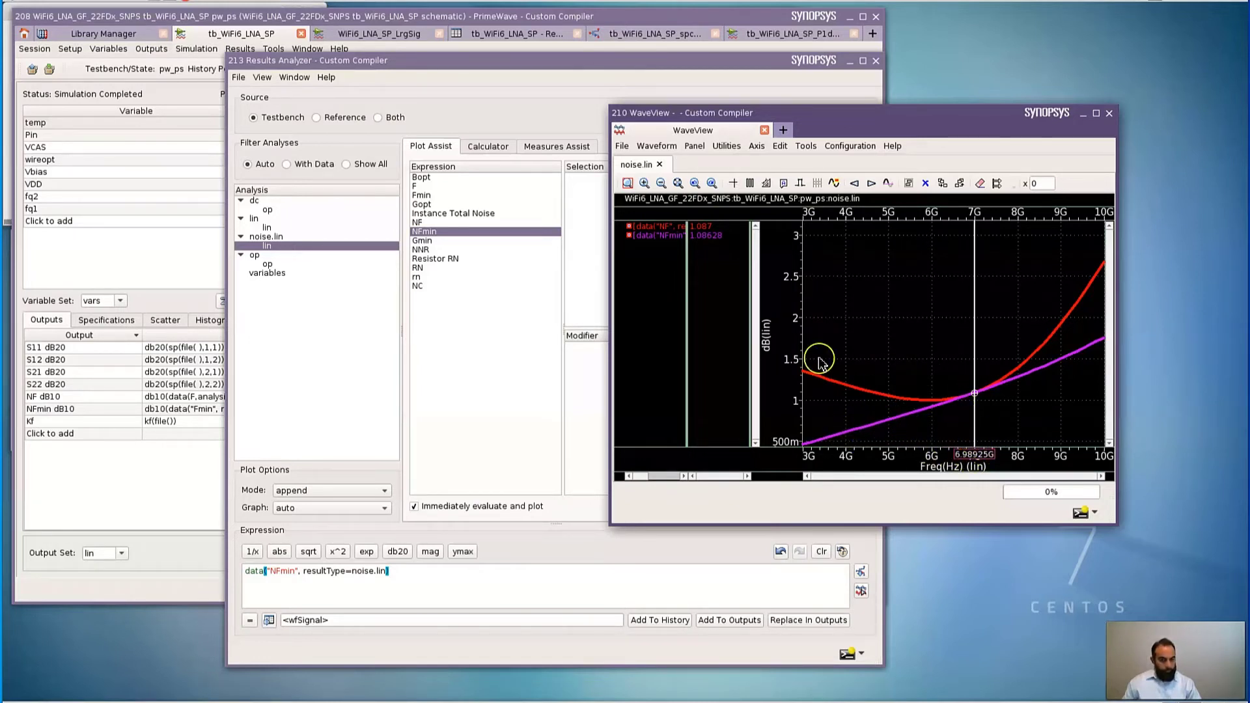
Step: Generate the Noise Summary at spot frequency 6000000000.0, review contributors led by /I3/FCS, then close it
click(260, 34)
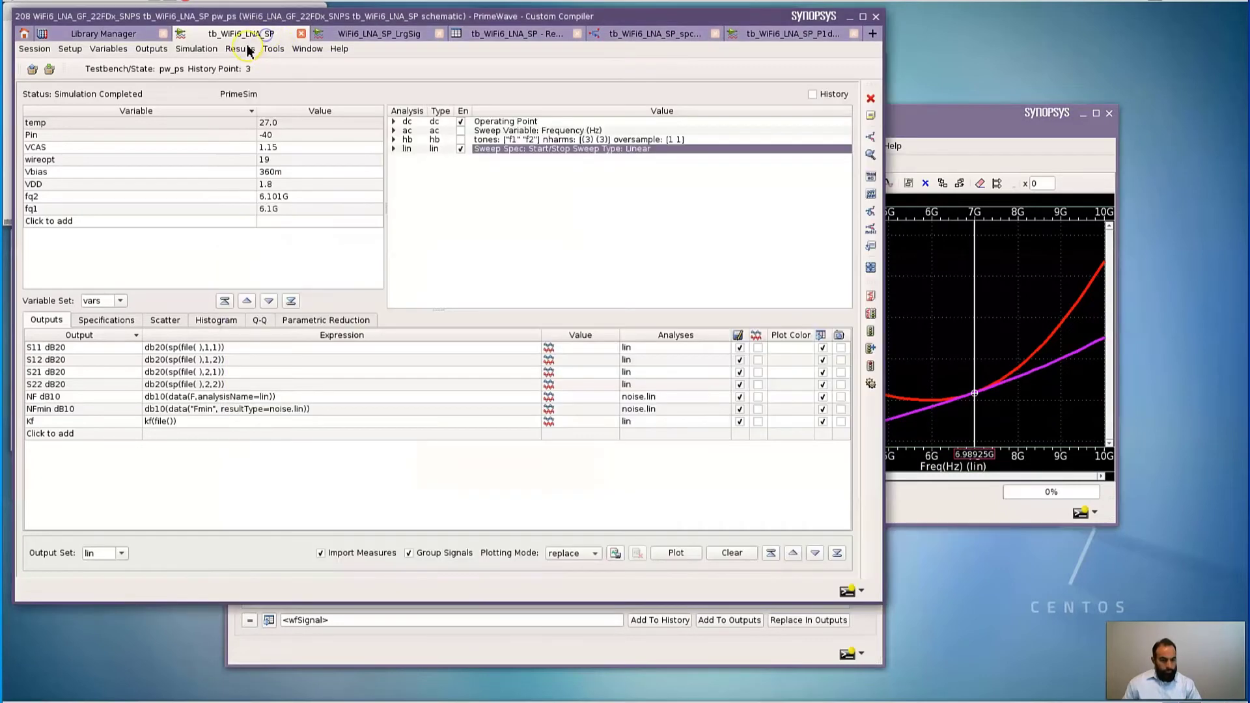
click(240, 49)
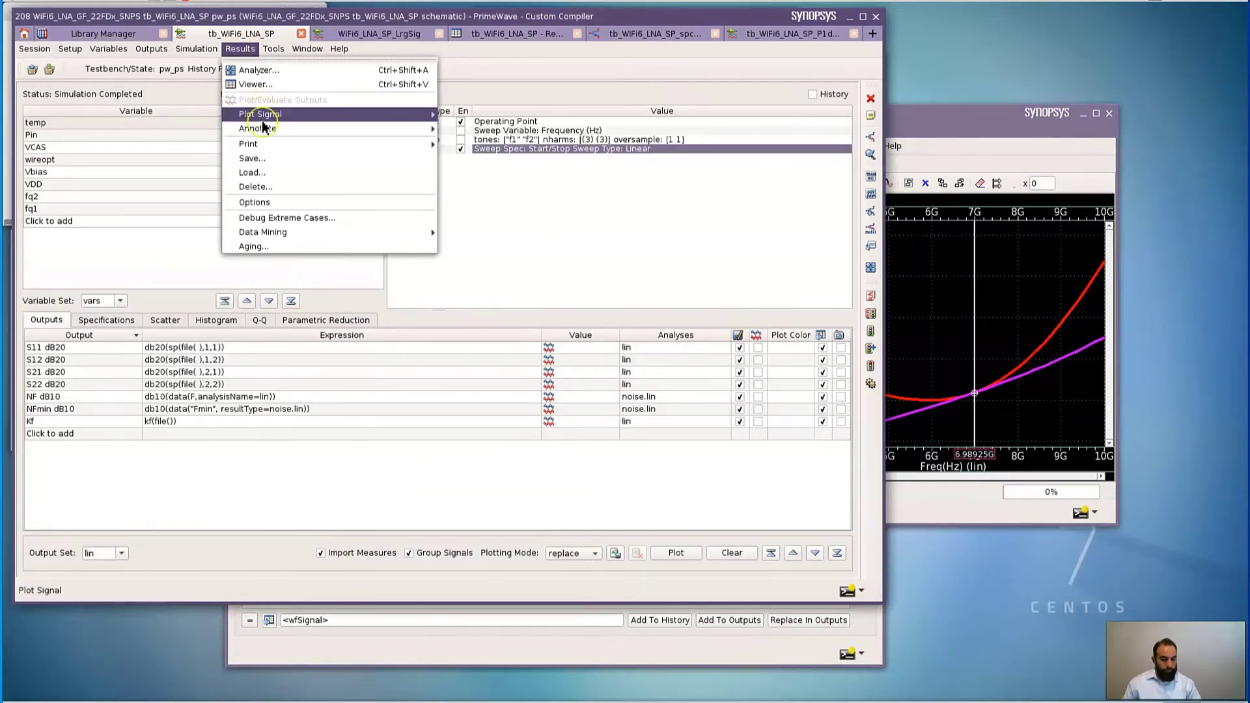
mouse_move(268, 149)
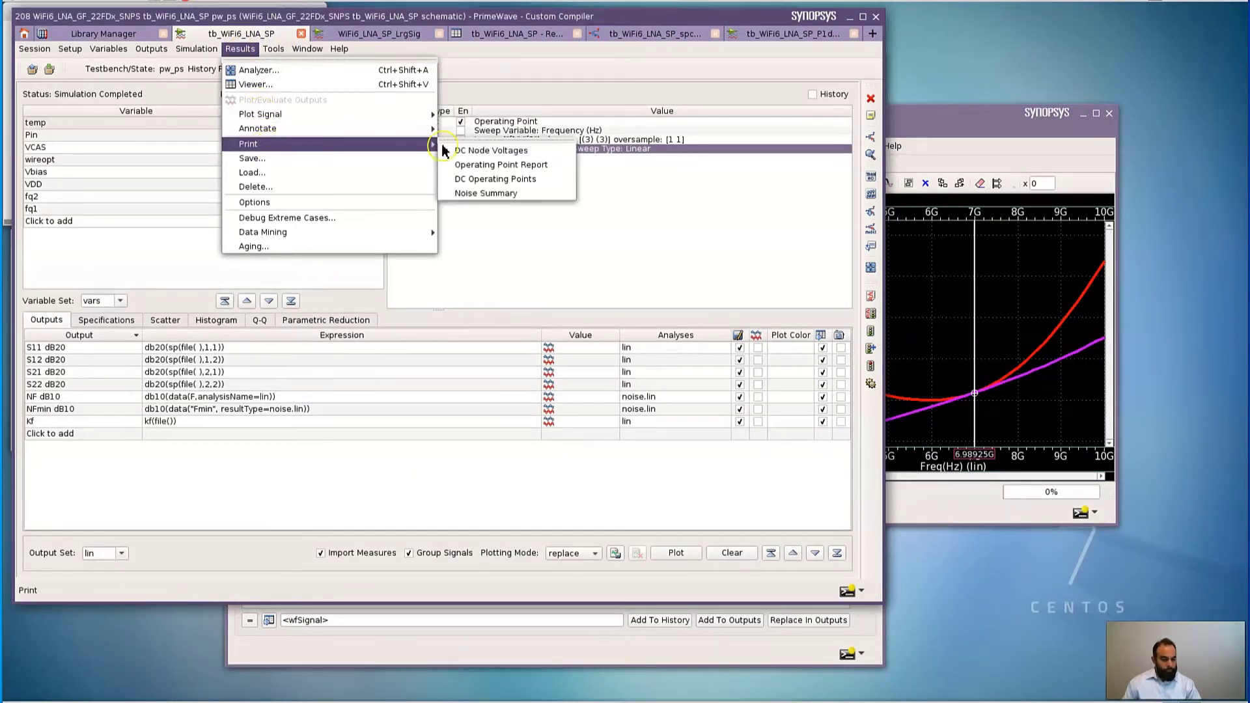
click(485, 193)
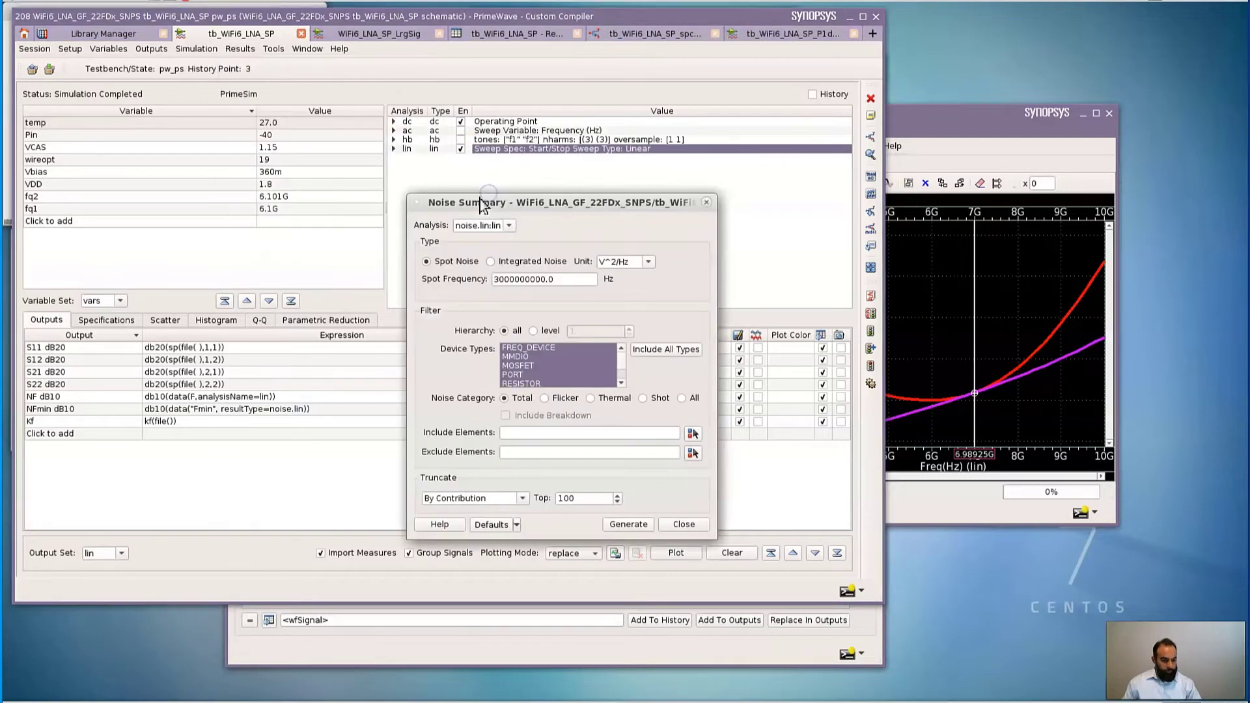
drag(602, 211, 712, 117)
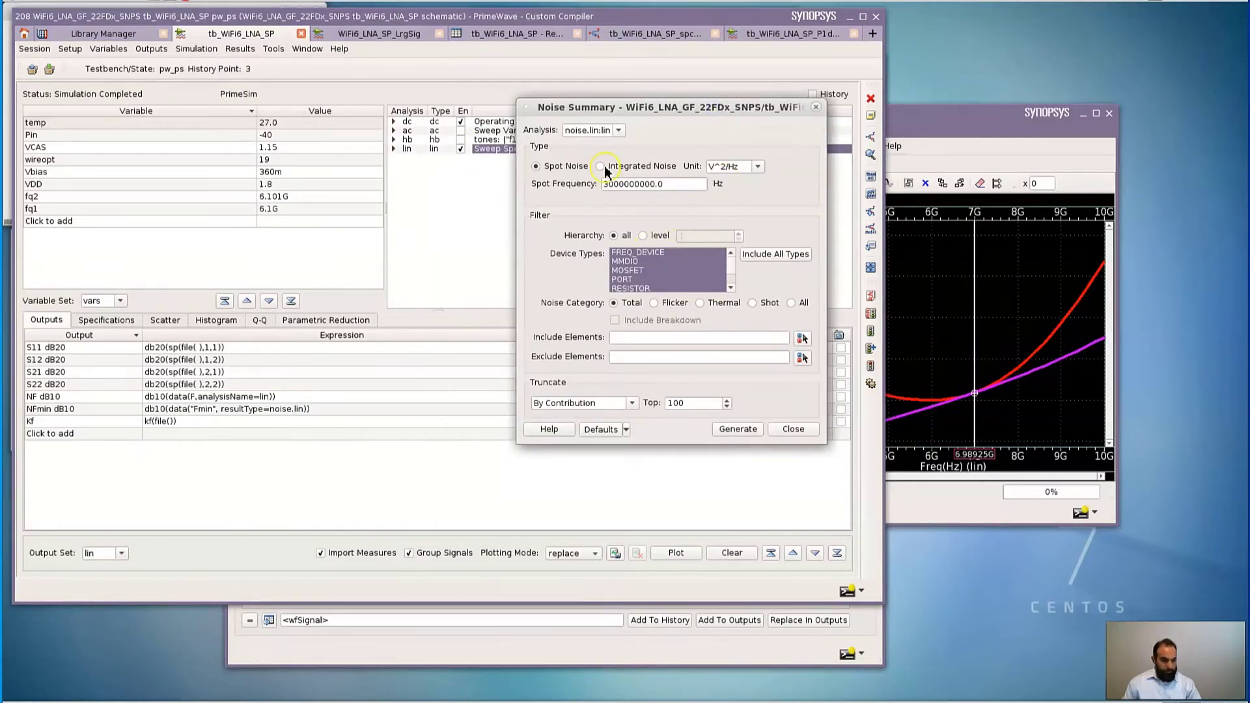
drag(610, 185, 602, 184)
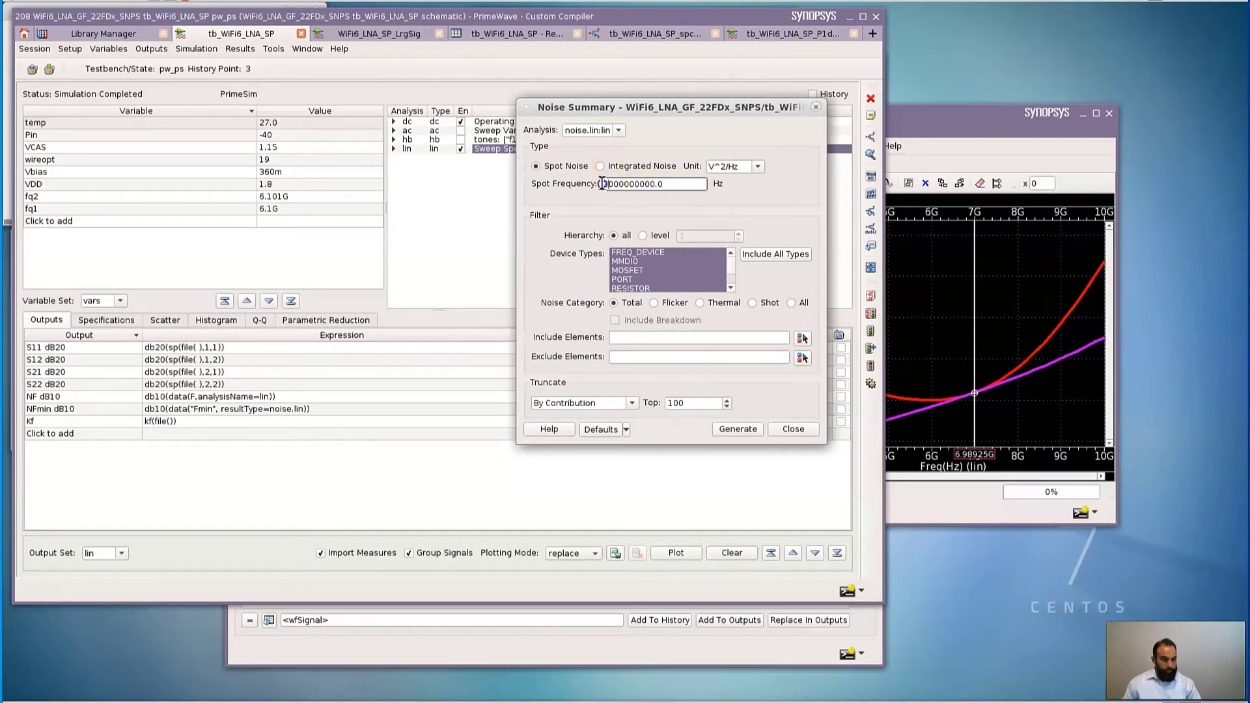
text(6)
click(739, 430)
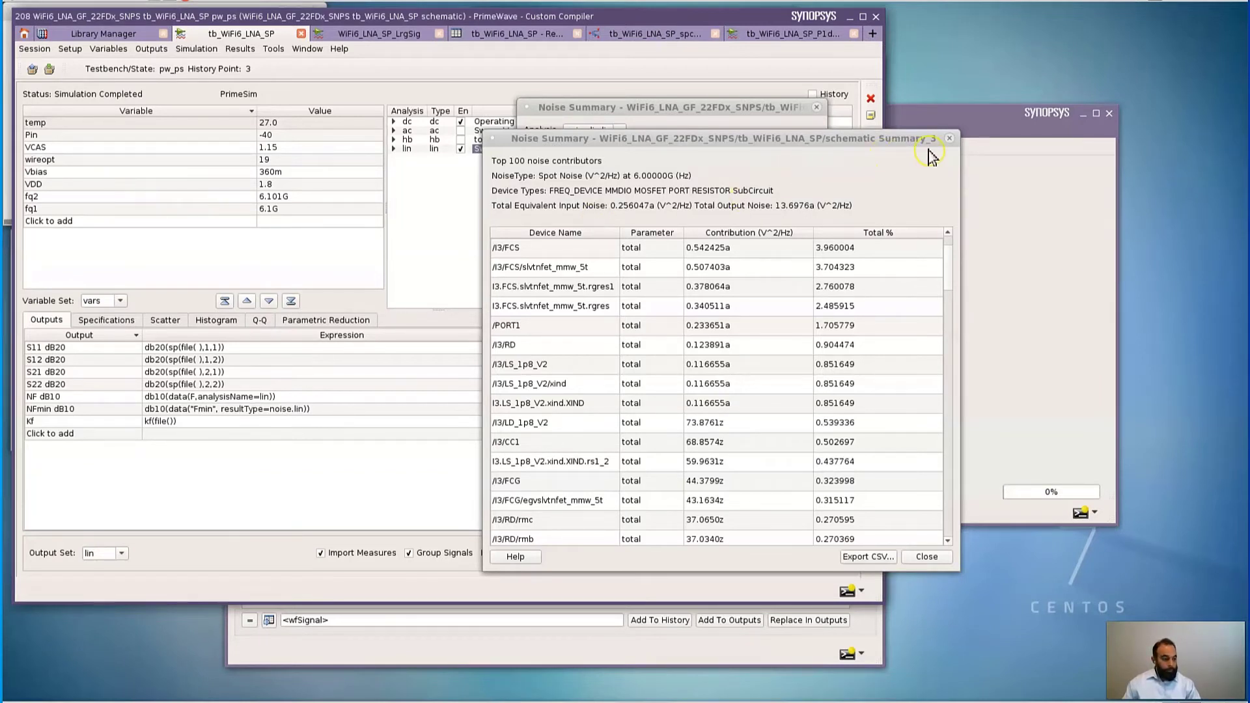
click(947, 140)
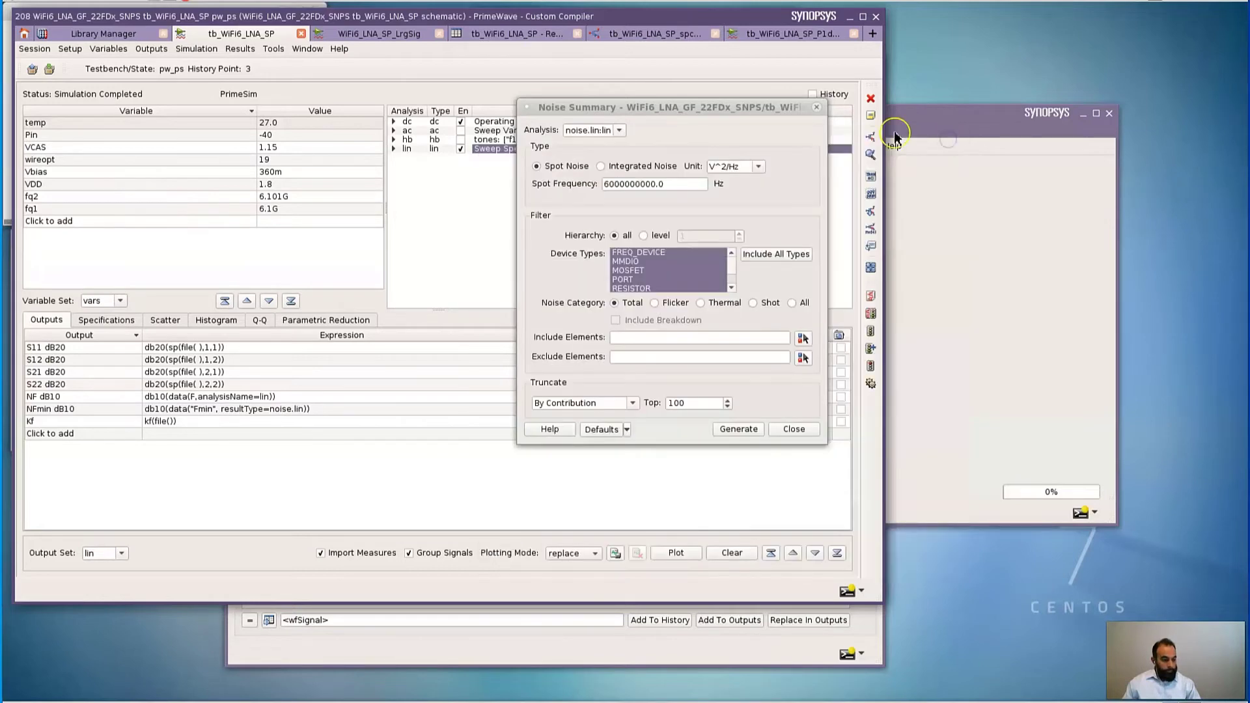
click(819, 108)
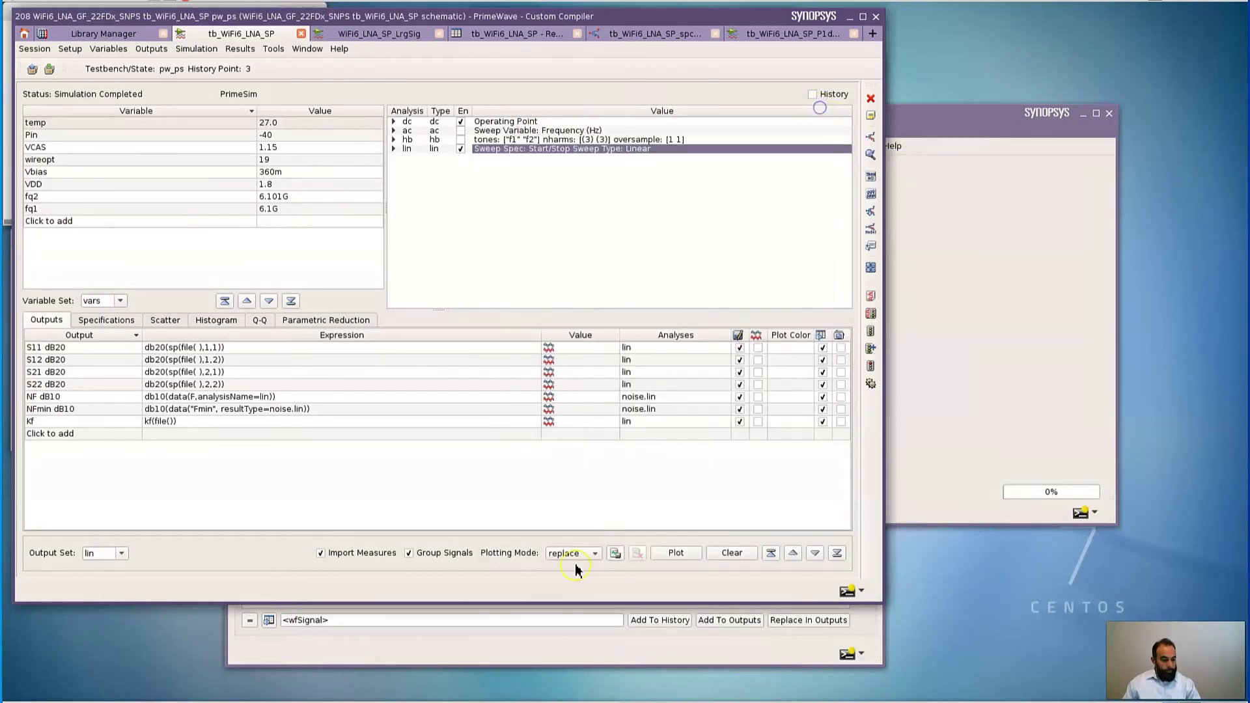
Step: From the lin results, plot mu1 and mu2 together against frequency
click(568, 643)
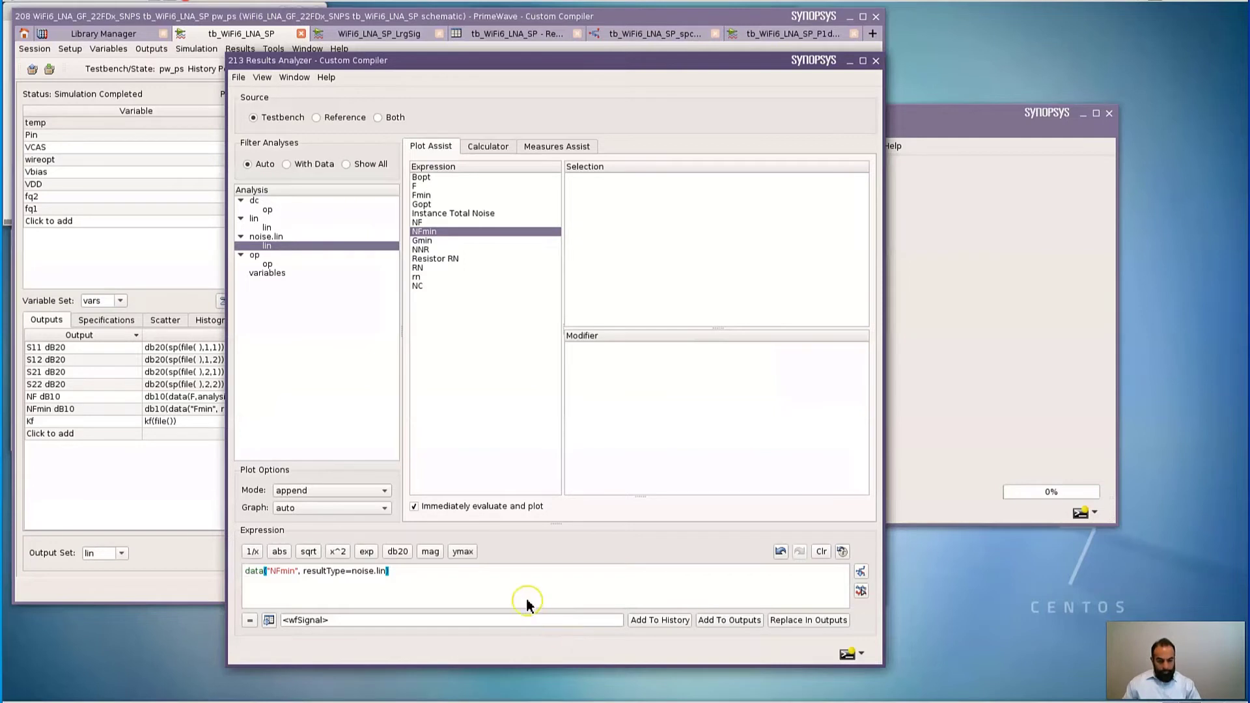
click(268, 228)
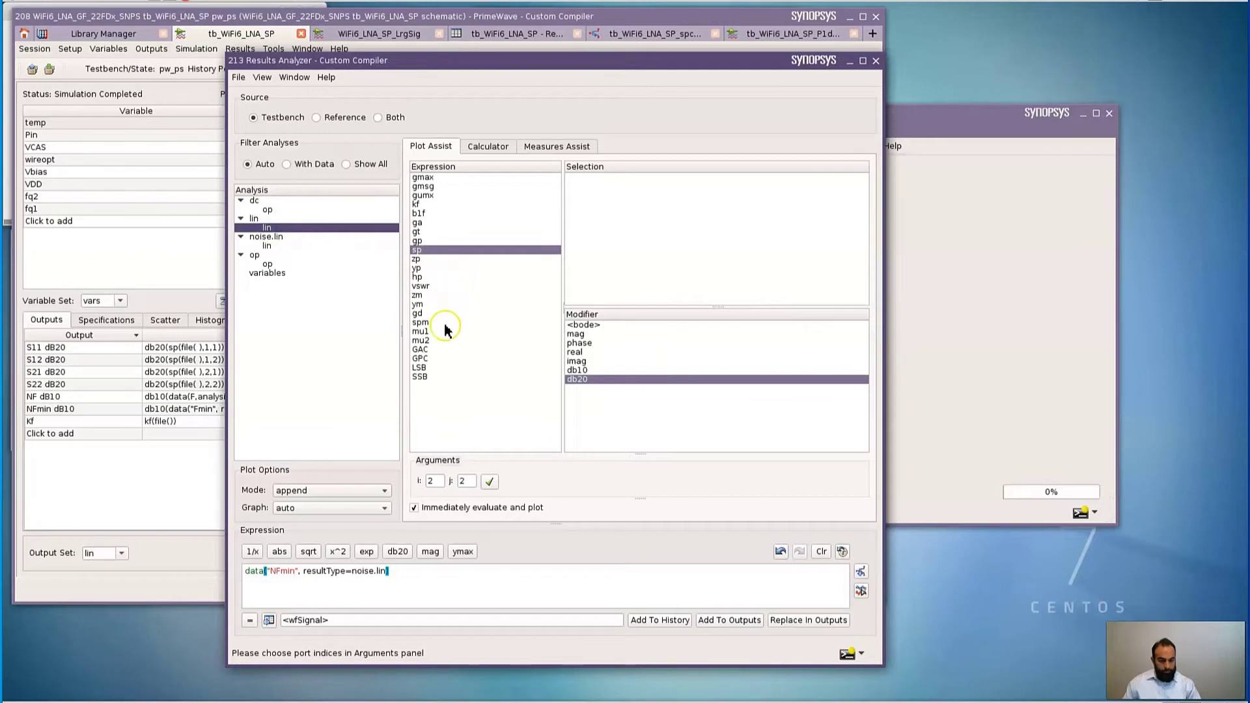
click(427, 332)
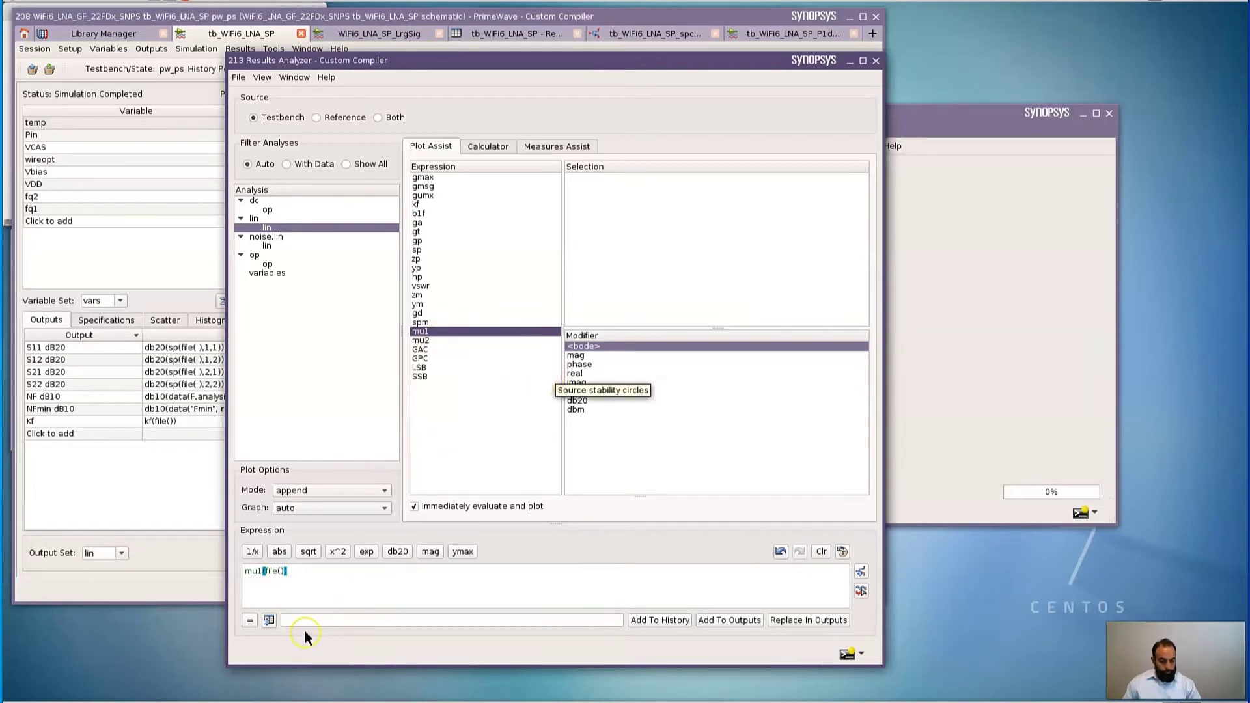
click(250, 620)
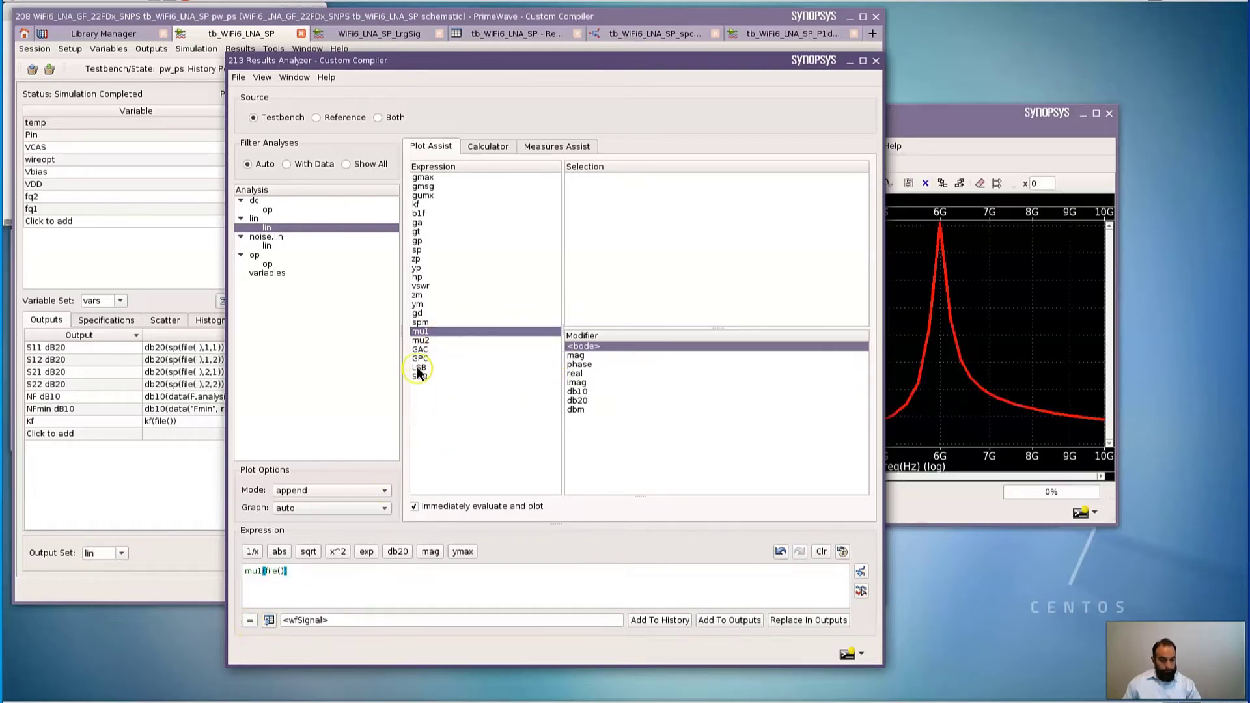
click(423, 342)
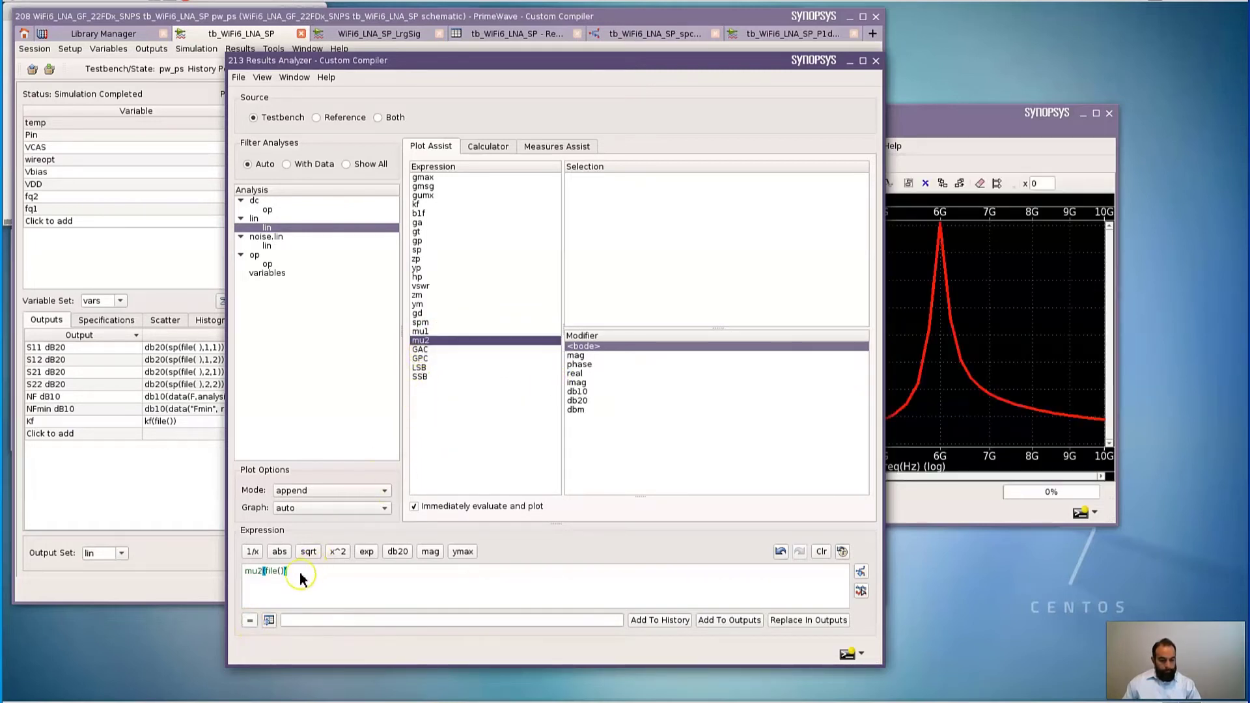
click(250, 621)
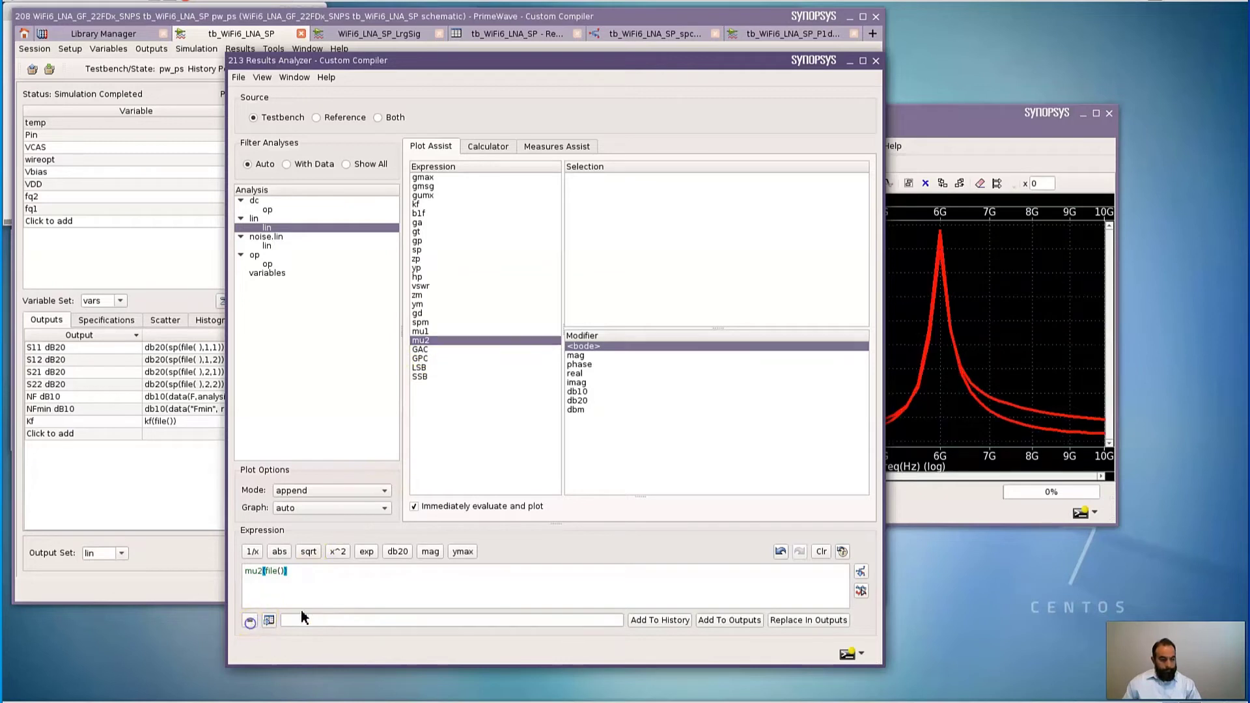
Step: Enlarge WaveView and slide a vertical marker to 6.08625G, reading 6.55411 and 6.95652
click(944, 127)
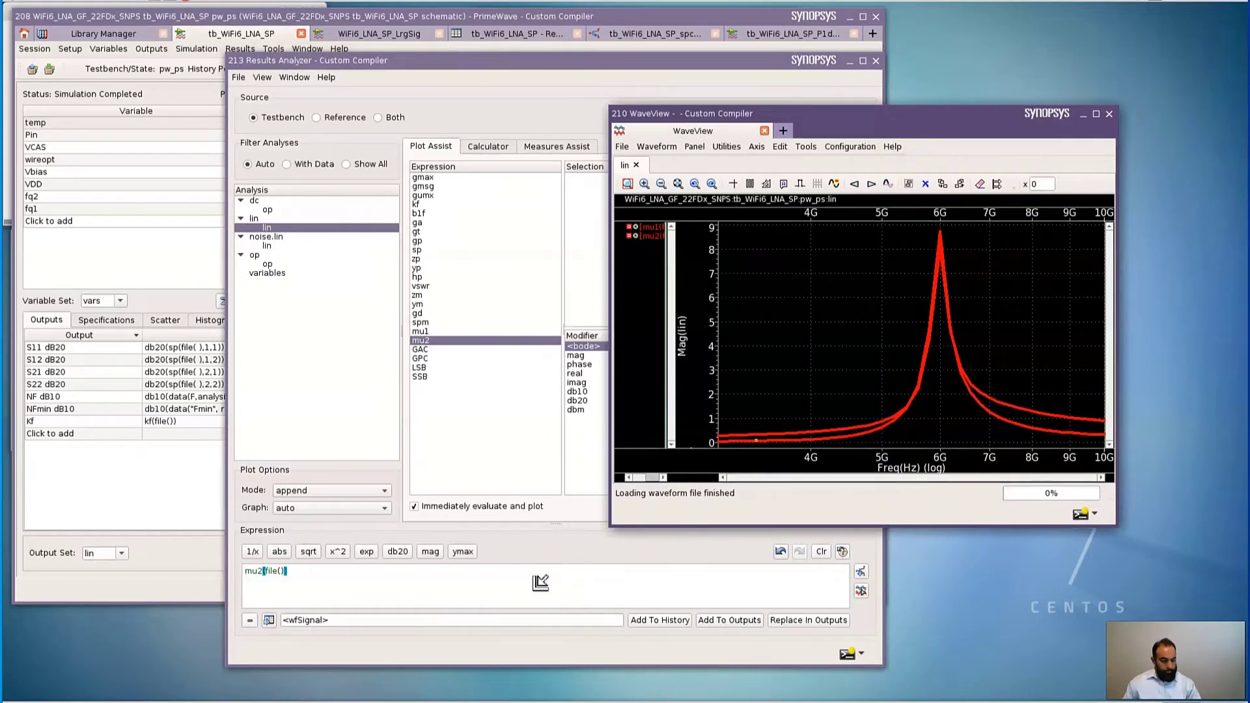
drag(612, 523, 459, 616)
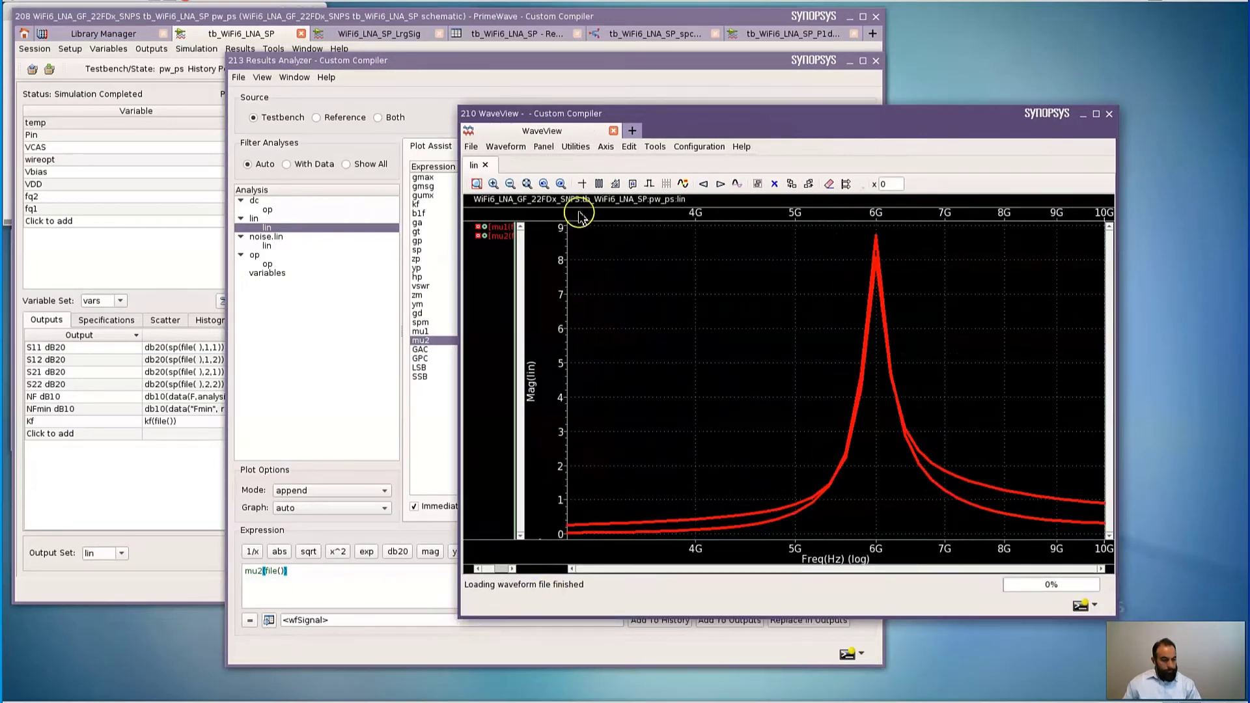
click(546, 260)
drag(548, 260, 547, 261)
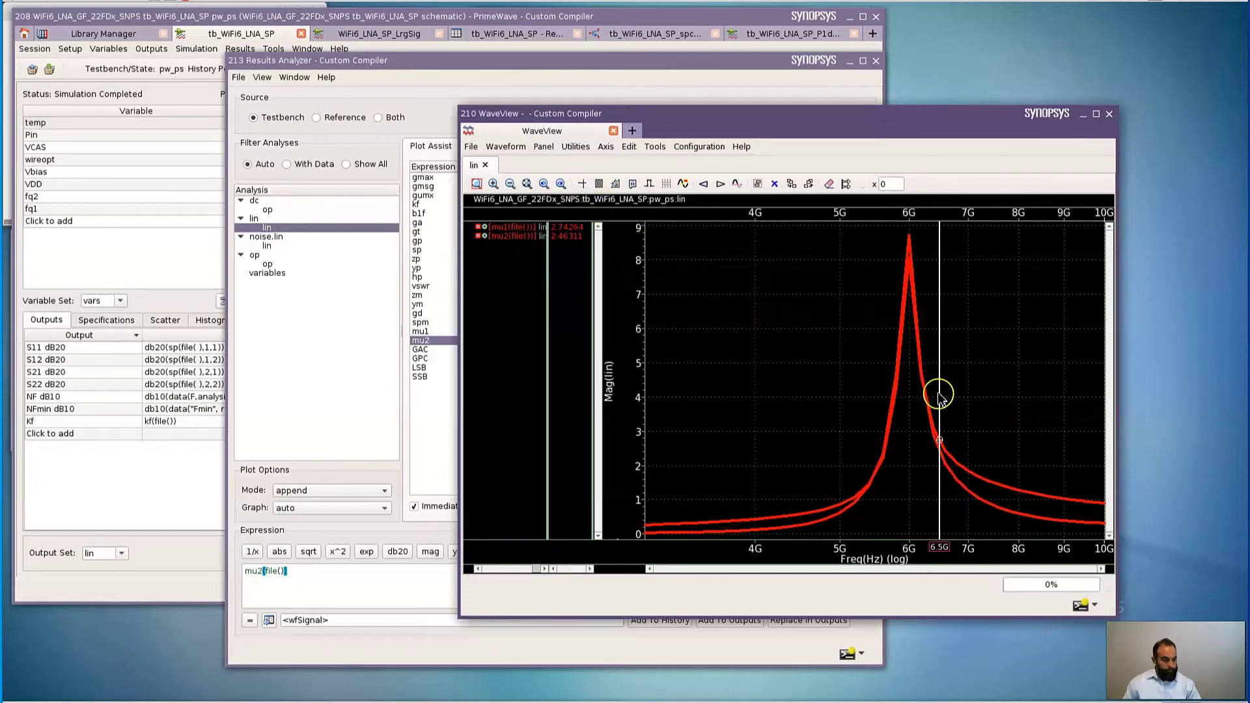
mouse_move(940, 397)
mouse_down()
mouse_move(692, 461)
mouse_move(676, 488)
mouse_move(887, 482)
mouse_move(1058, 518)
mouse_move(919, 517)
mouse_up()
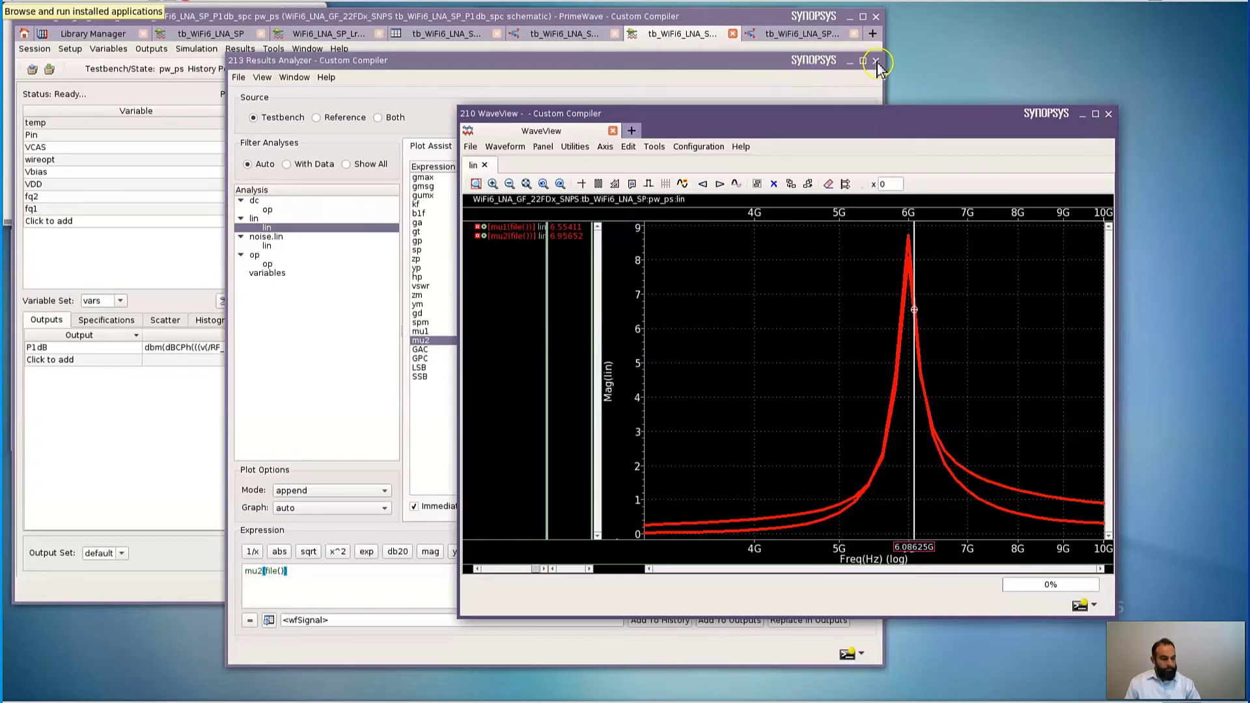
Step: Inspect PORT0 in the P1dB schematic, a sine source at fq1 with Pin dBm amplitude
click(689, 37)
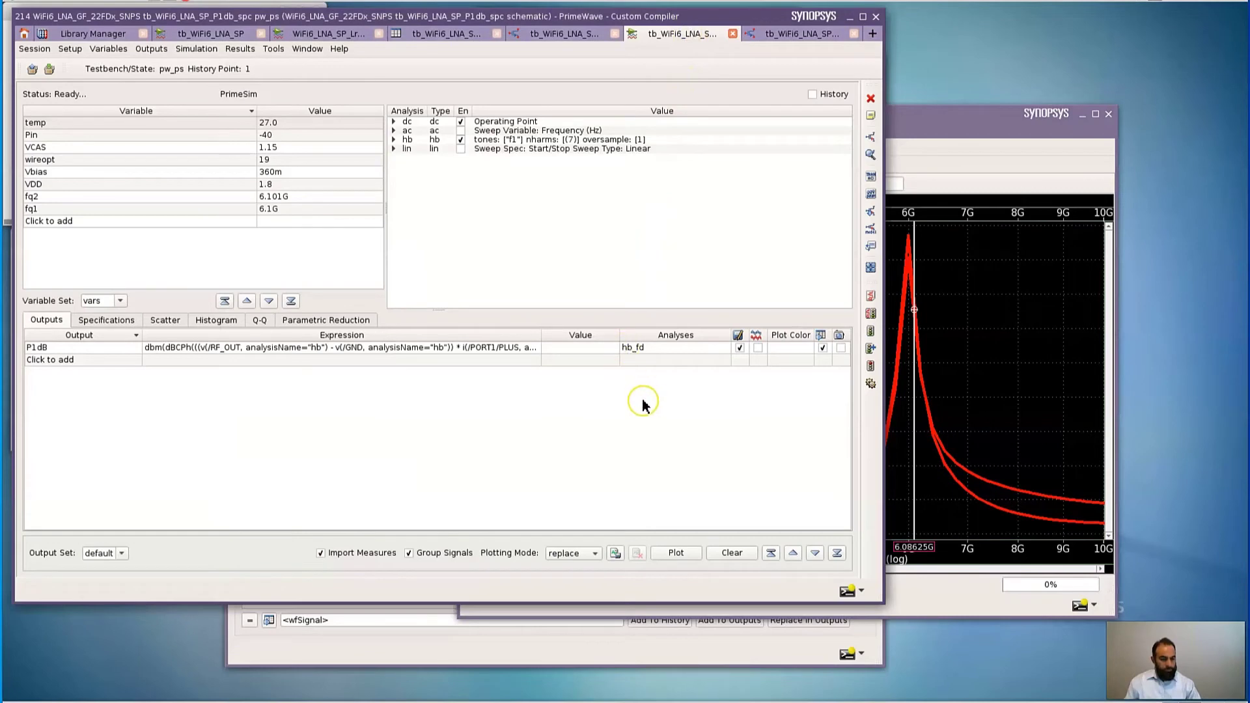
click(788, 38)
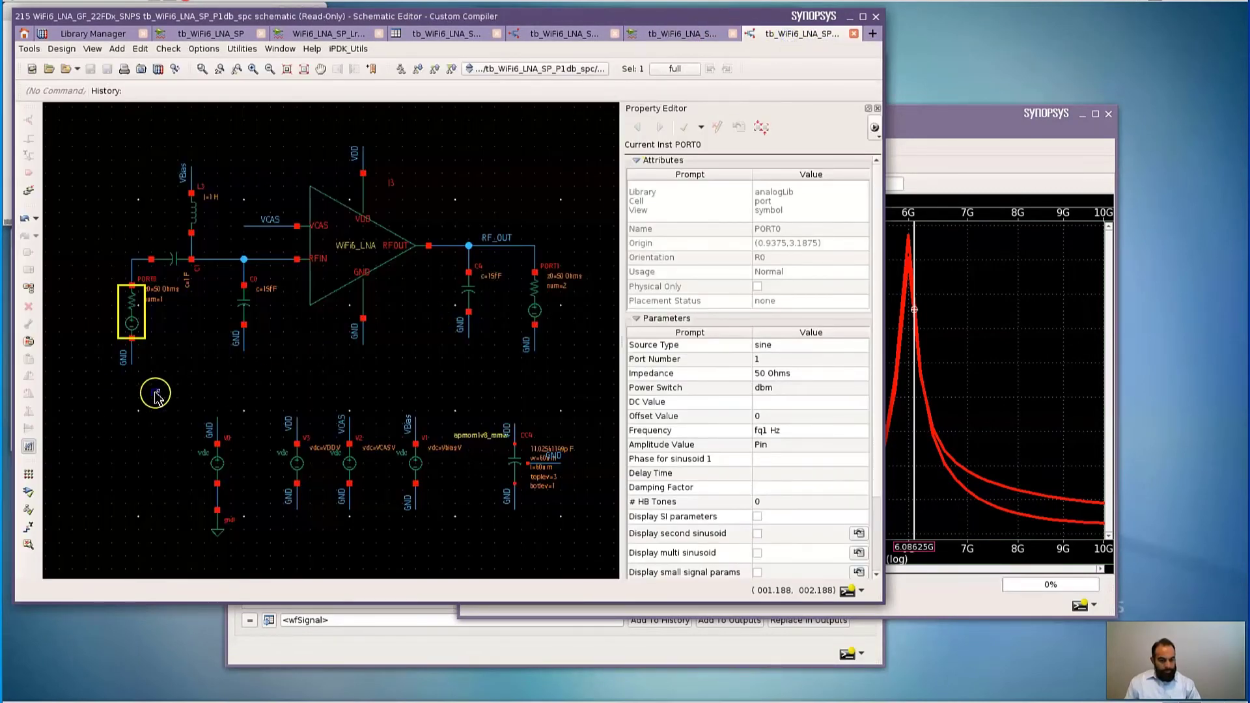
click(142, 323)
click(139, 326)
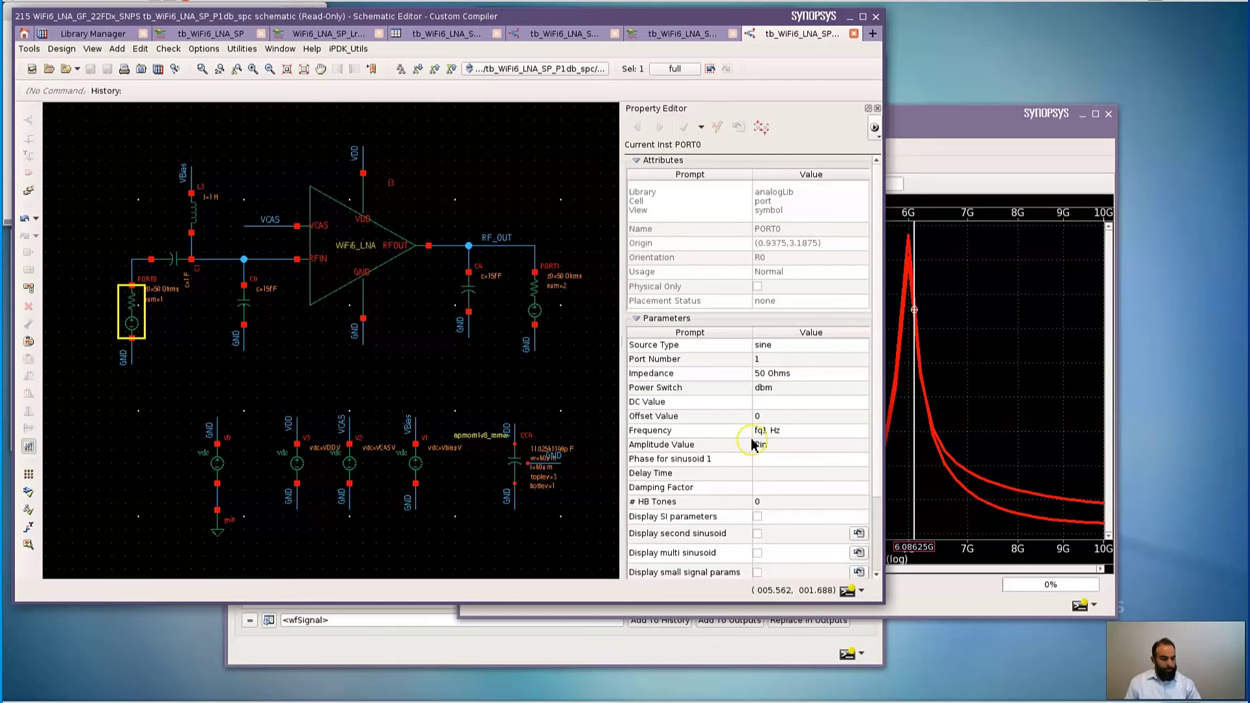
click(683, 35)
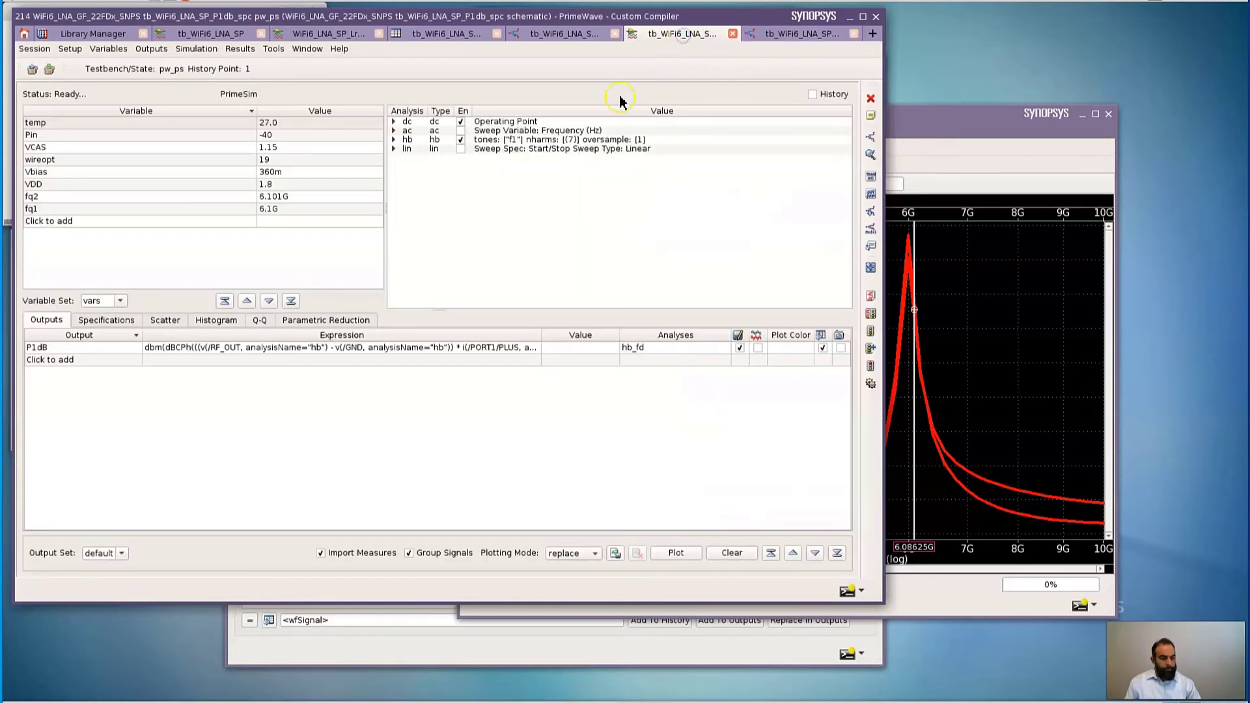
Step: Review the hb analysis Pin sweep from -70 to 0 and close without changes
click(536, 140)
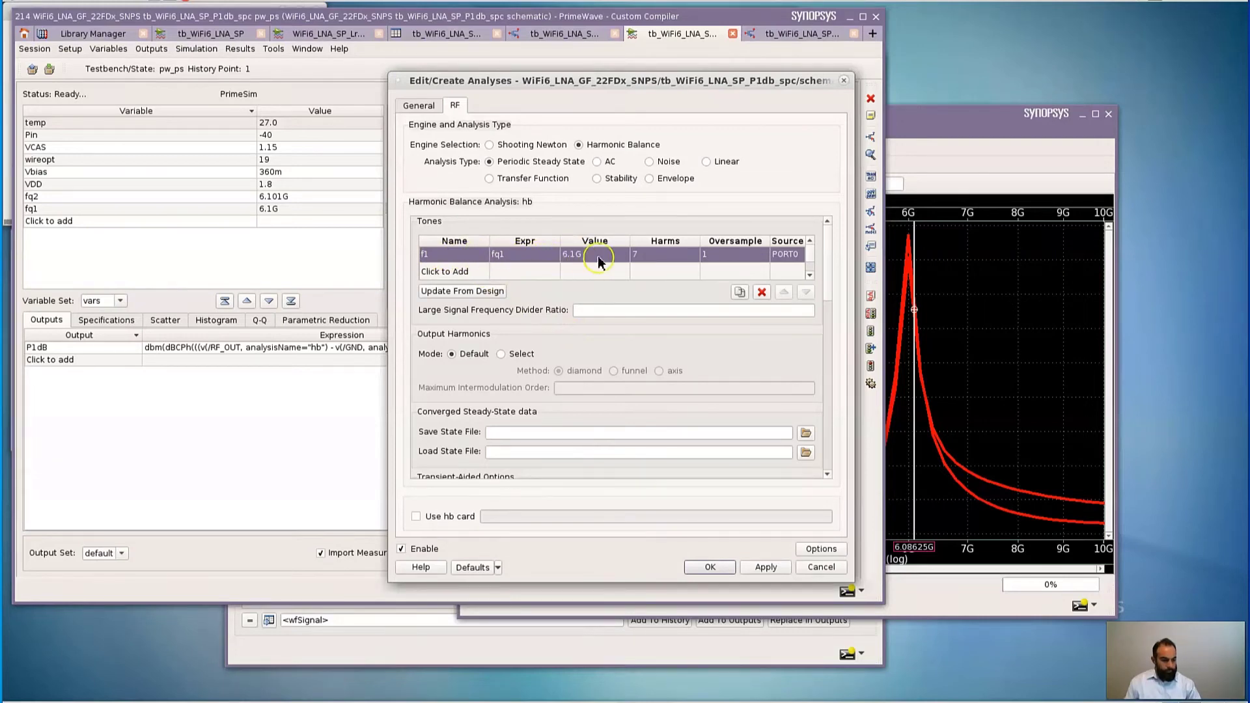
drag(828, 268, 830, 382)
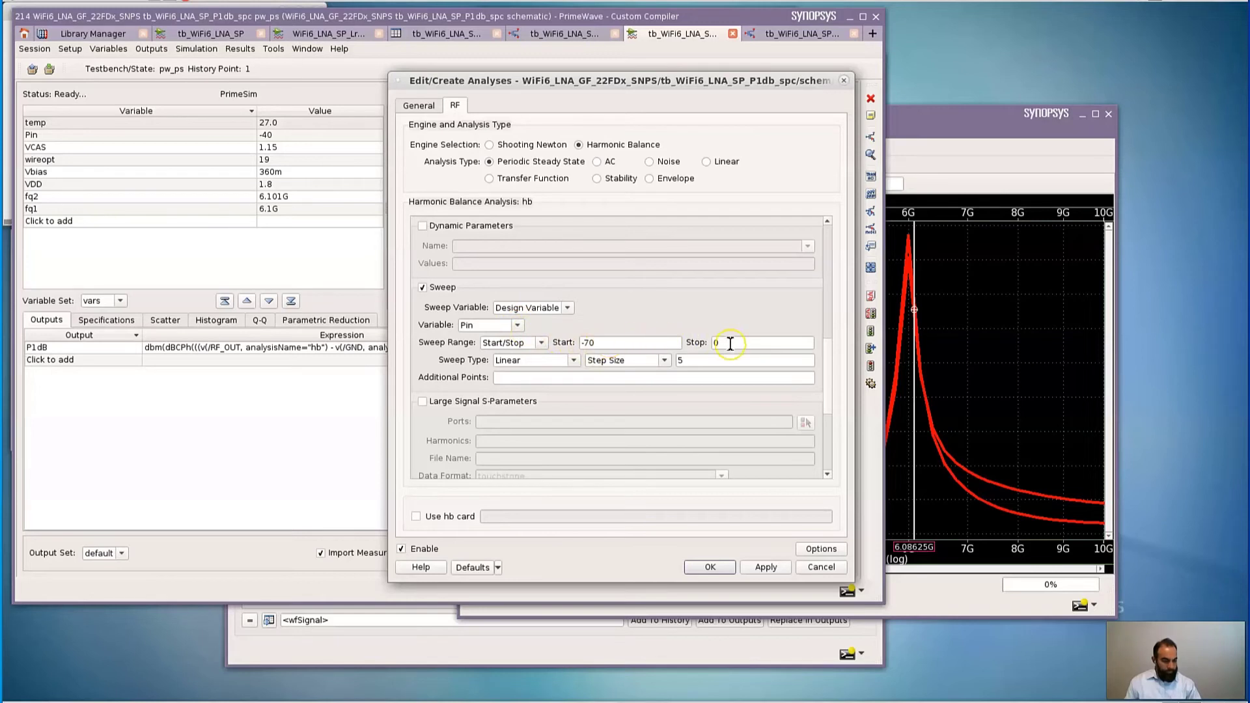
click(821, 567)
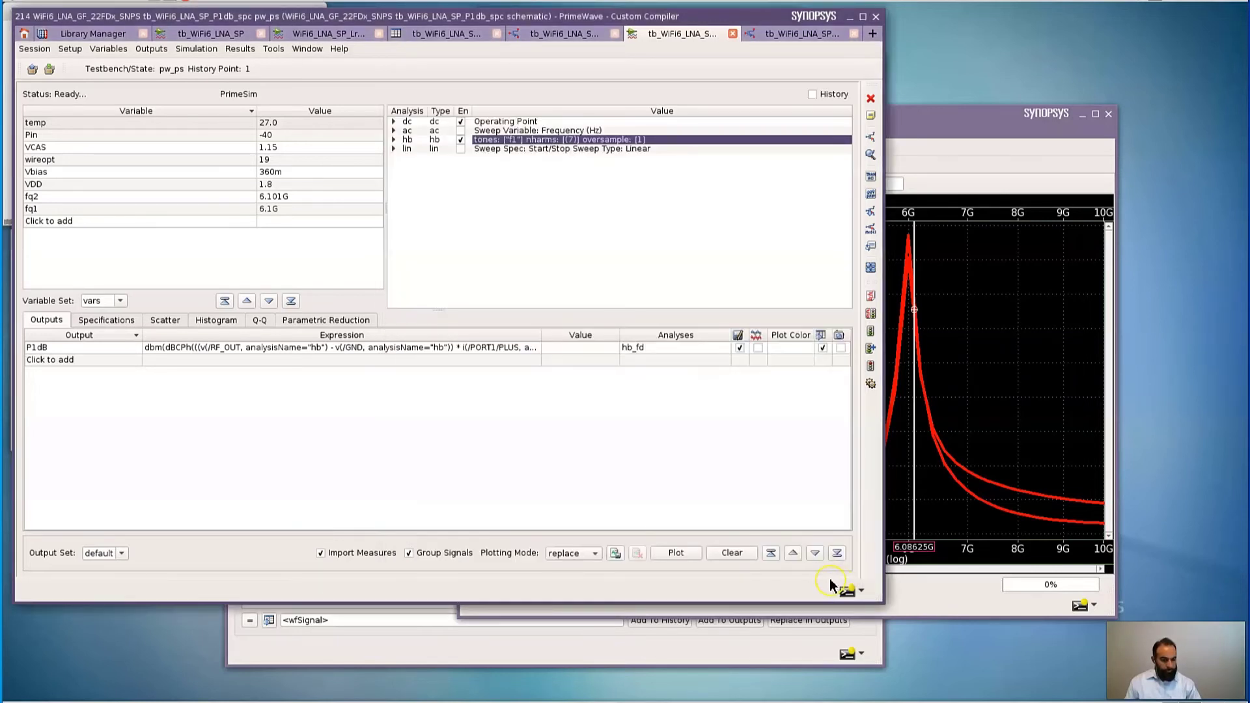
Step: Netlist and run the P1dB harmonic-balance simulation, giving P1dB = -12.1221
click(197, 50)
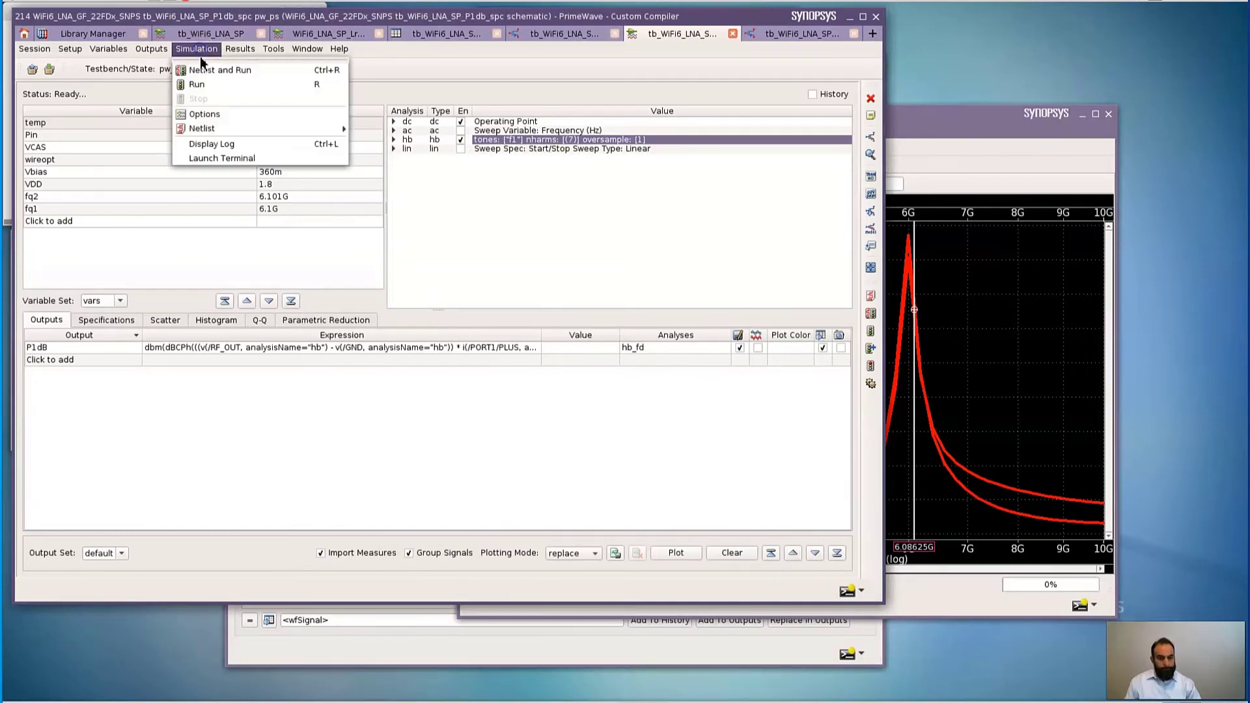
click(203, 72)
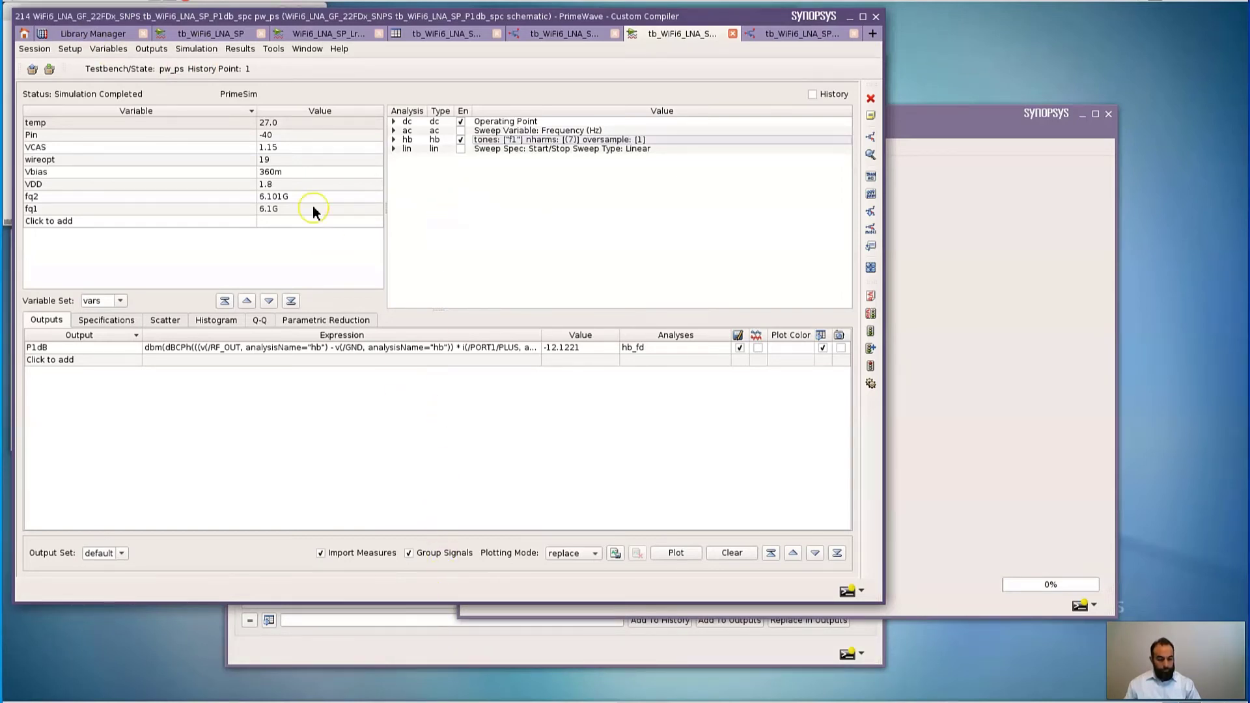
click(241, 49)
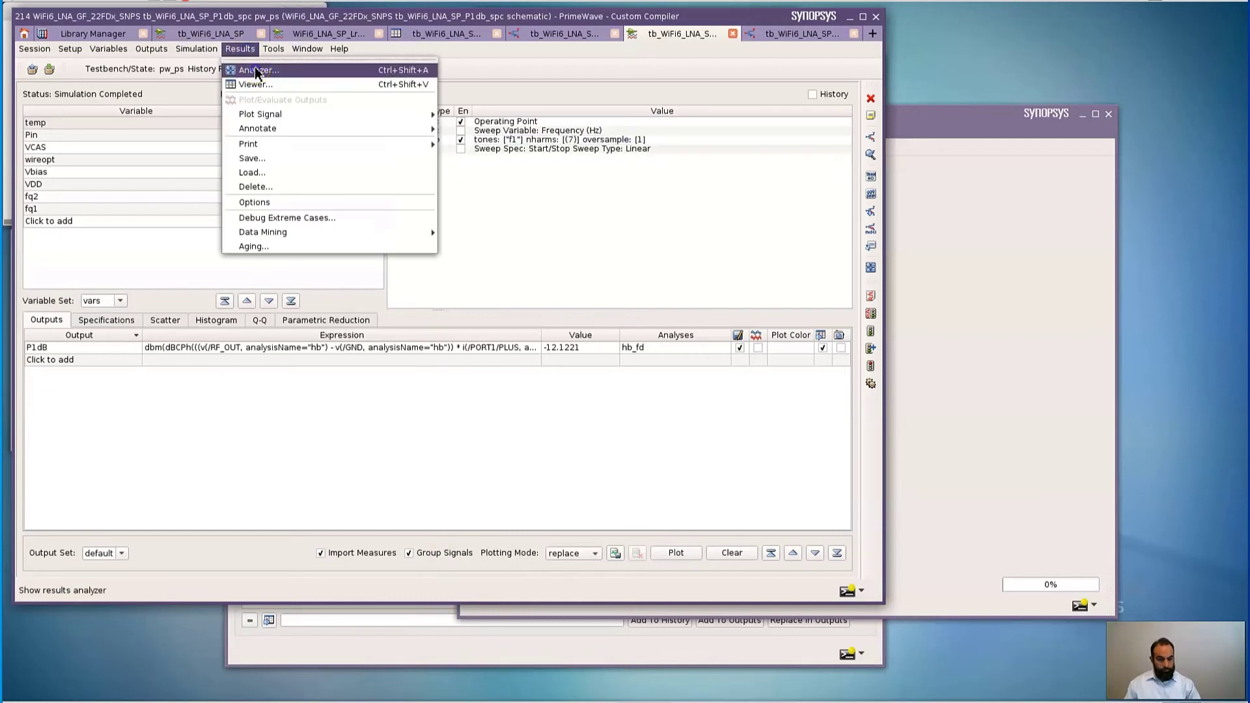
Step: Plot gainCompression at the PORT1 terminal at 6.10000G, showing 1 dB compression at -12.1221 dBm input
click(252, 65)
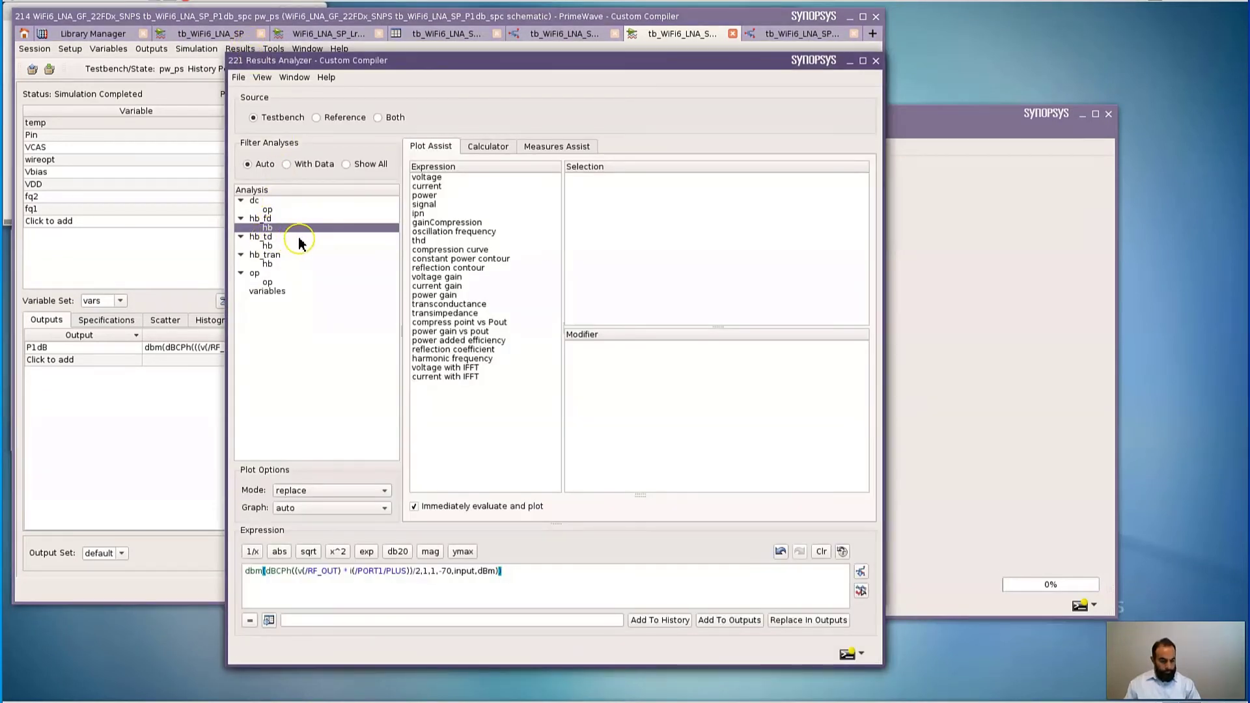
click(445, 223)
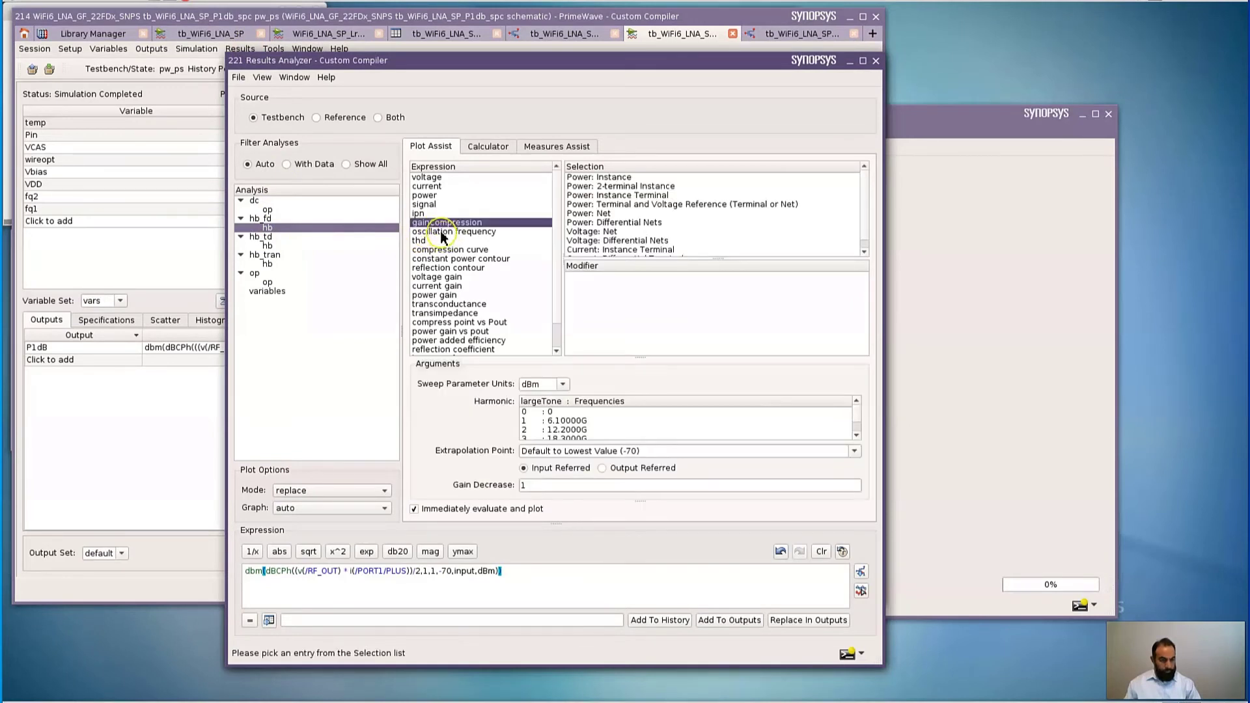
click(608, 196)
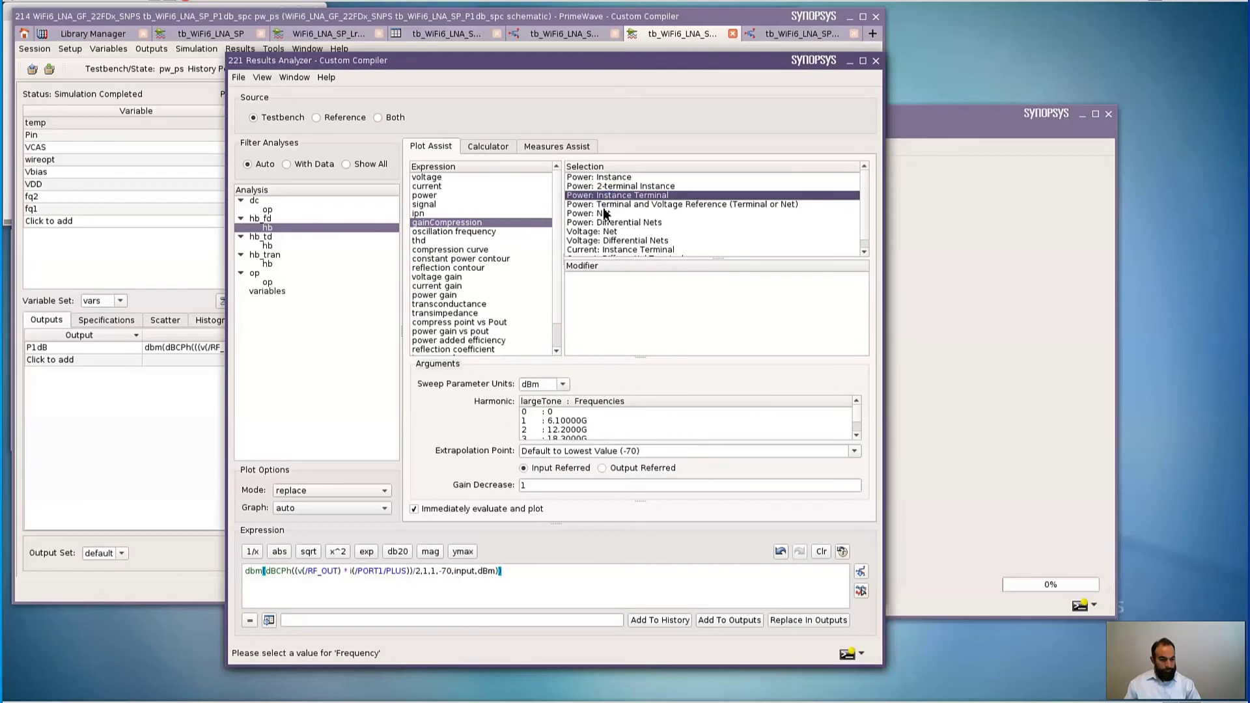
click(563, 421)
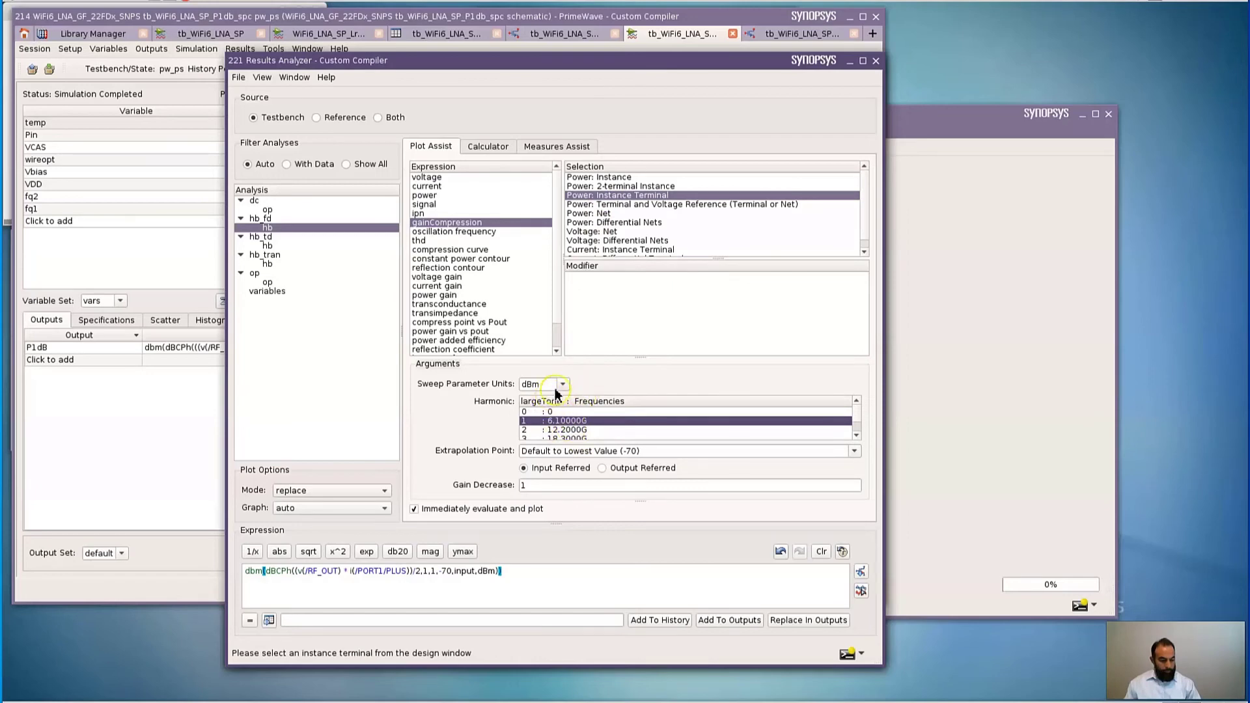
click(780, 34)
click(536, 277)
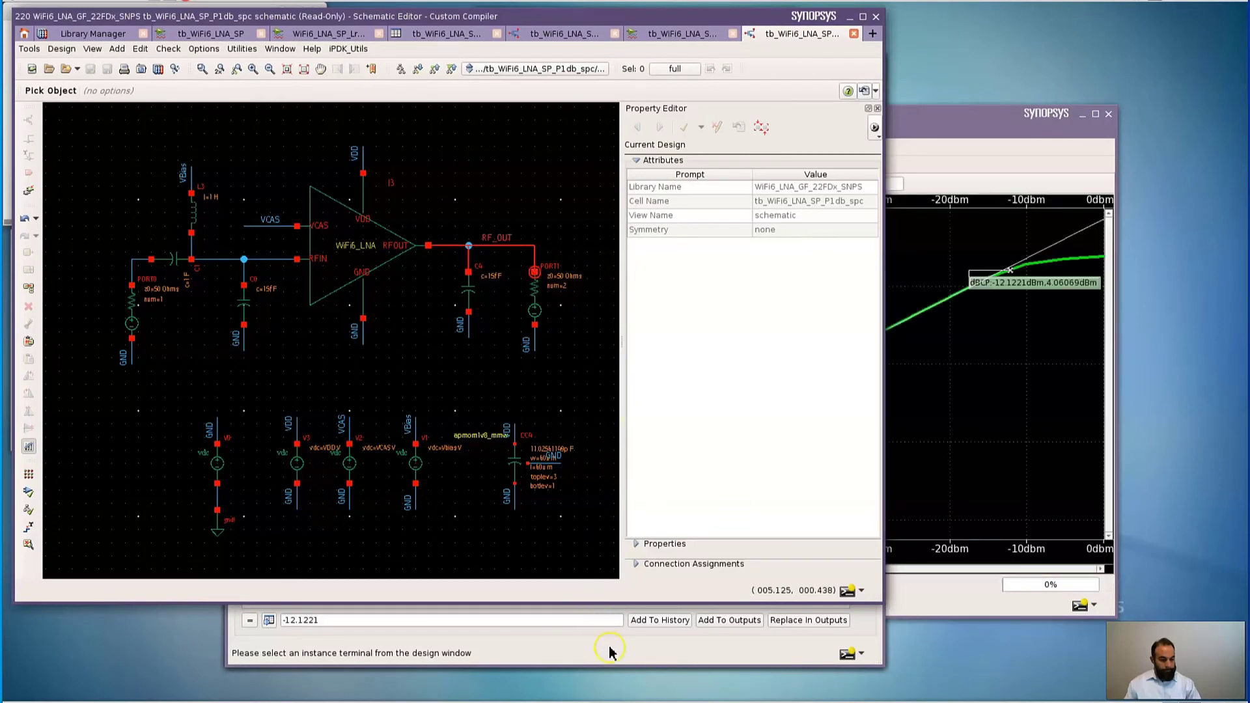
click(628, 623)
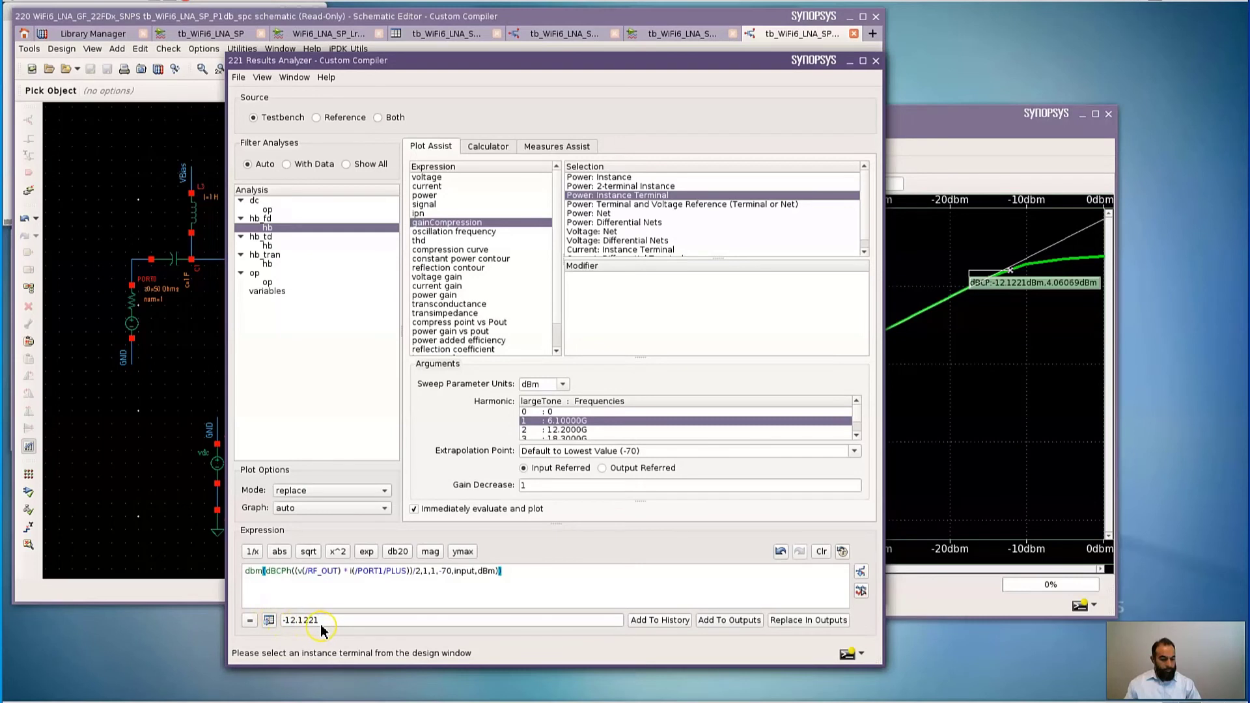
click(967, 168)
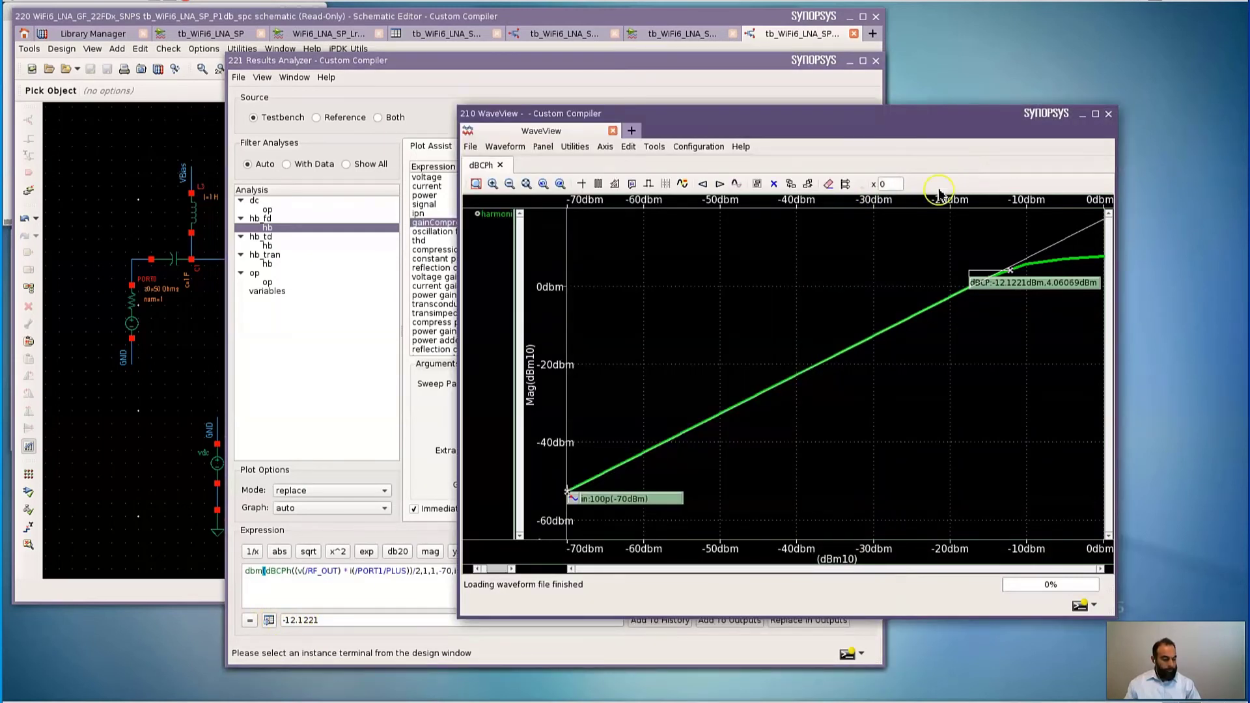
Step: Read the compression trace values, then return to the tb_WiFi6_LNA_SP IP3 session (fq1 6.1G, fq2 6.101G)
mouse_move(703, 428)
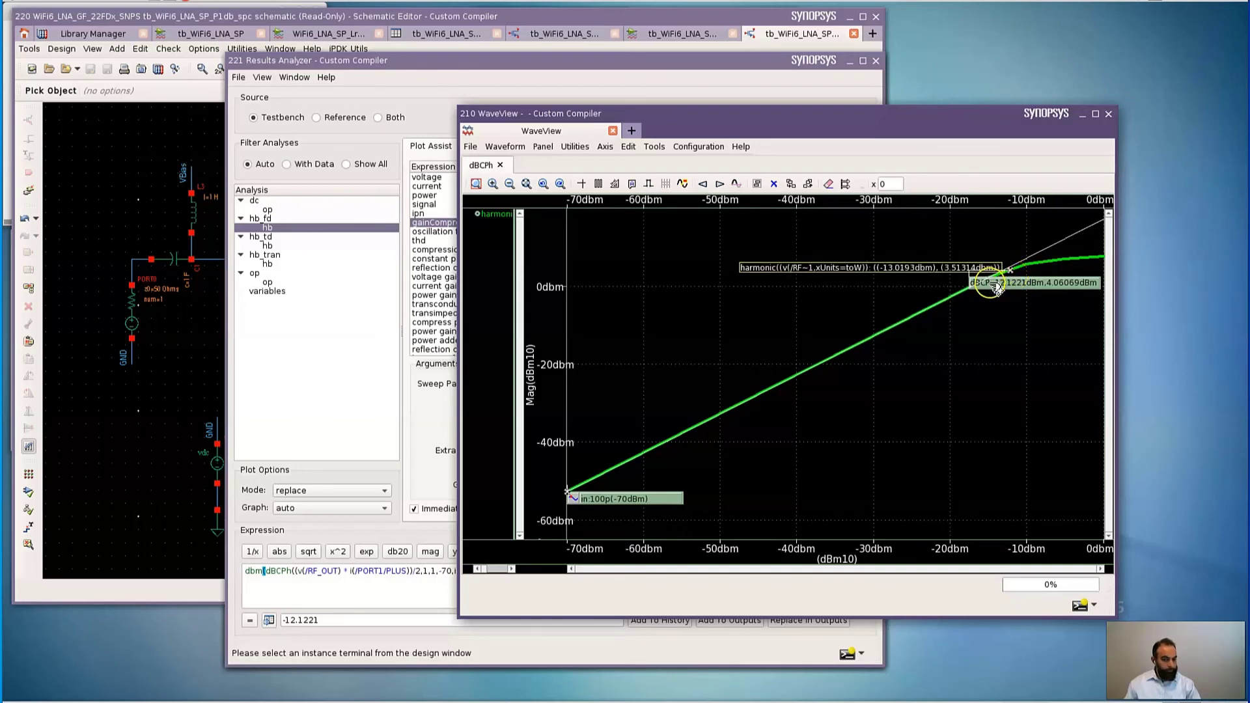
click(417, 84)
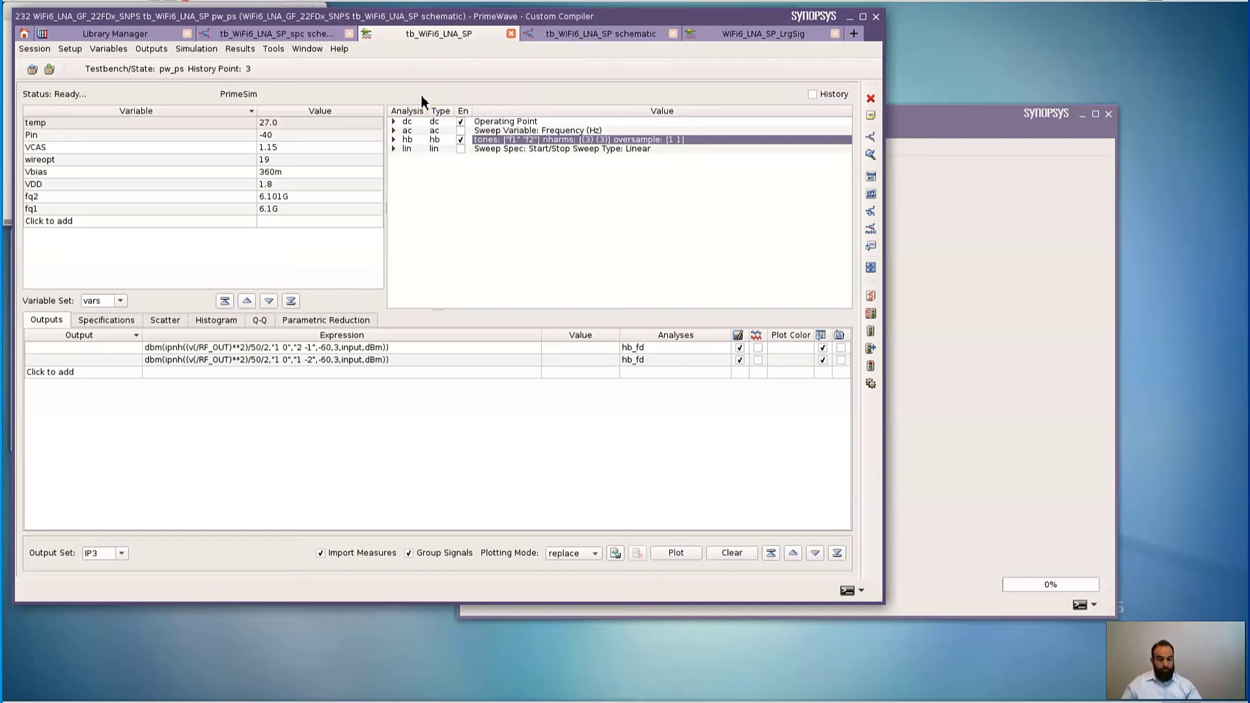
Step: Check PORT0's two-tone source in the spc schematic, then open the hb analysis using fq1 and fq2
click(313, 36)
click(130, 329)
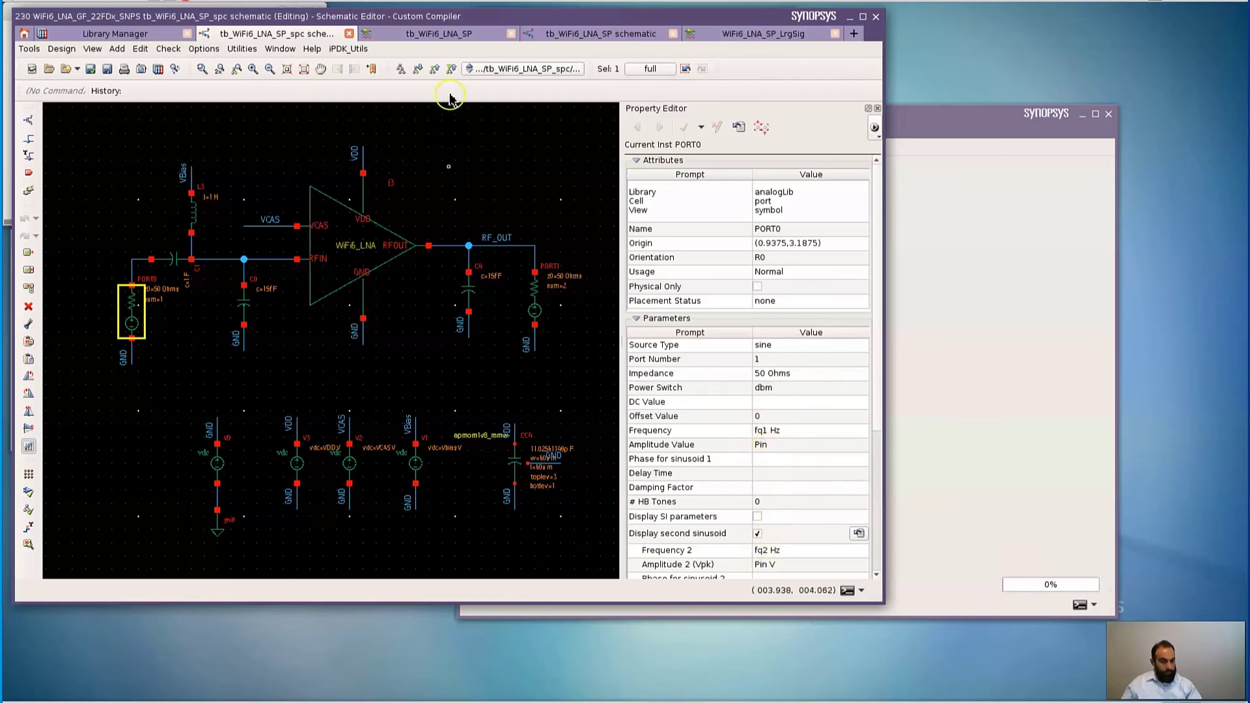
click(446, 41)
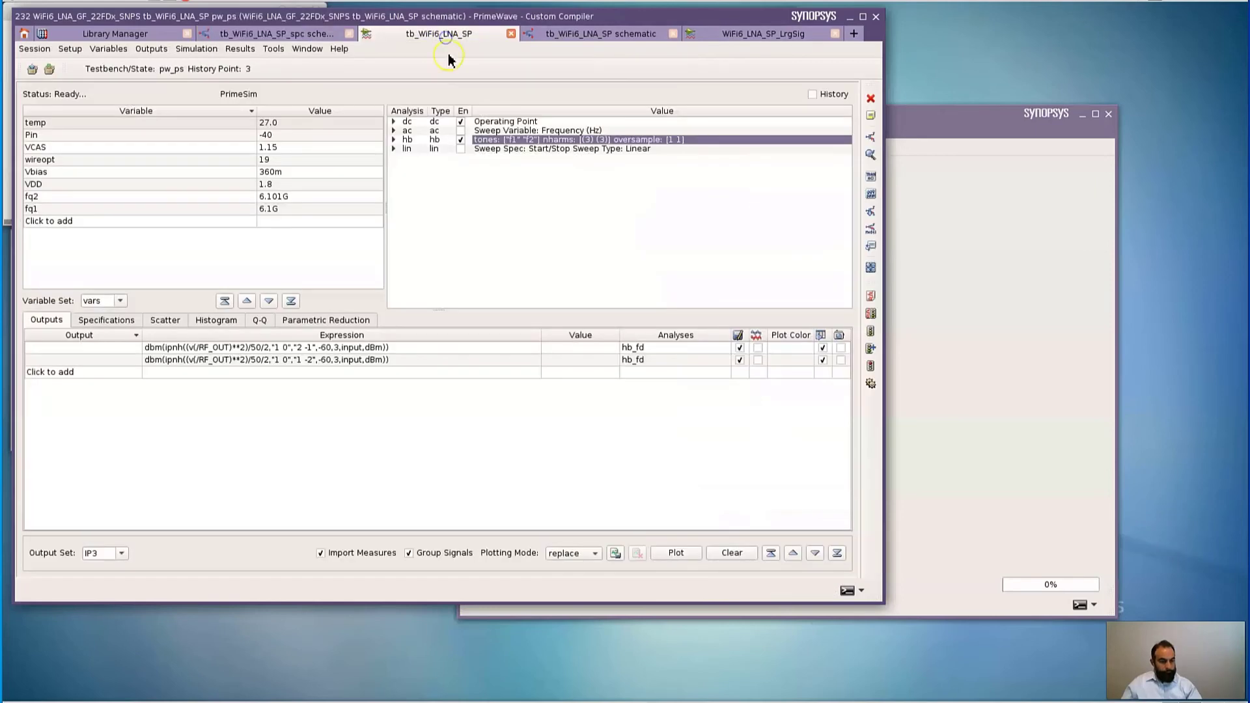
click(513, 140)
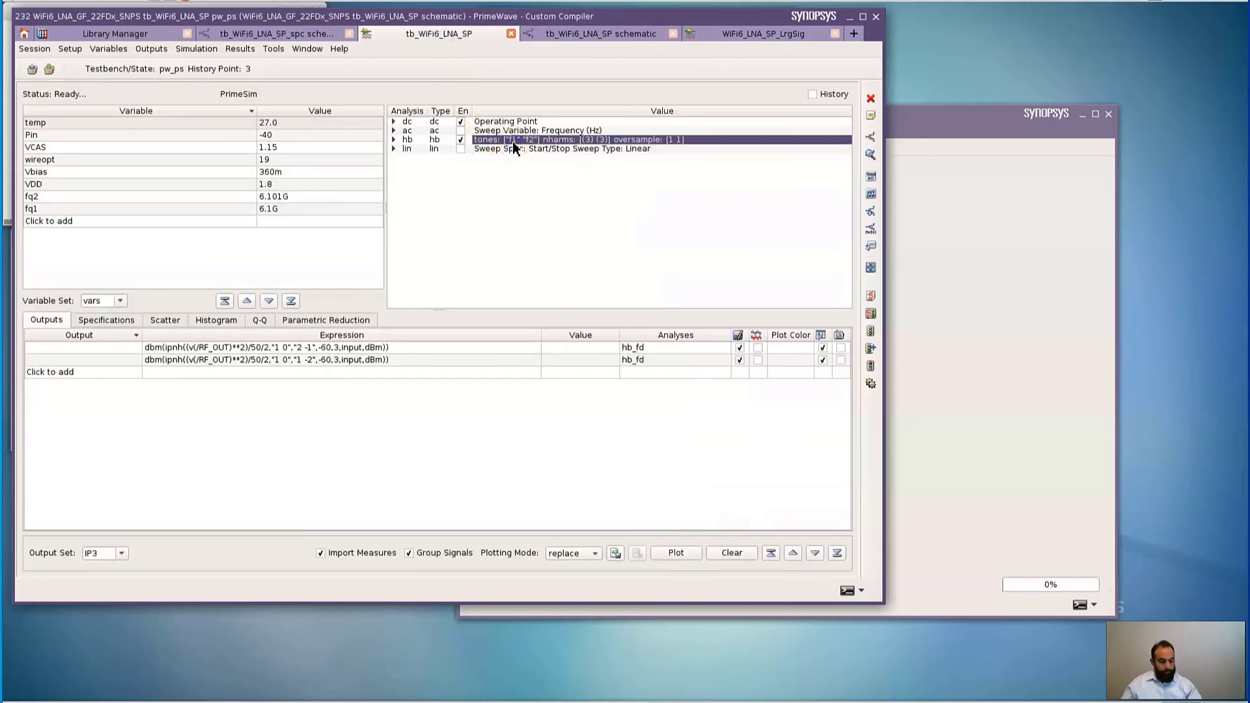
double_click(514, 142)
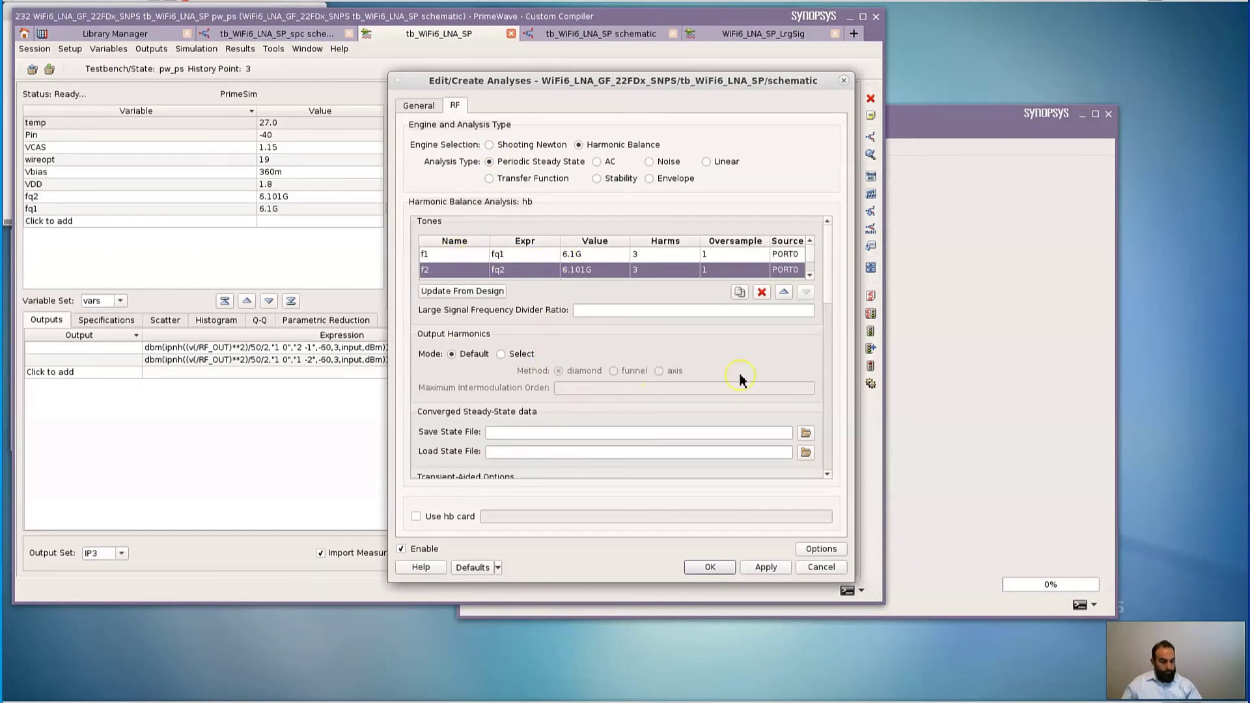
Step: Accept the hb sweep settings and run the two-tone simulation, giving IP3 outputs 1.41355 and 1.40083
drag(830, 292, 833, 404)
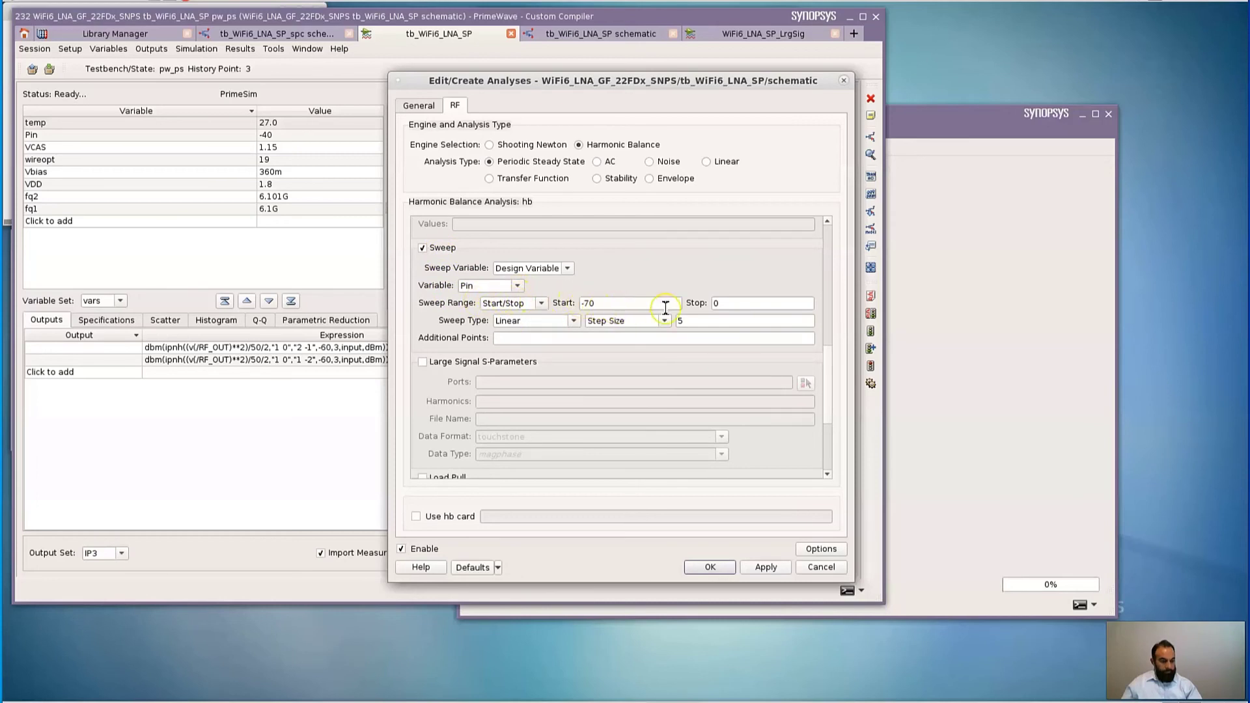
click(716, 569)
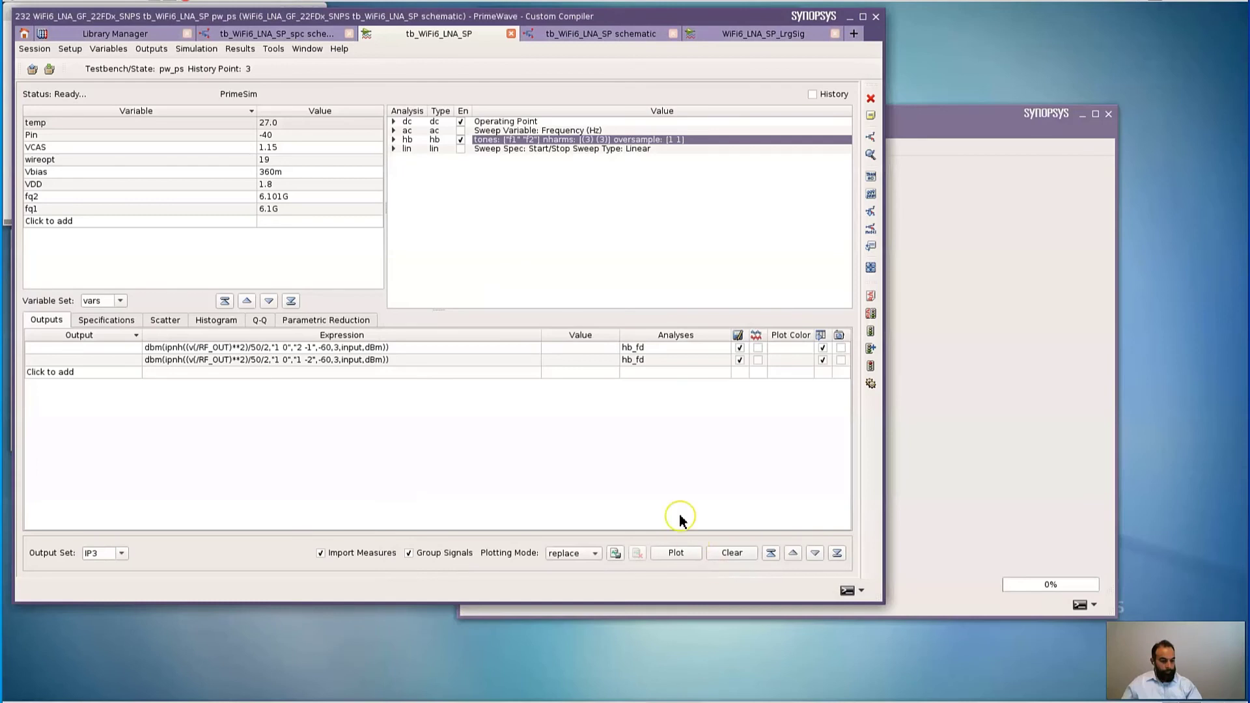
click(202, 49)
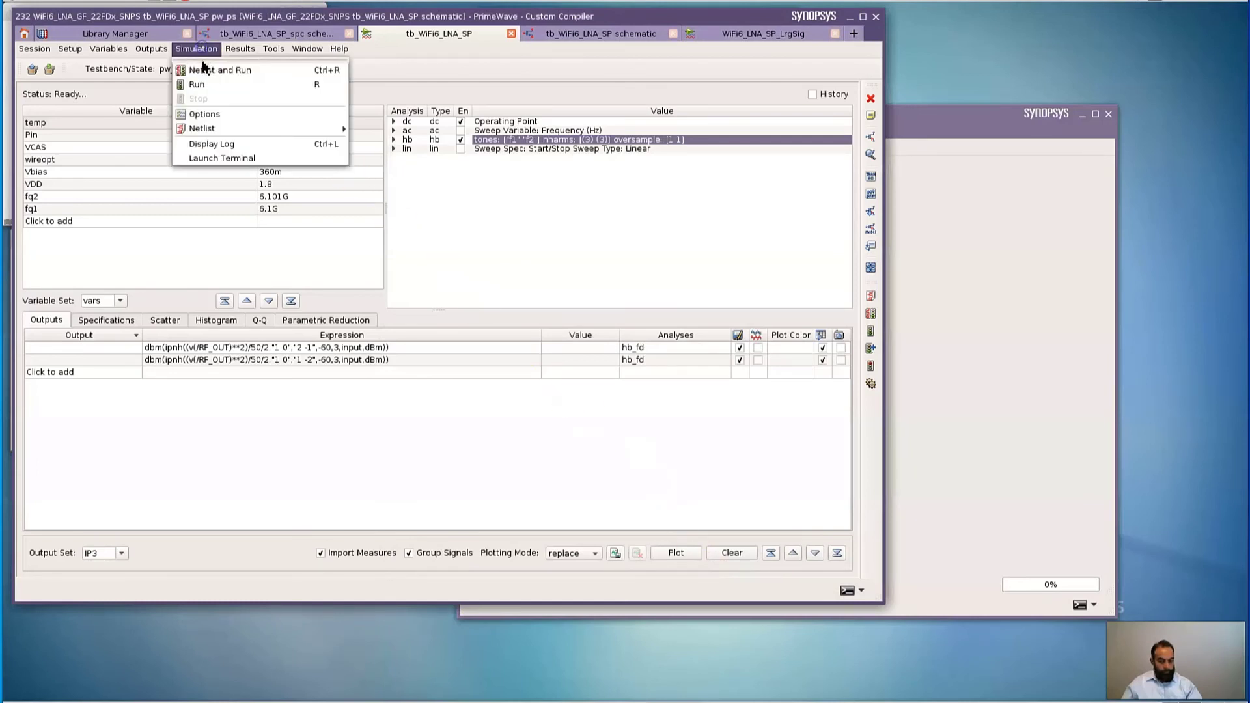
click(204, 71)
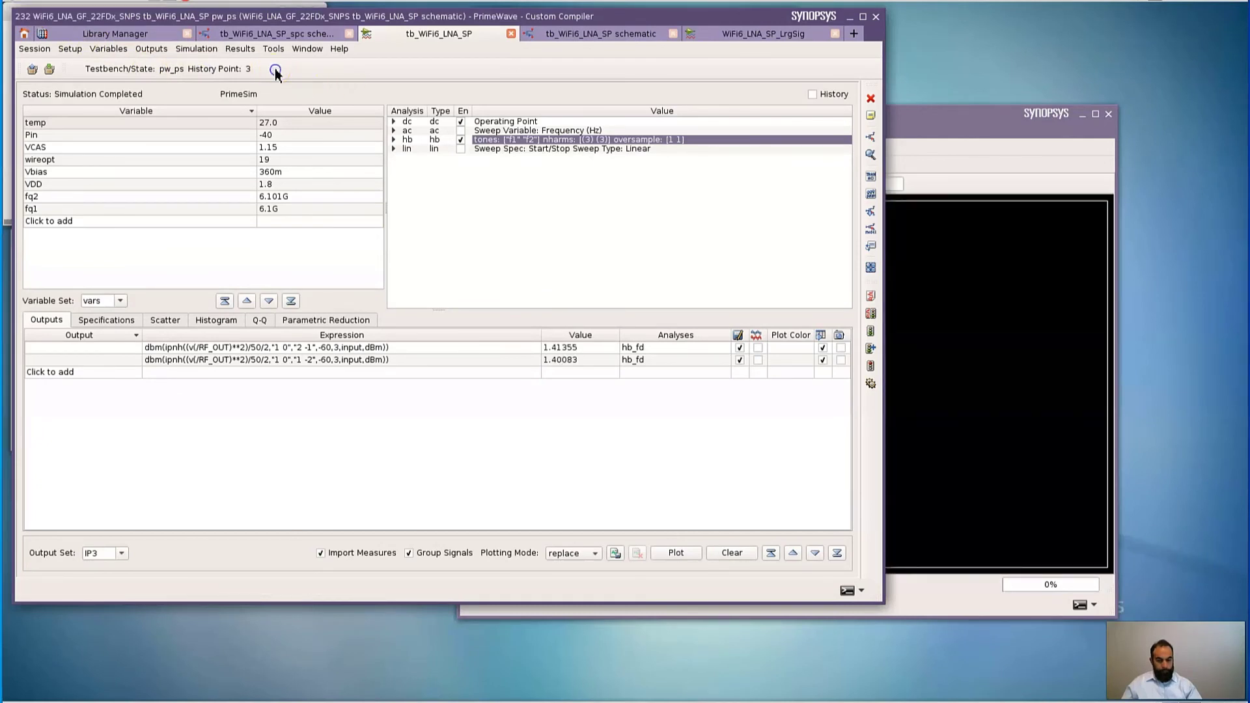
click(245, 51)
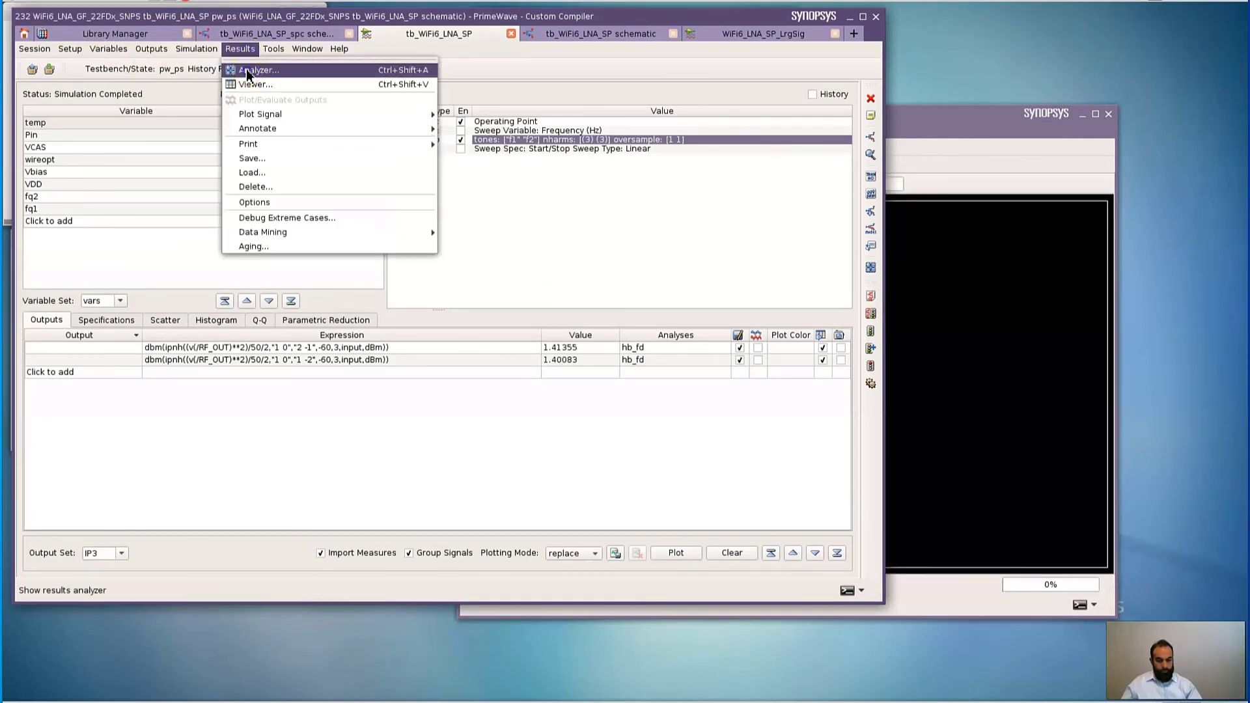
Step: Set an hb ipn instance-terminal measurement with 6.10000G first-order and 6.09800G third-order frequencies
click(248, 73)
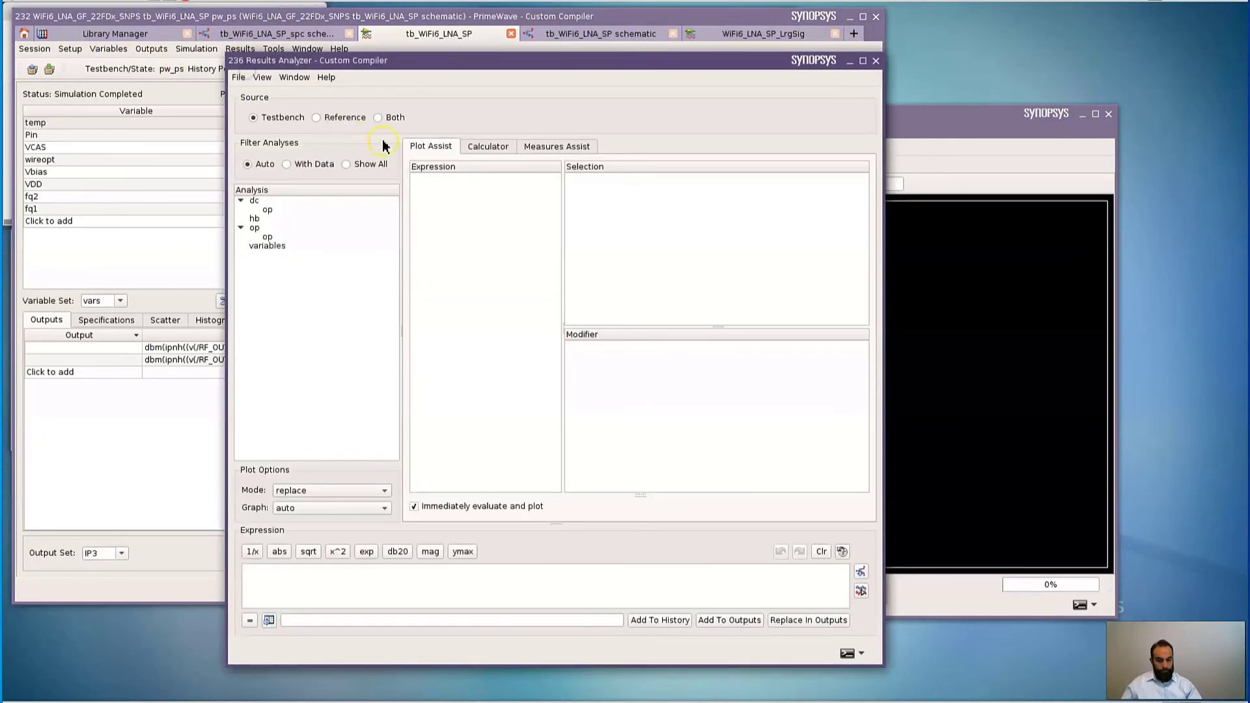
click(256, 219)
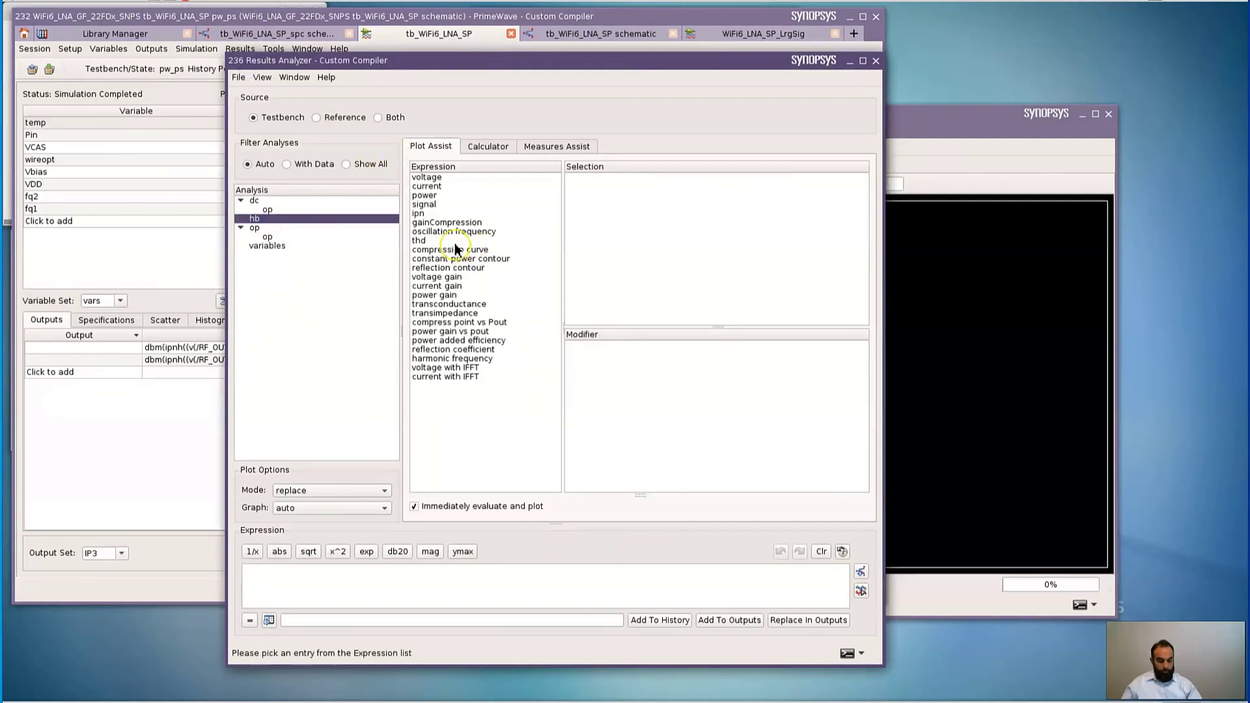
click(419, 215)
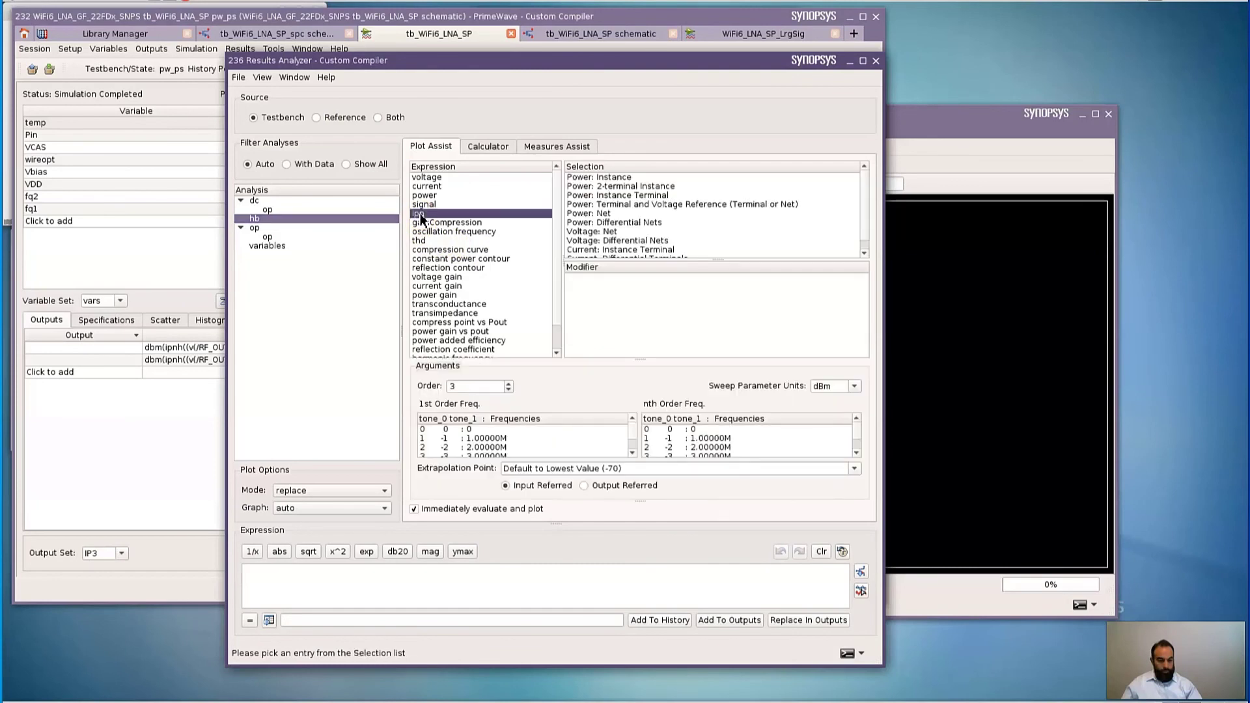
click(614, 194)
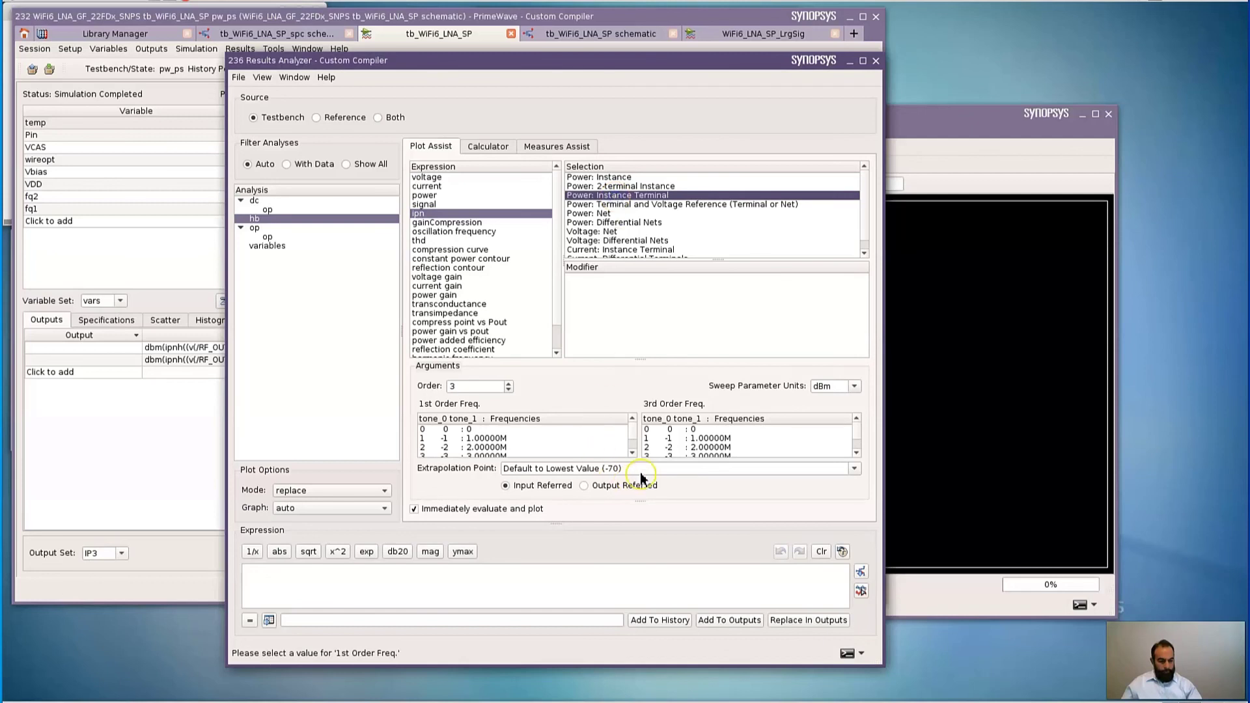
scroll(633, 449, down, 10)
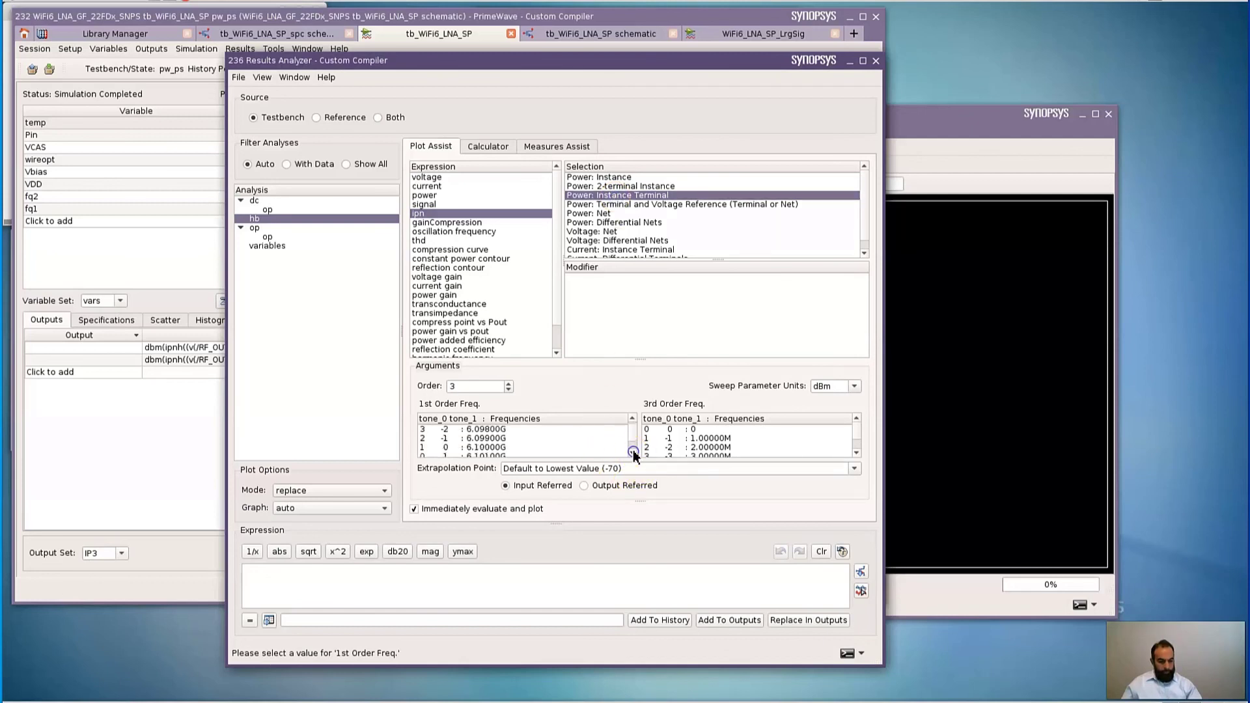
click(632, 419)
click(446, 438)
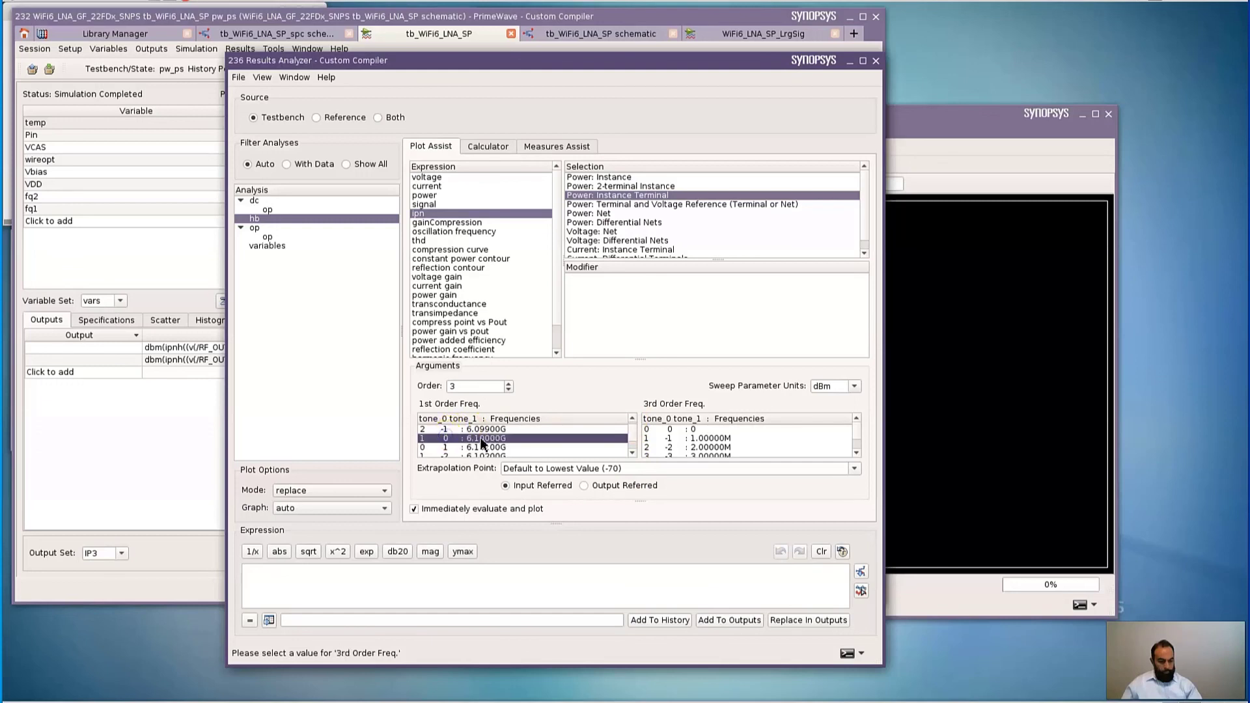
click(856, 437)
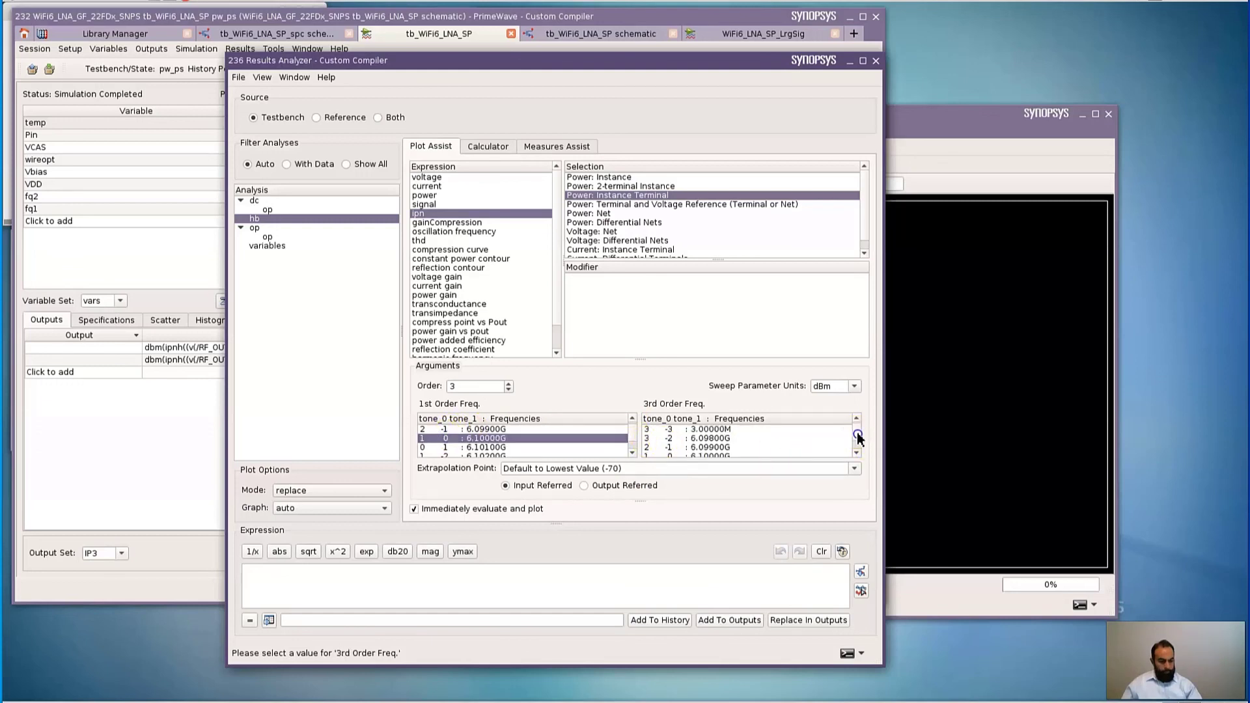
click(710, 448)
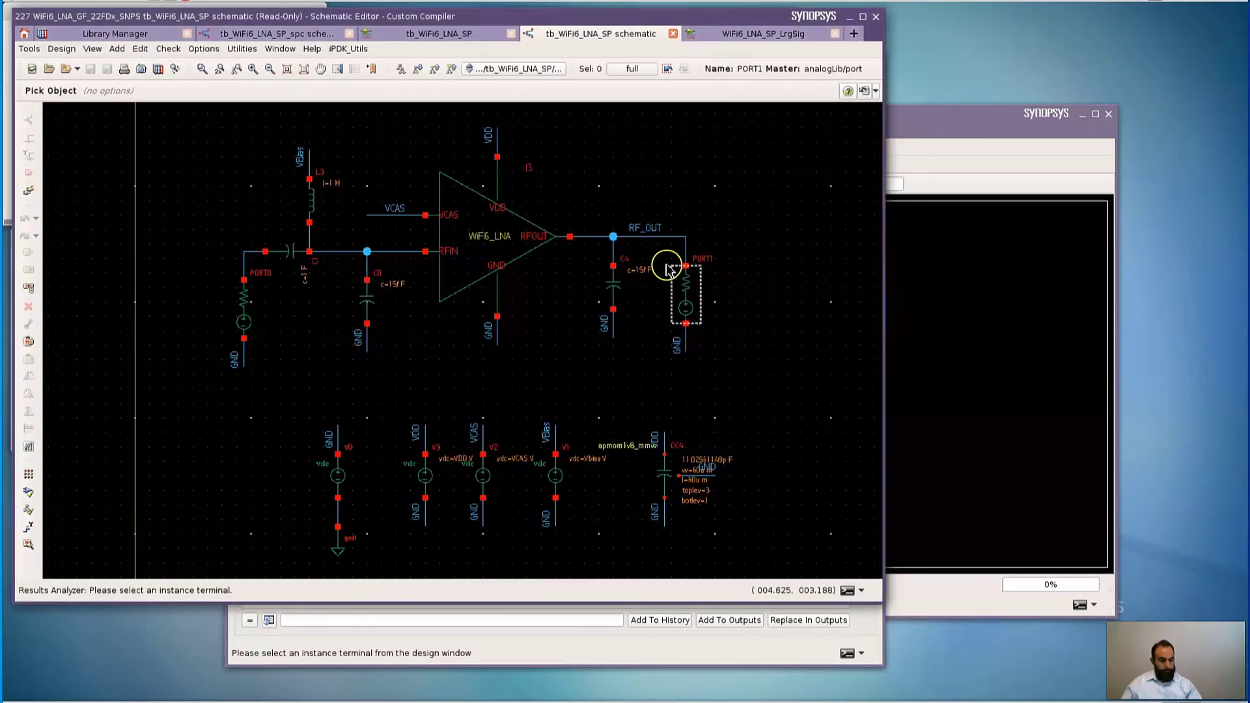
Step: Plot first- and third-order ipnh curves at PORT1, intercepting at 1.41375 dBm input, 18.5966 dBm output
click(686, 265)
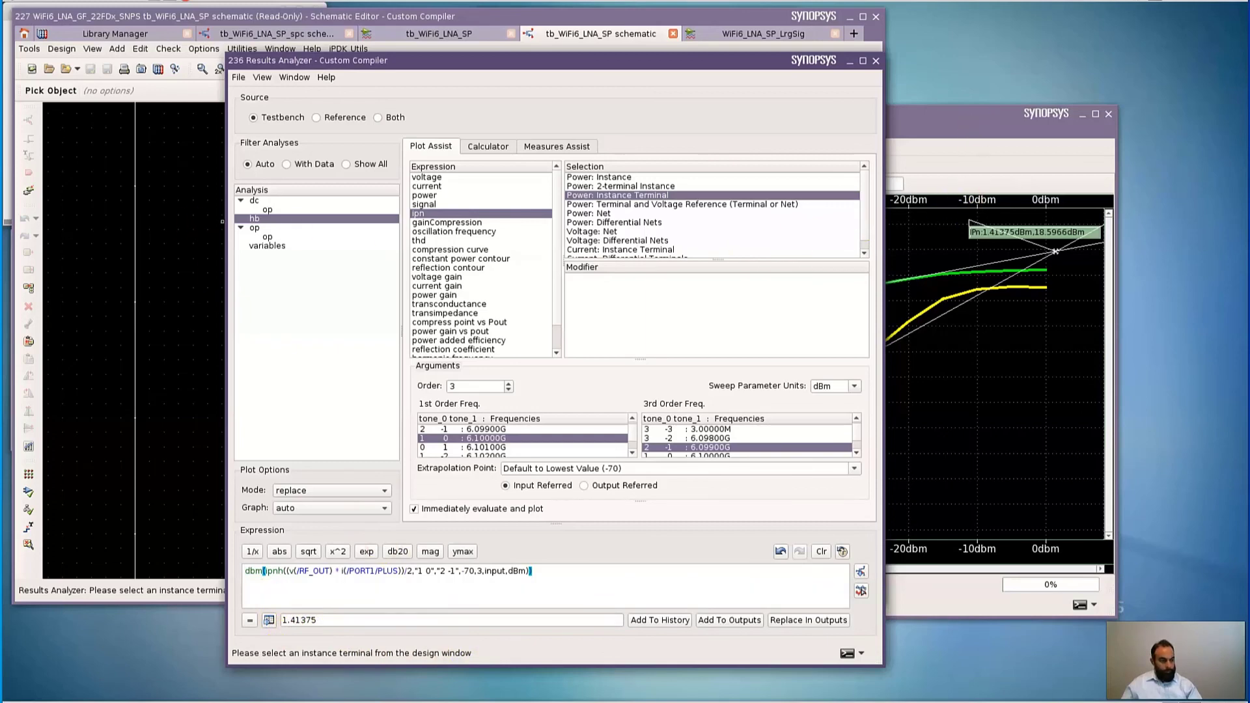
click(976, 129)
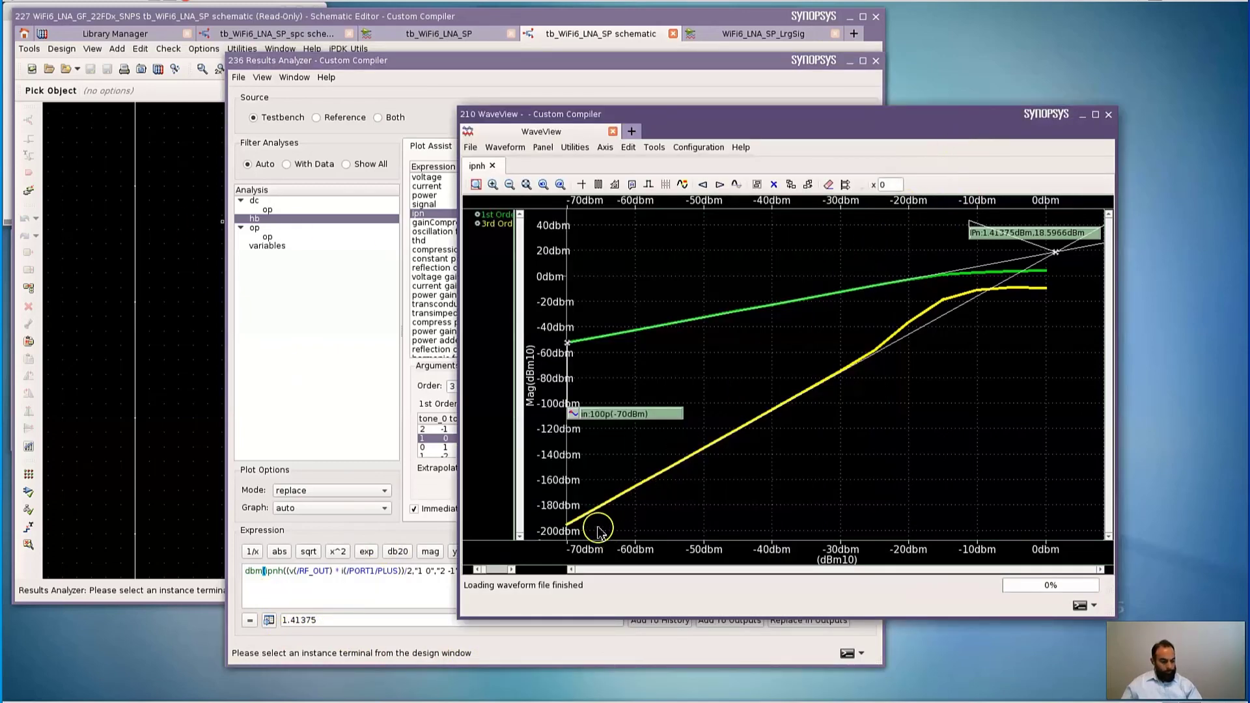
mouse_move(570, 346)
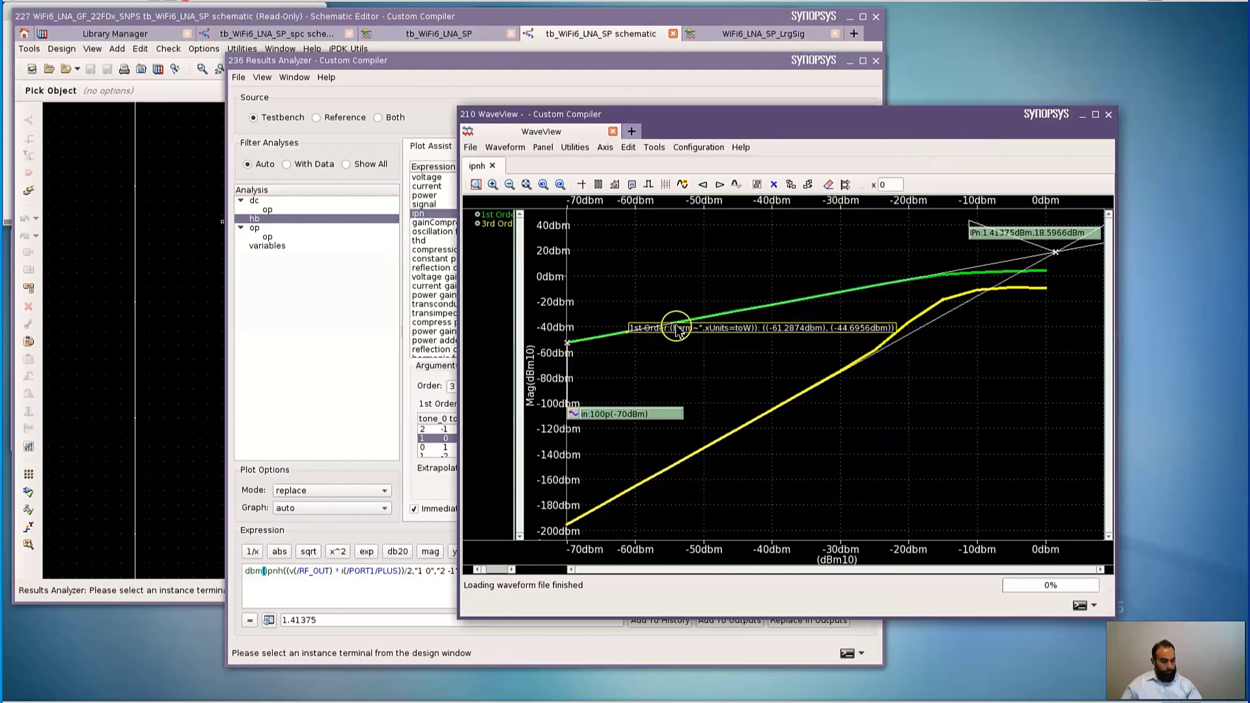